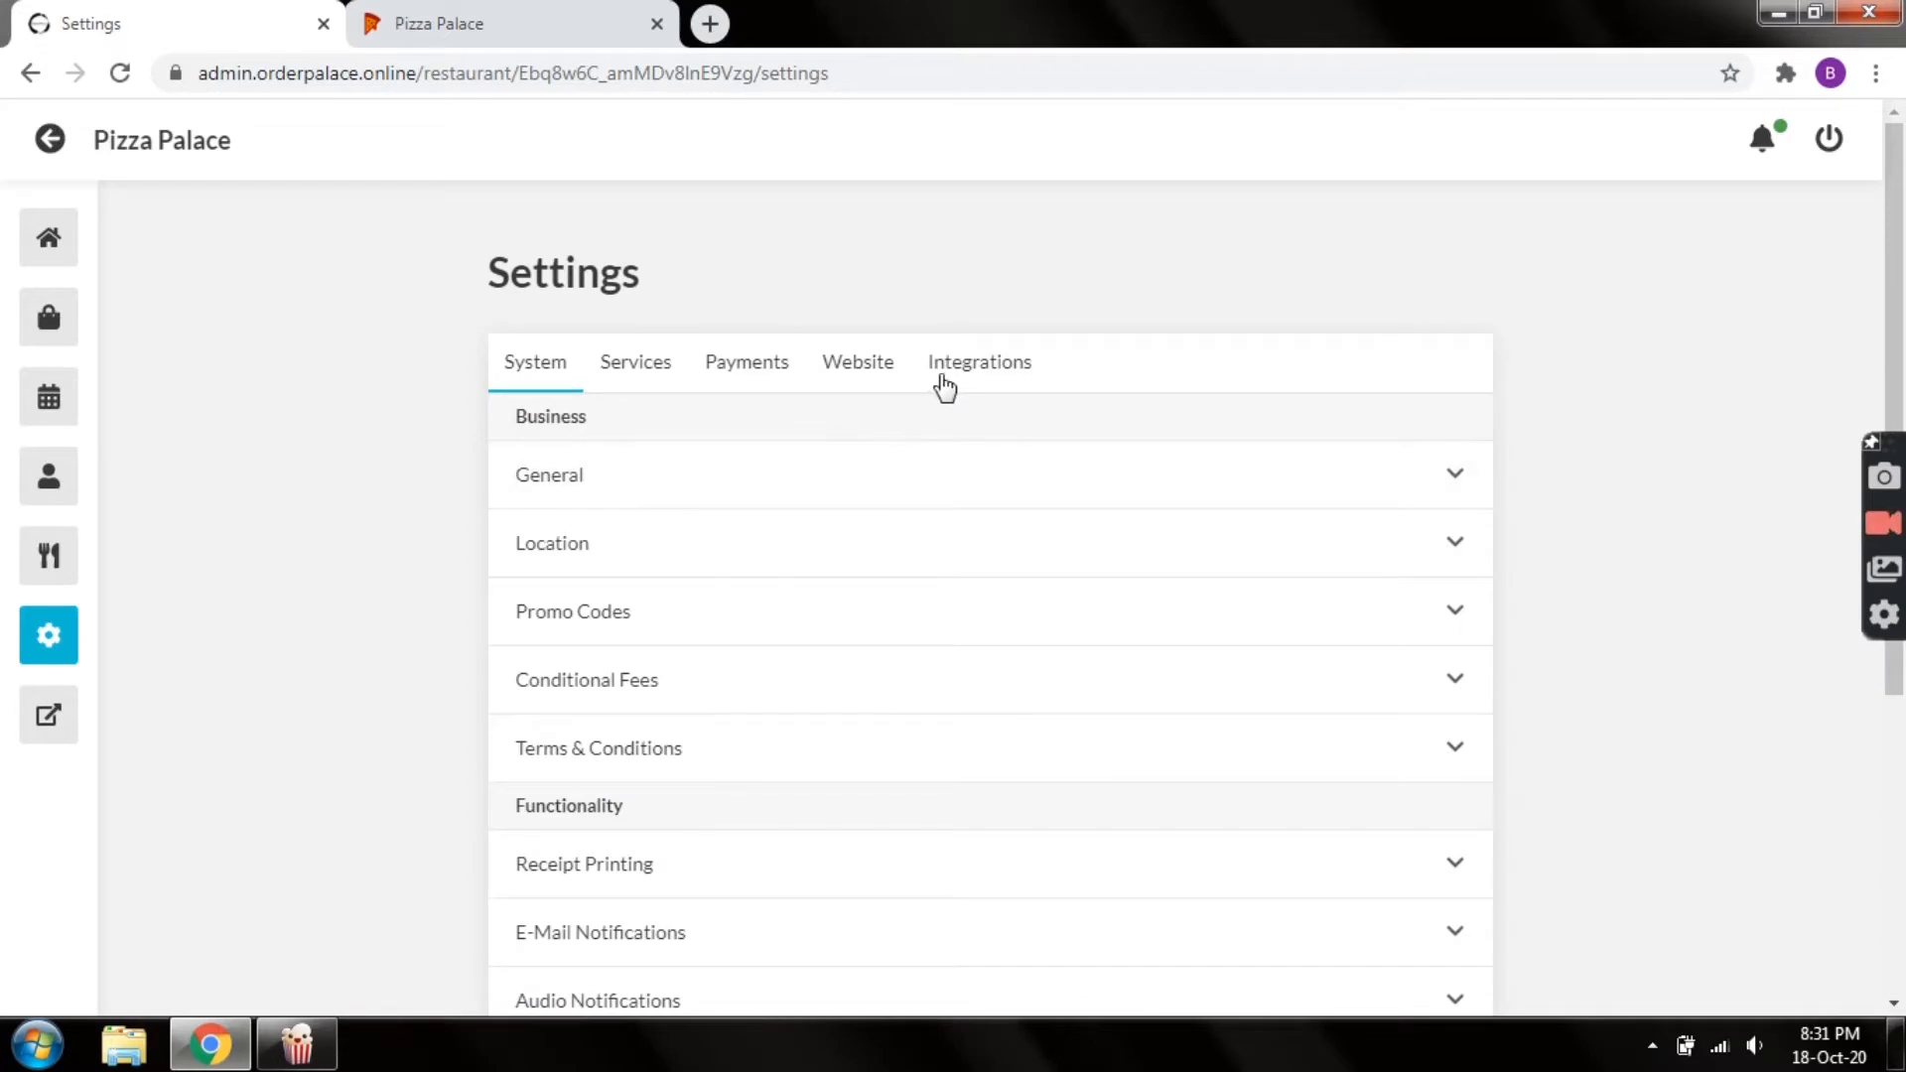
Examine the Google Analytics integration's Property / Tracking ID field, close it unsaved, and view the Pizza Palace store website
{"action": "left_click", "coordinate": [947, 382]}
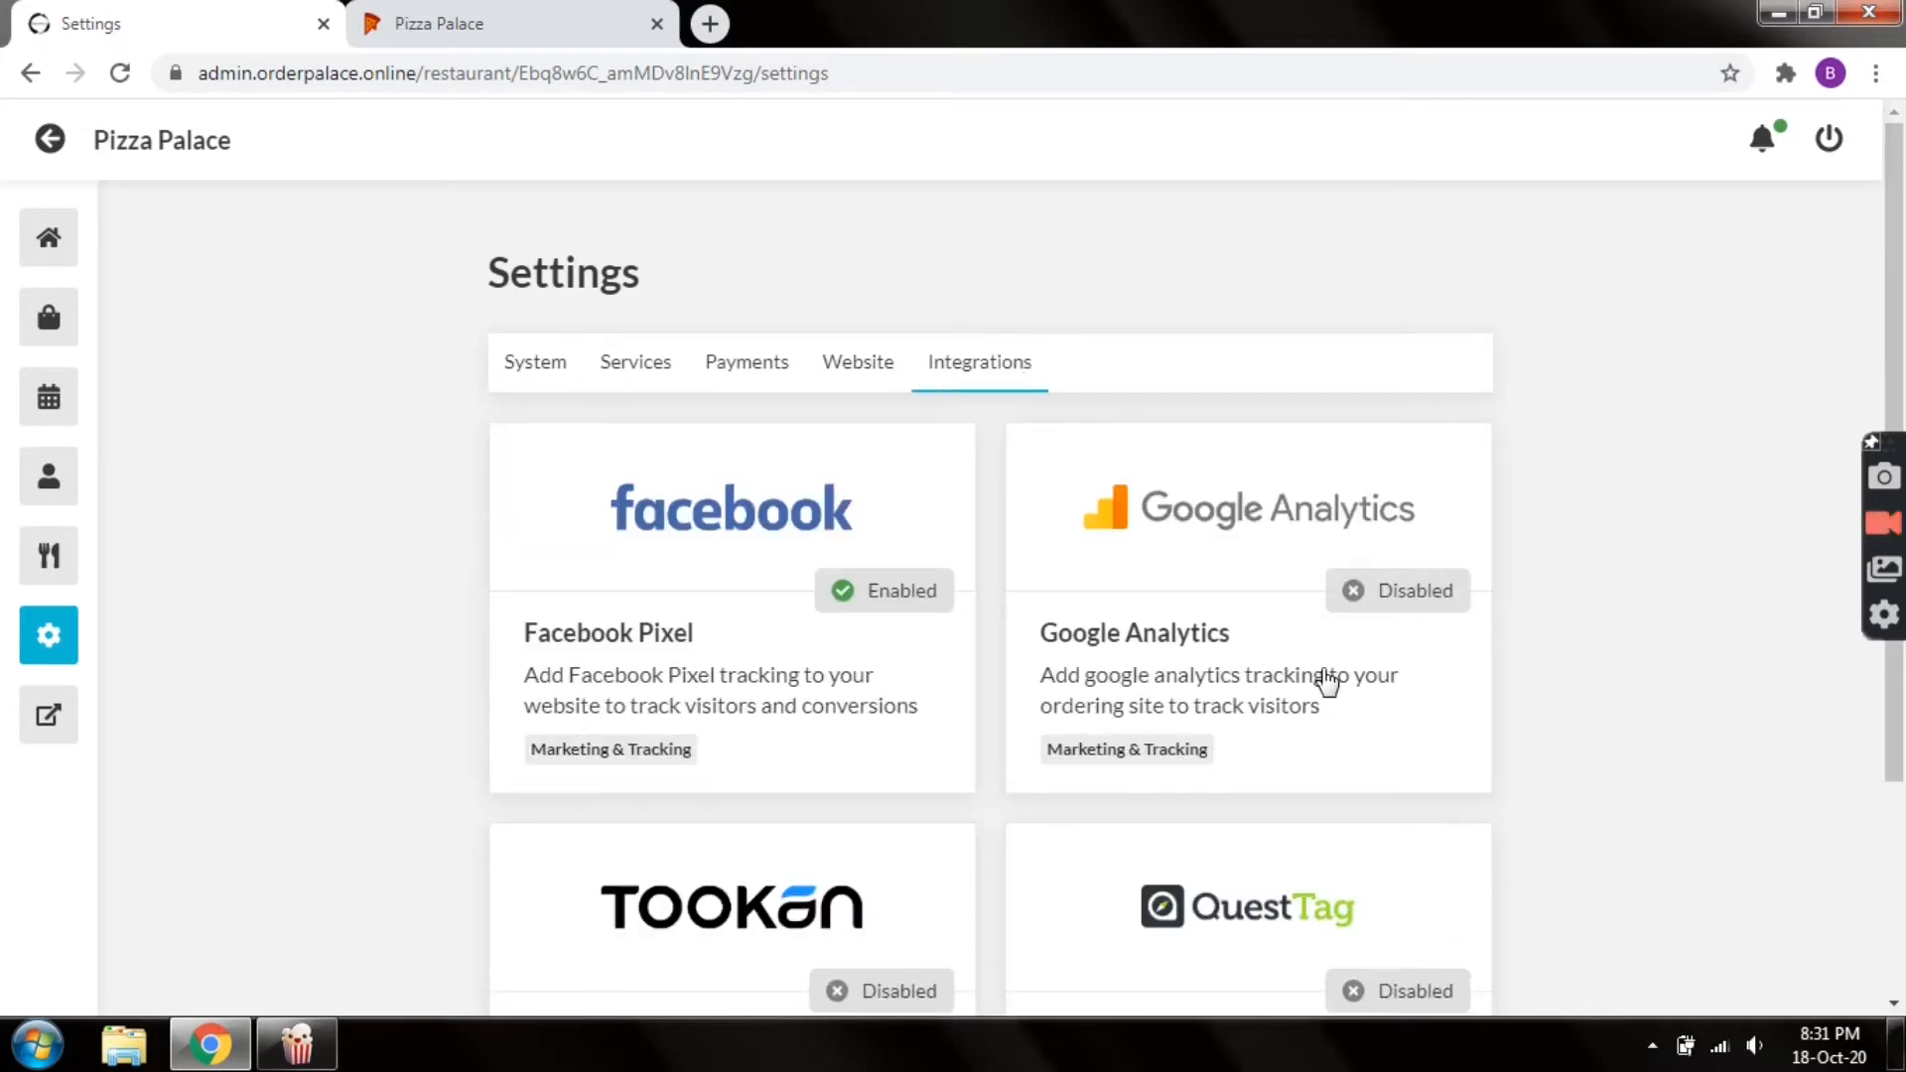
{"action": "left_click", "coordinate": [1393, 618]}
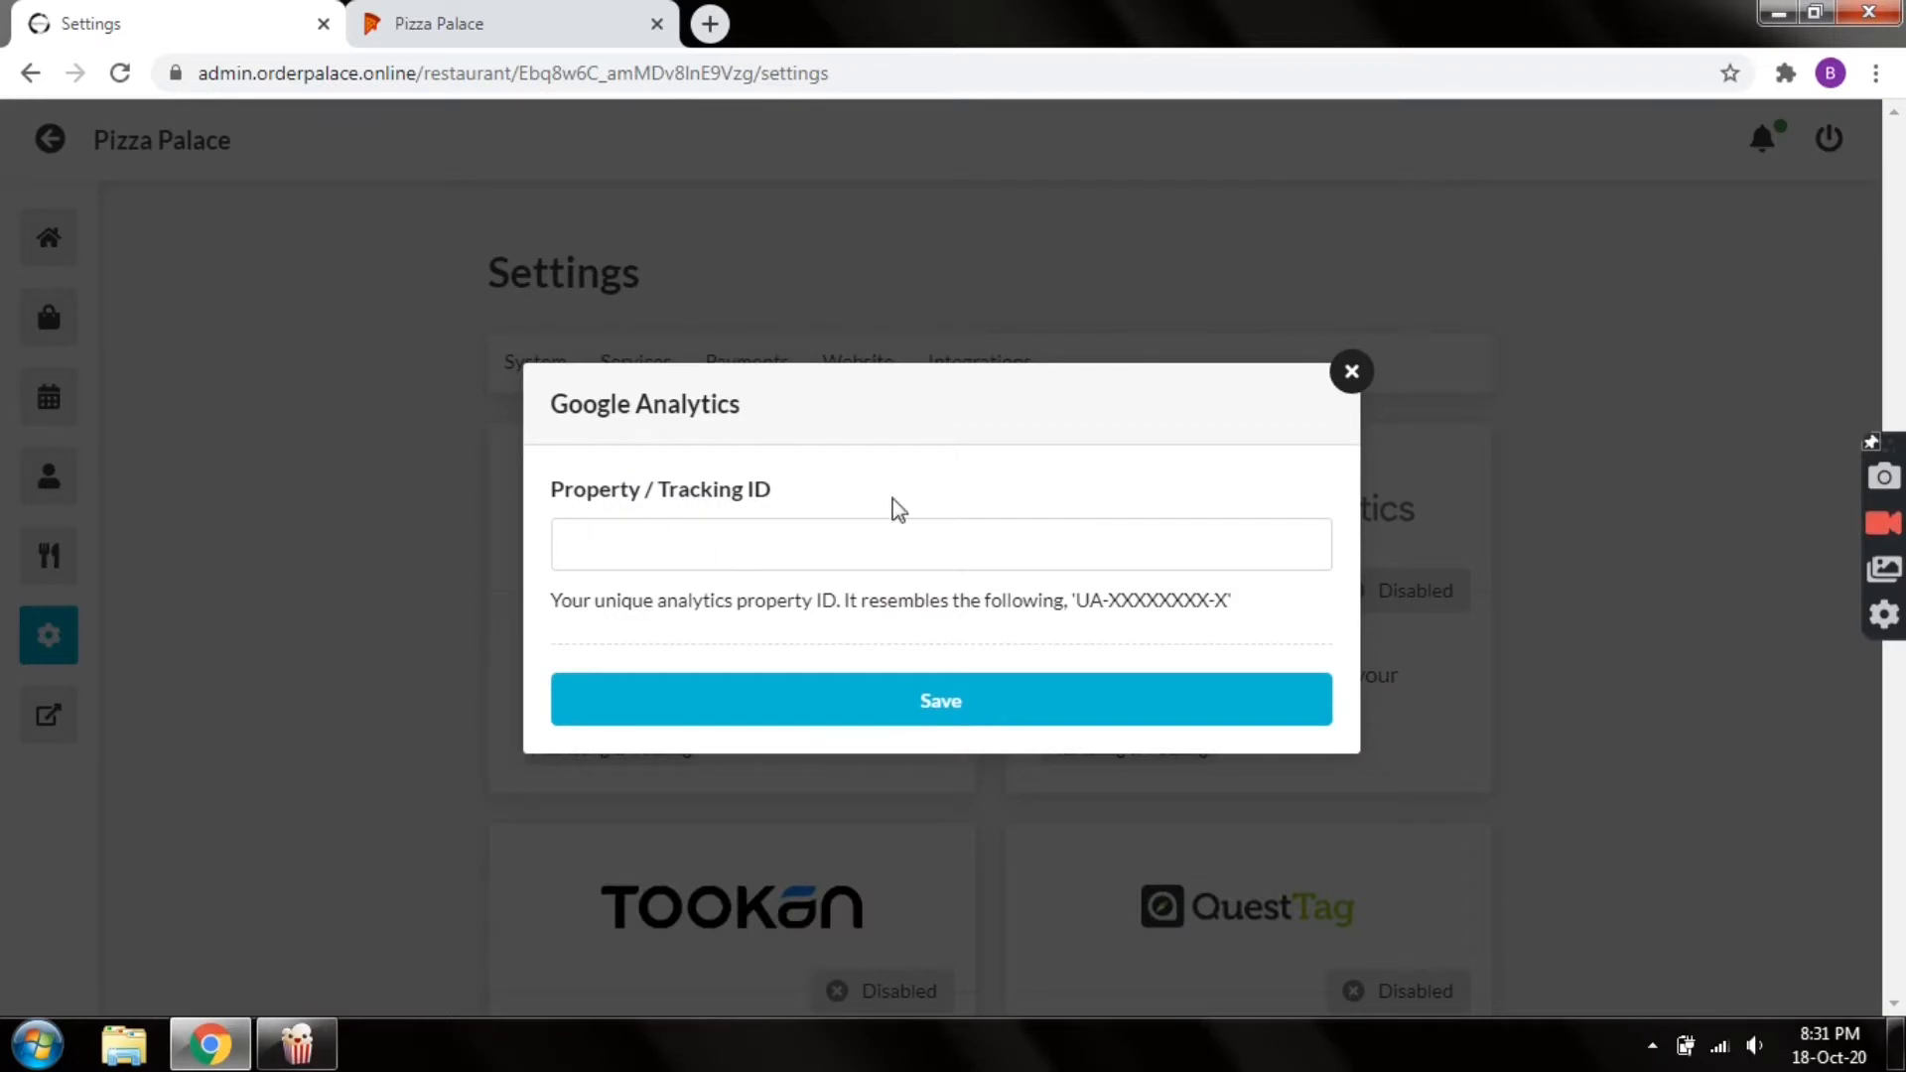
{"action": "left_click", "coordinate": [1351, 371]}
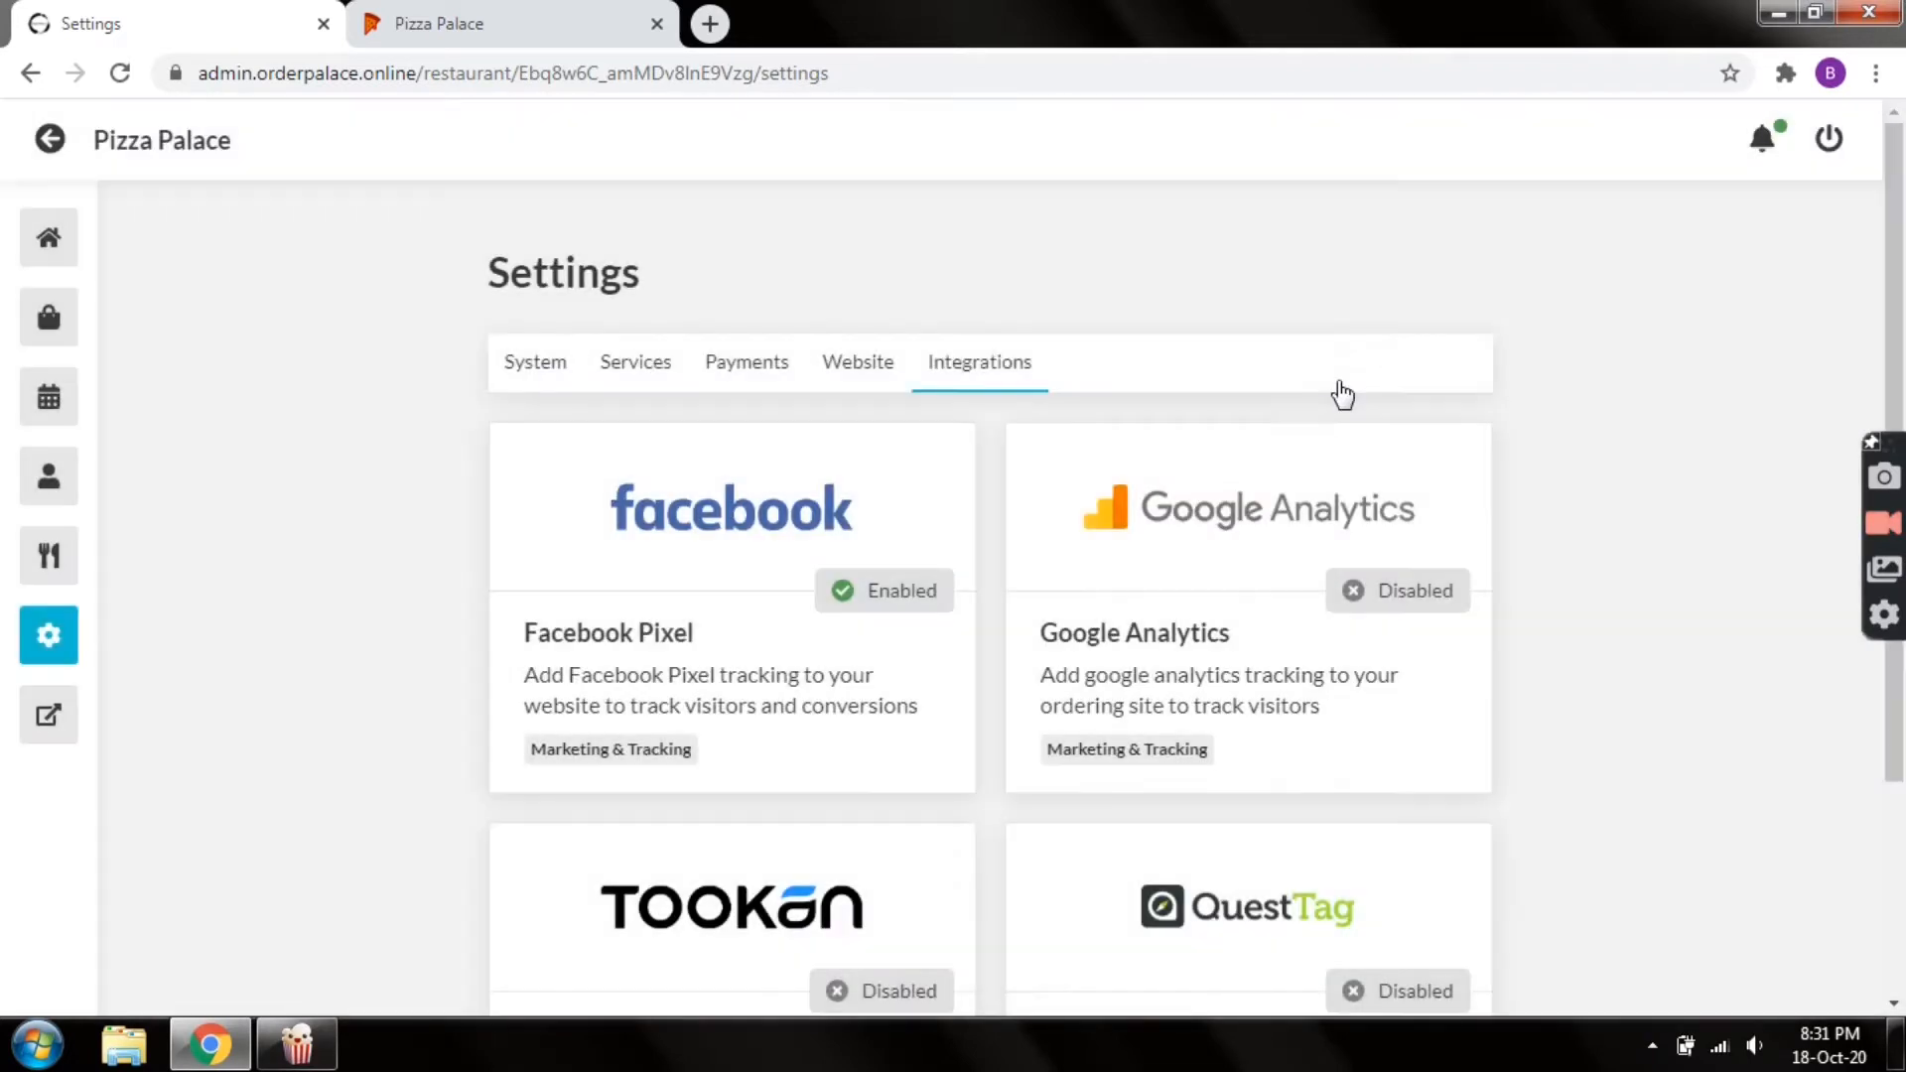
{"action": "left_click", "coordinate": [521, 23]}
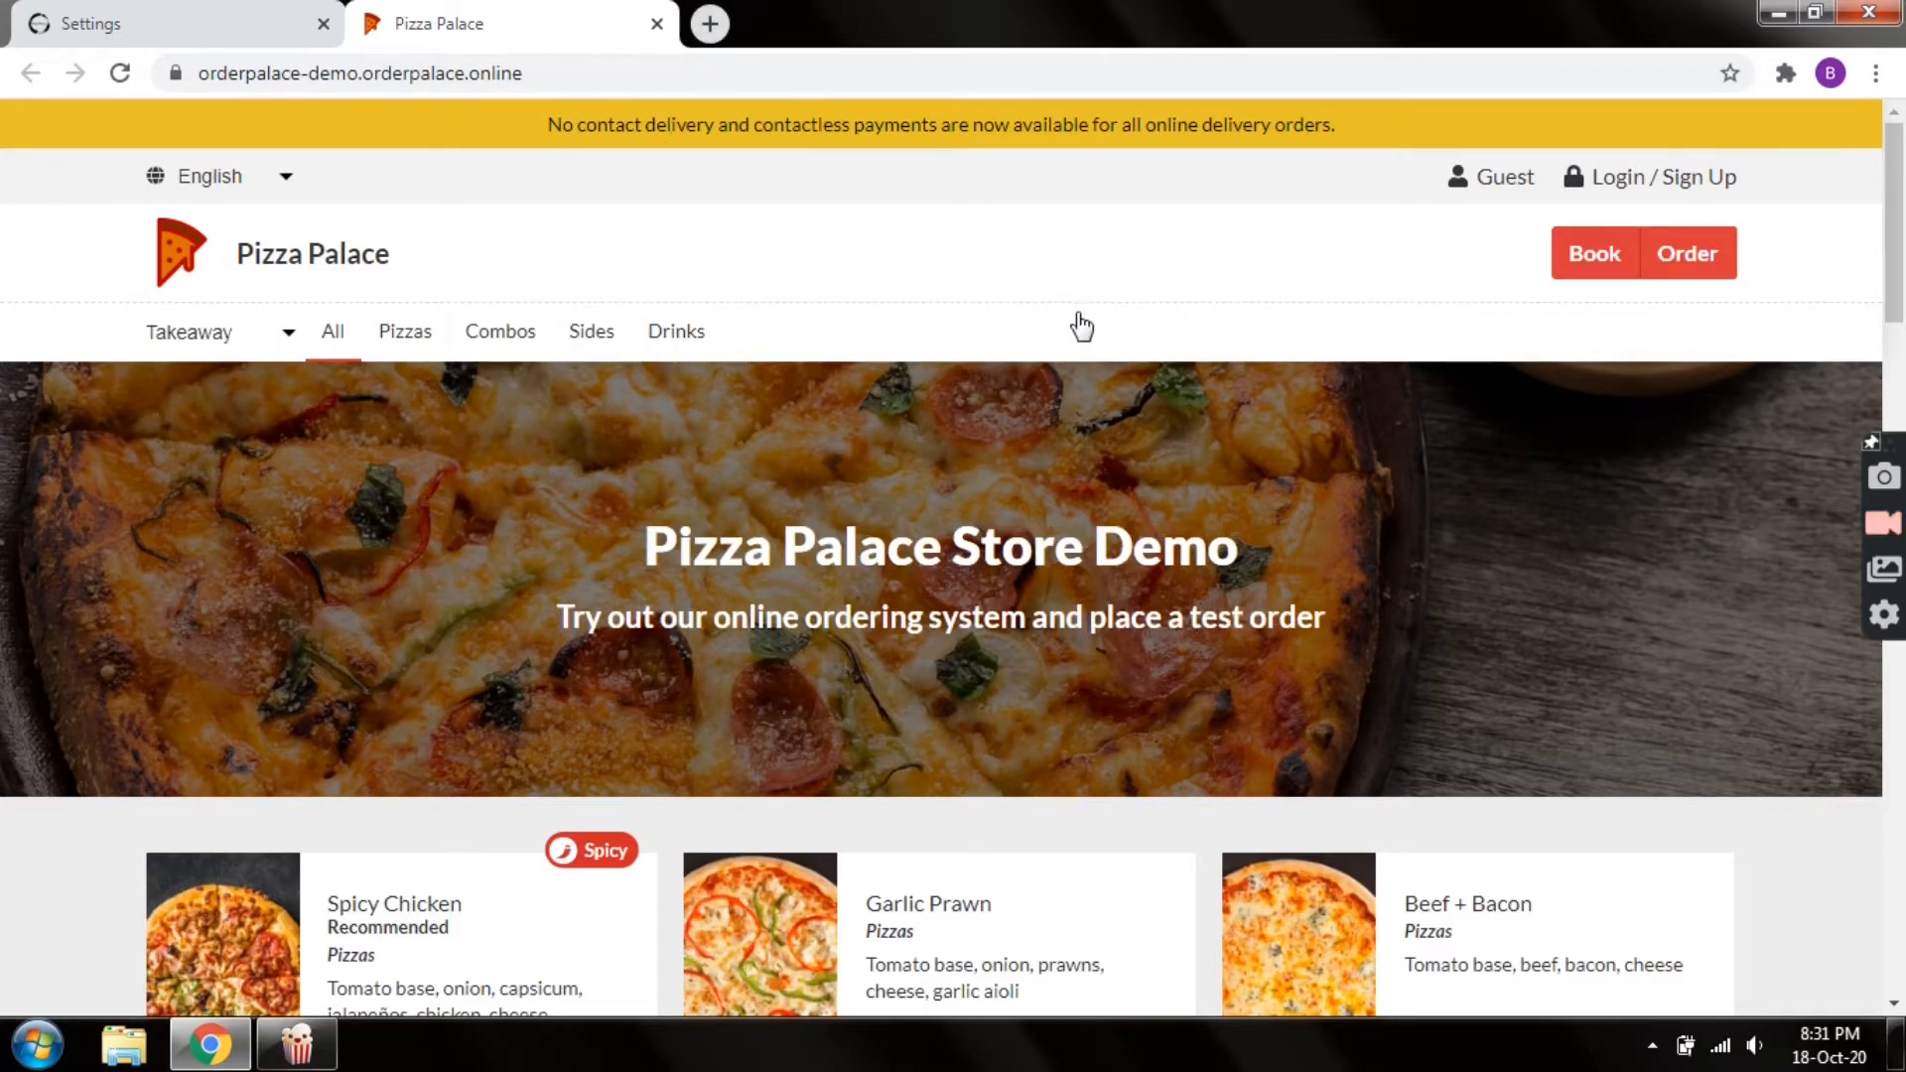
Search the web for "google analytics" in a new browser tab and open the Google Analytics site
{"action": "left_click", "coordinate": [709, 24]}
{"action": "left_click", "coordinate": [708, 61]}
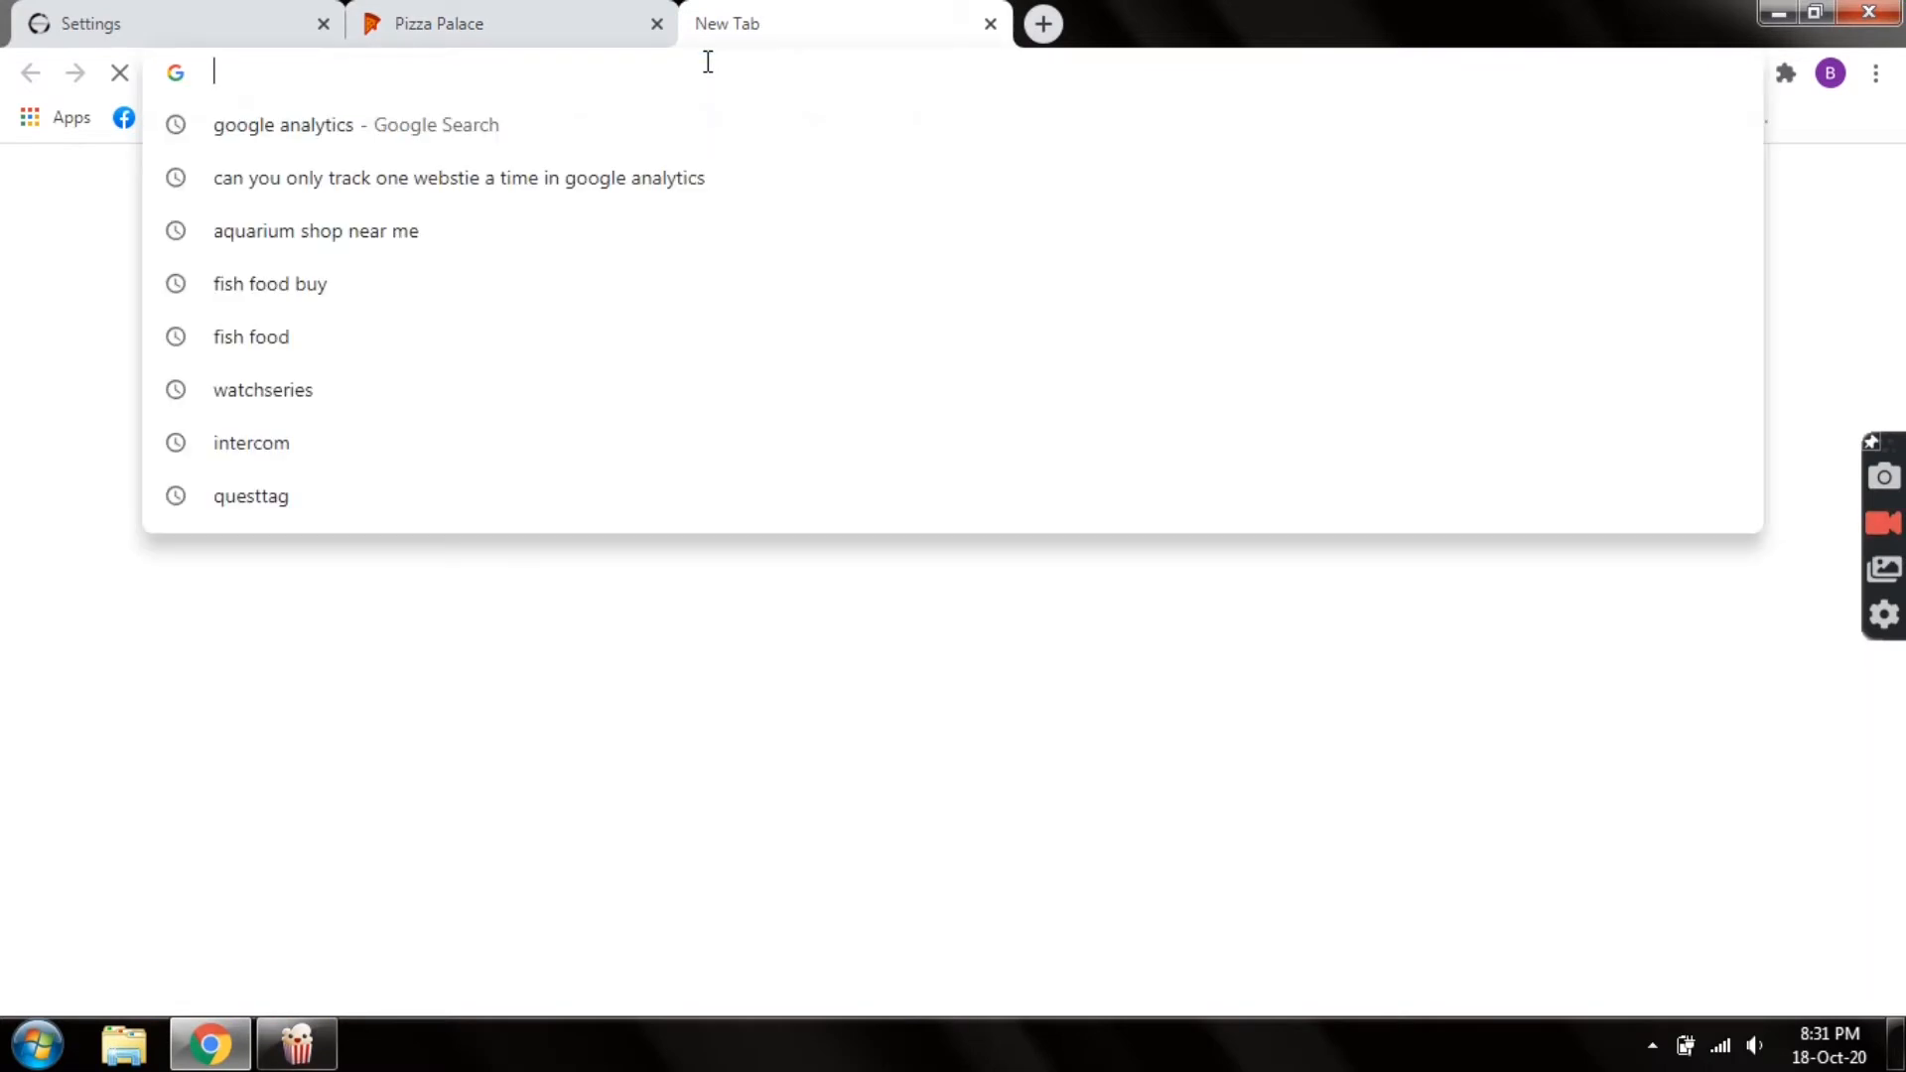
{"action": "type", "text": "go"}
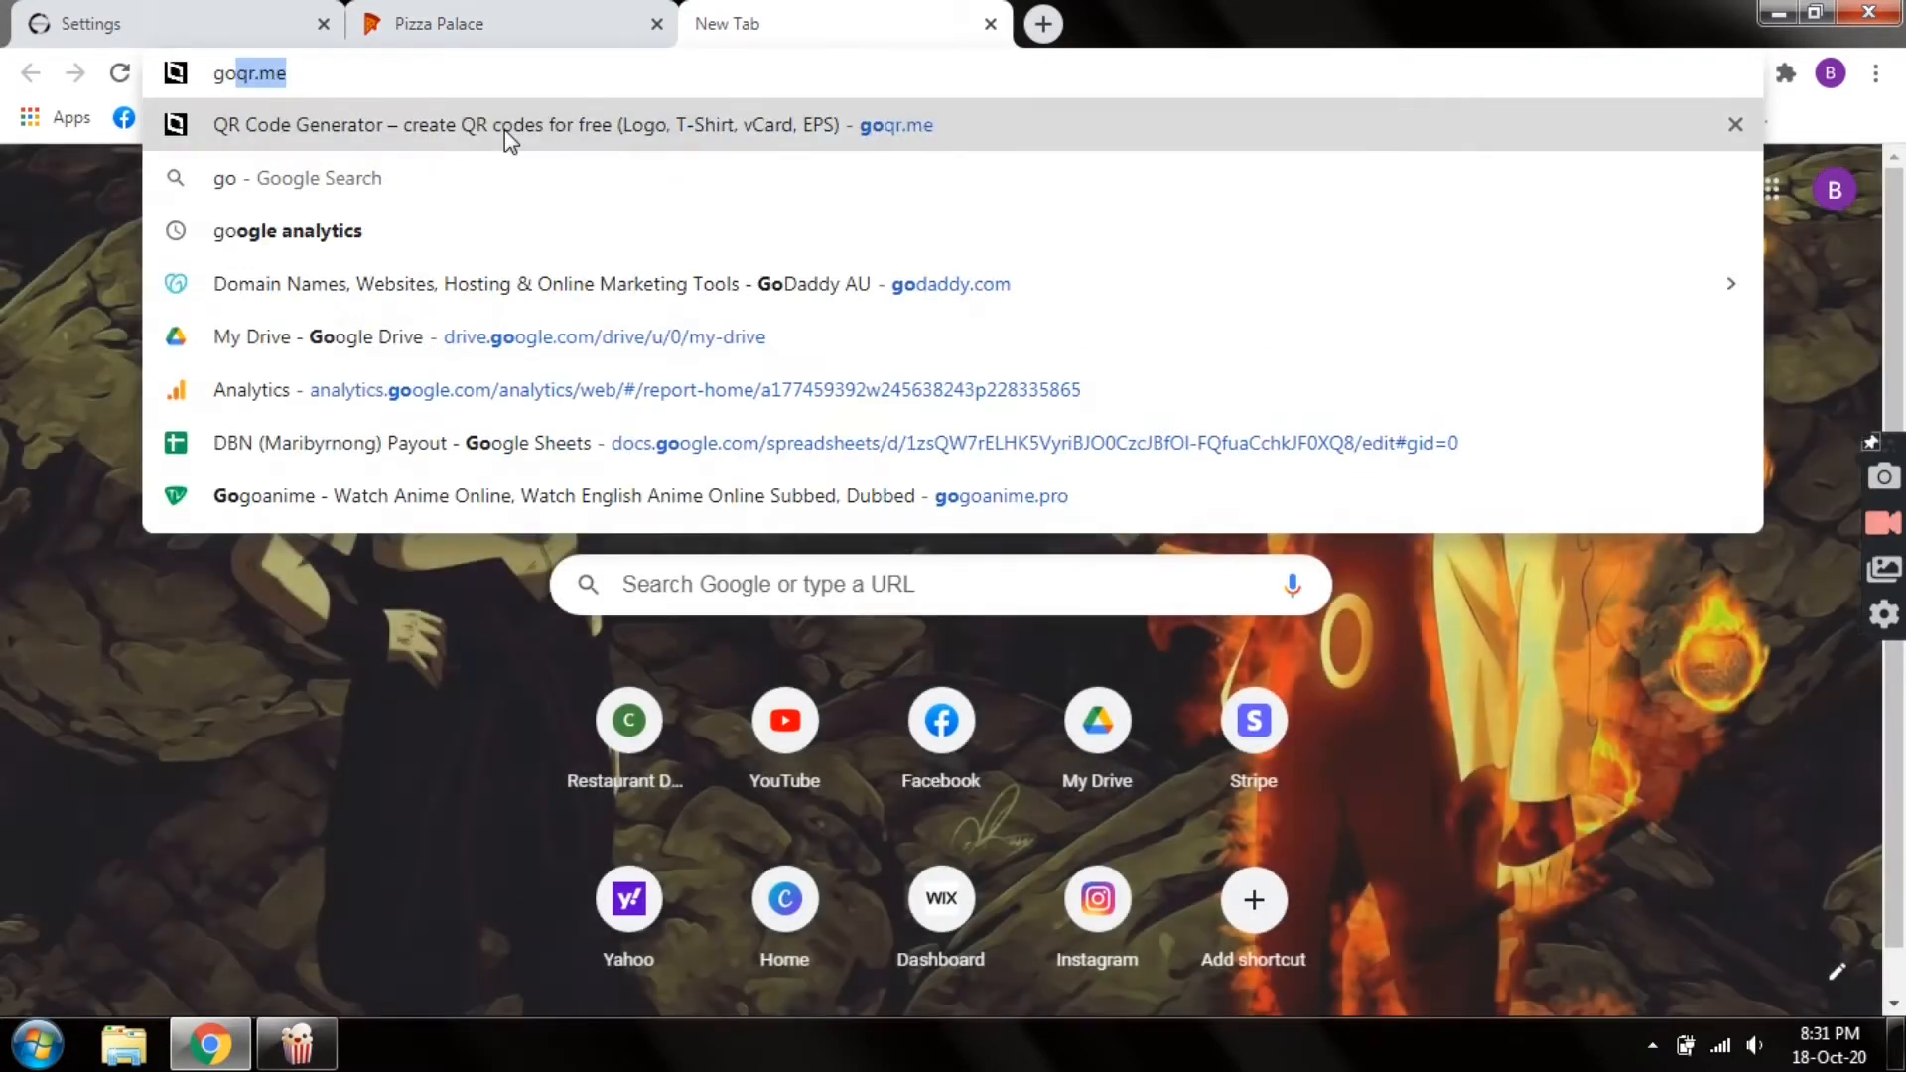
{"action": "type", "text": "ogle anal"}
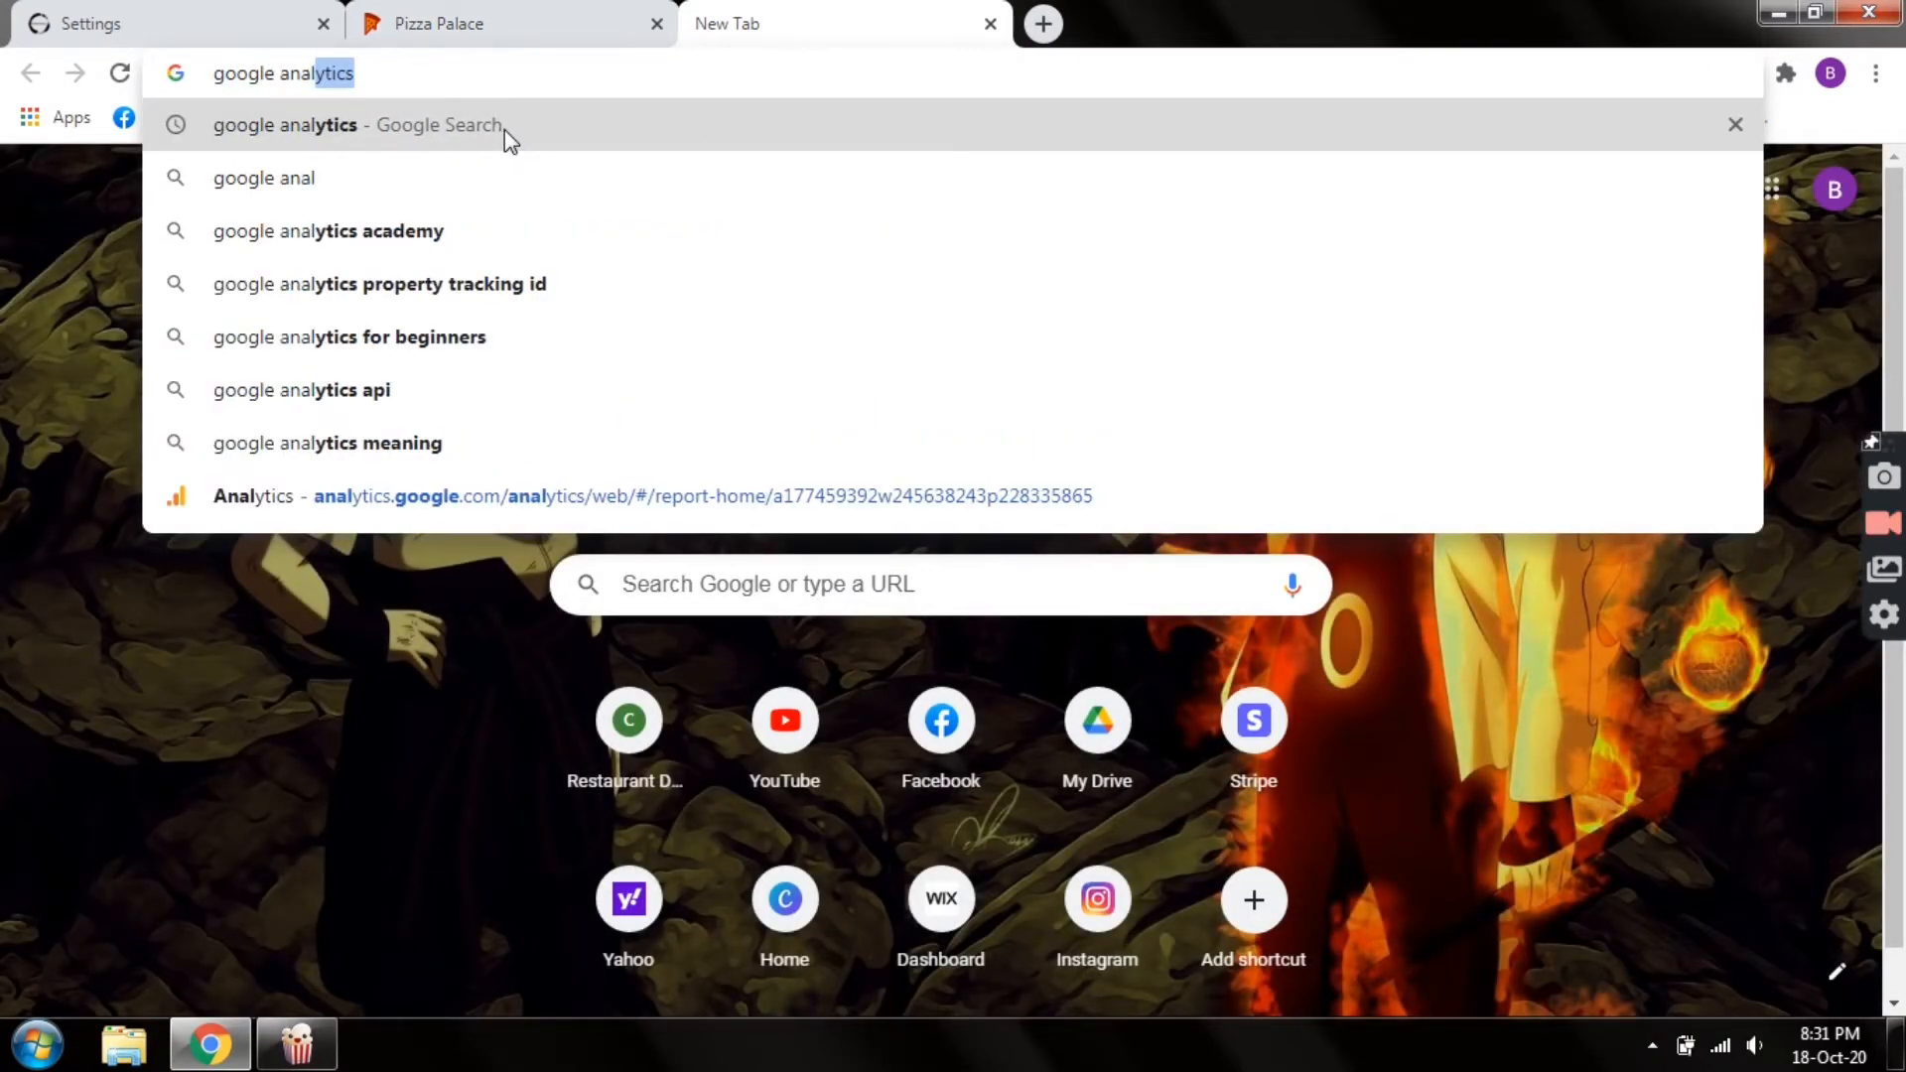
{"action": "left_click", "coordinate": [504, 130]}
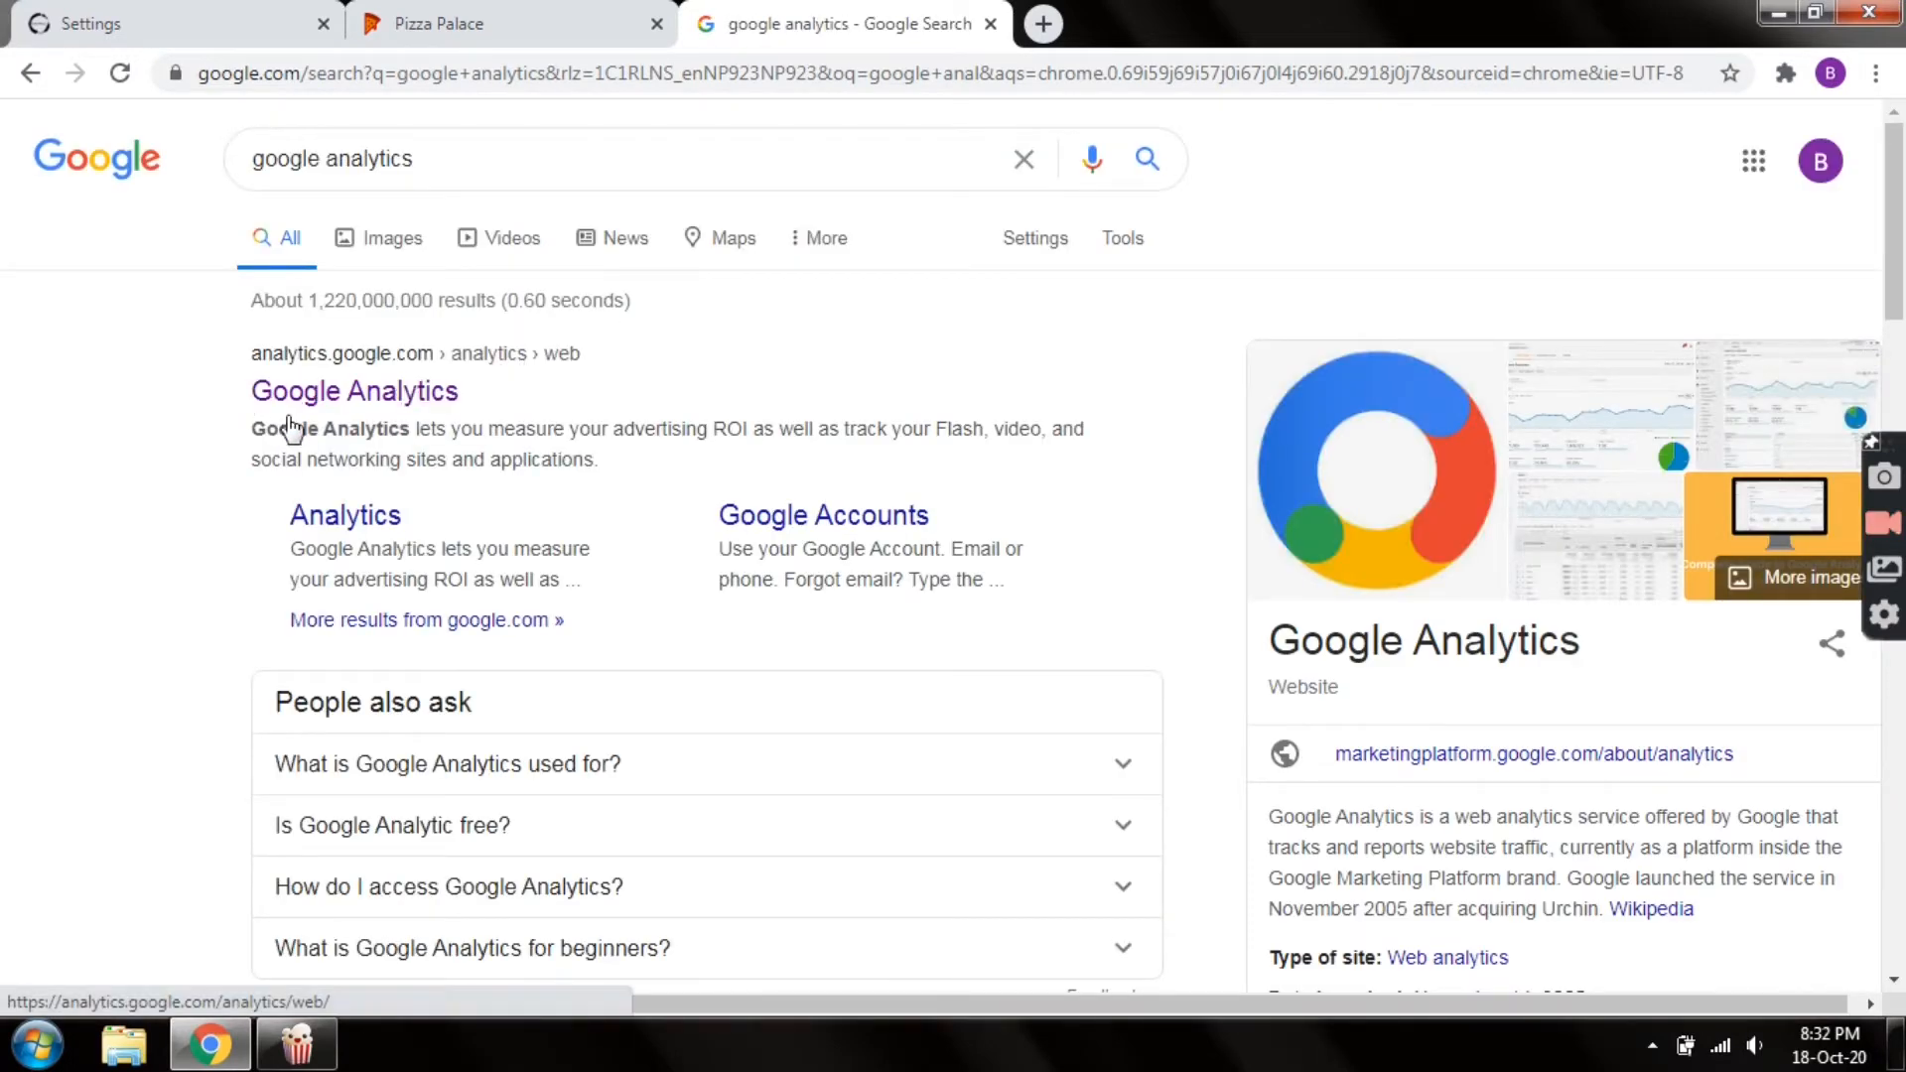
{"action": "left_click", "coordinate": [337, 407]}
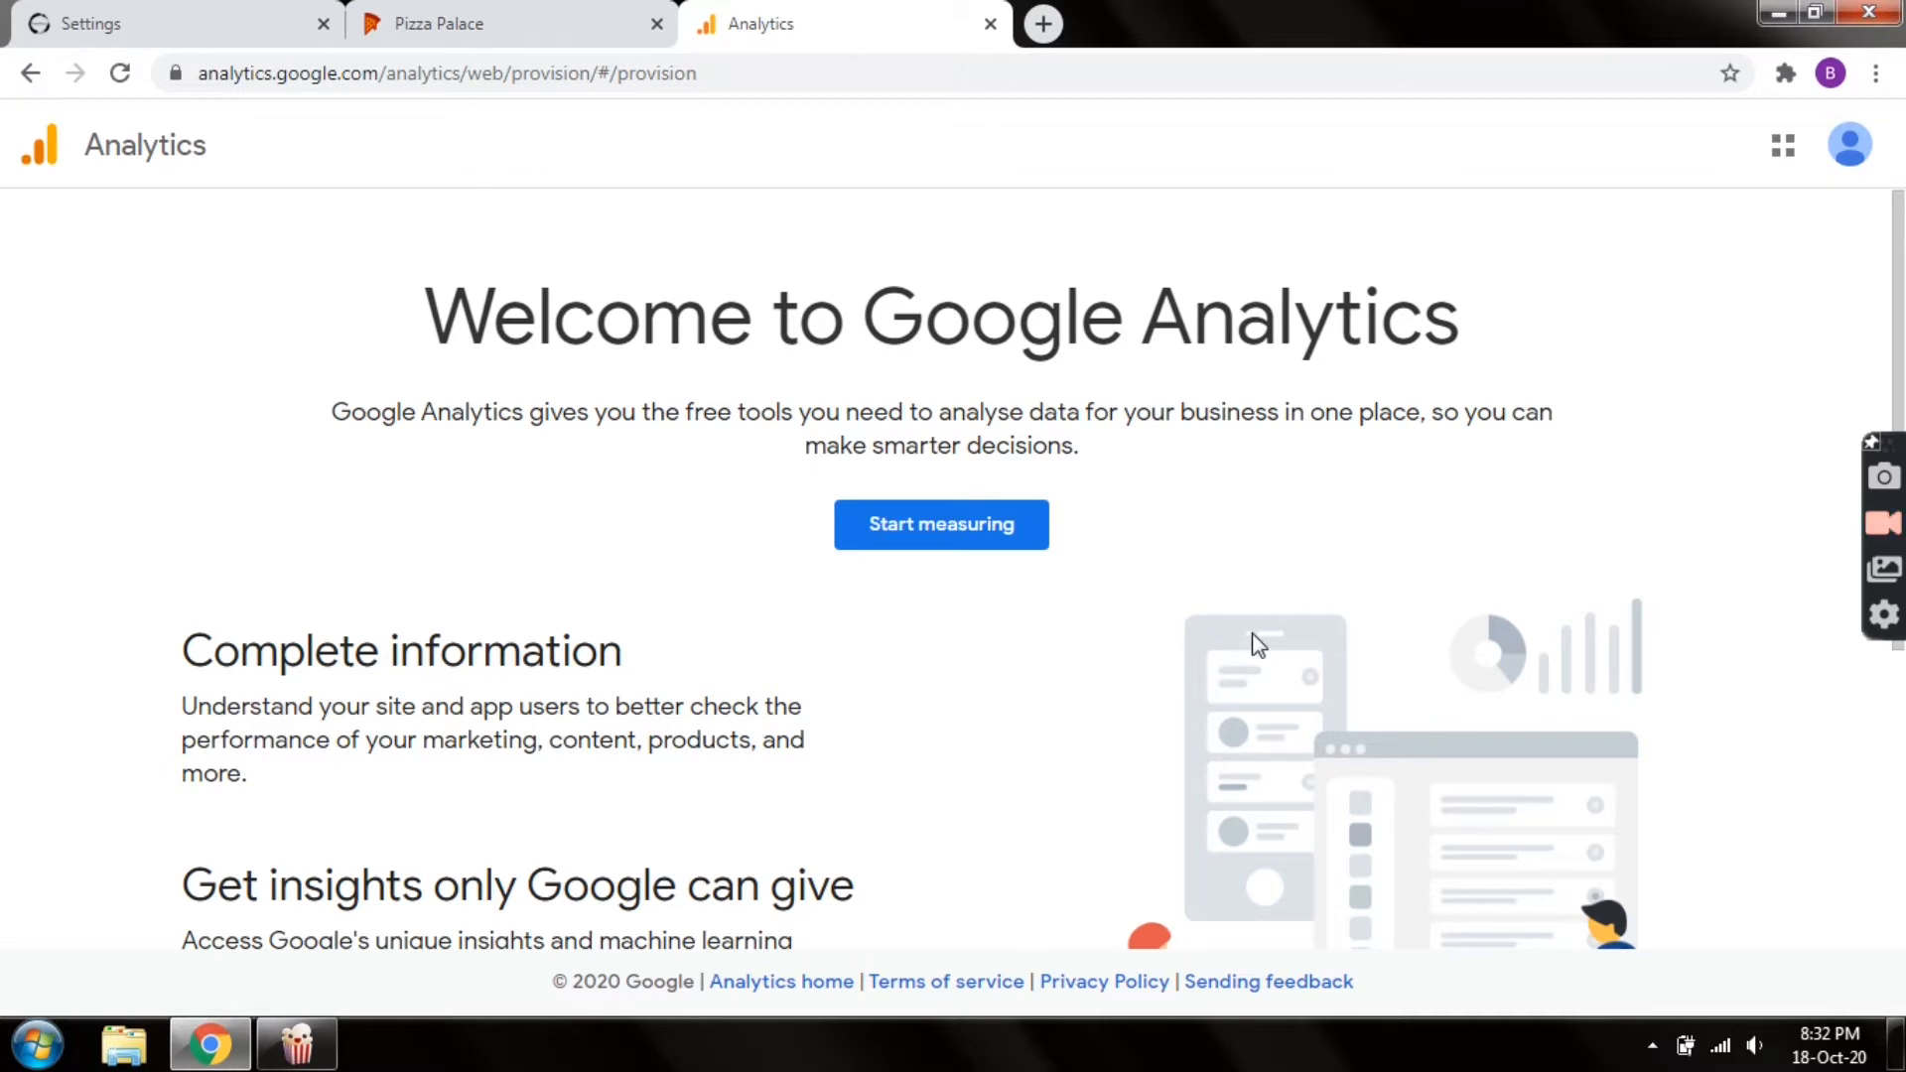
Start setting up a new Analytics account and name it Pizza Palace
{"action": "left_click", "coordinate": [908, 526]}
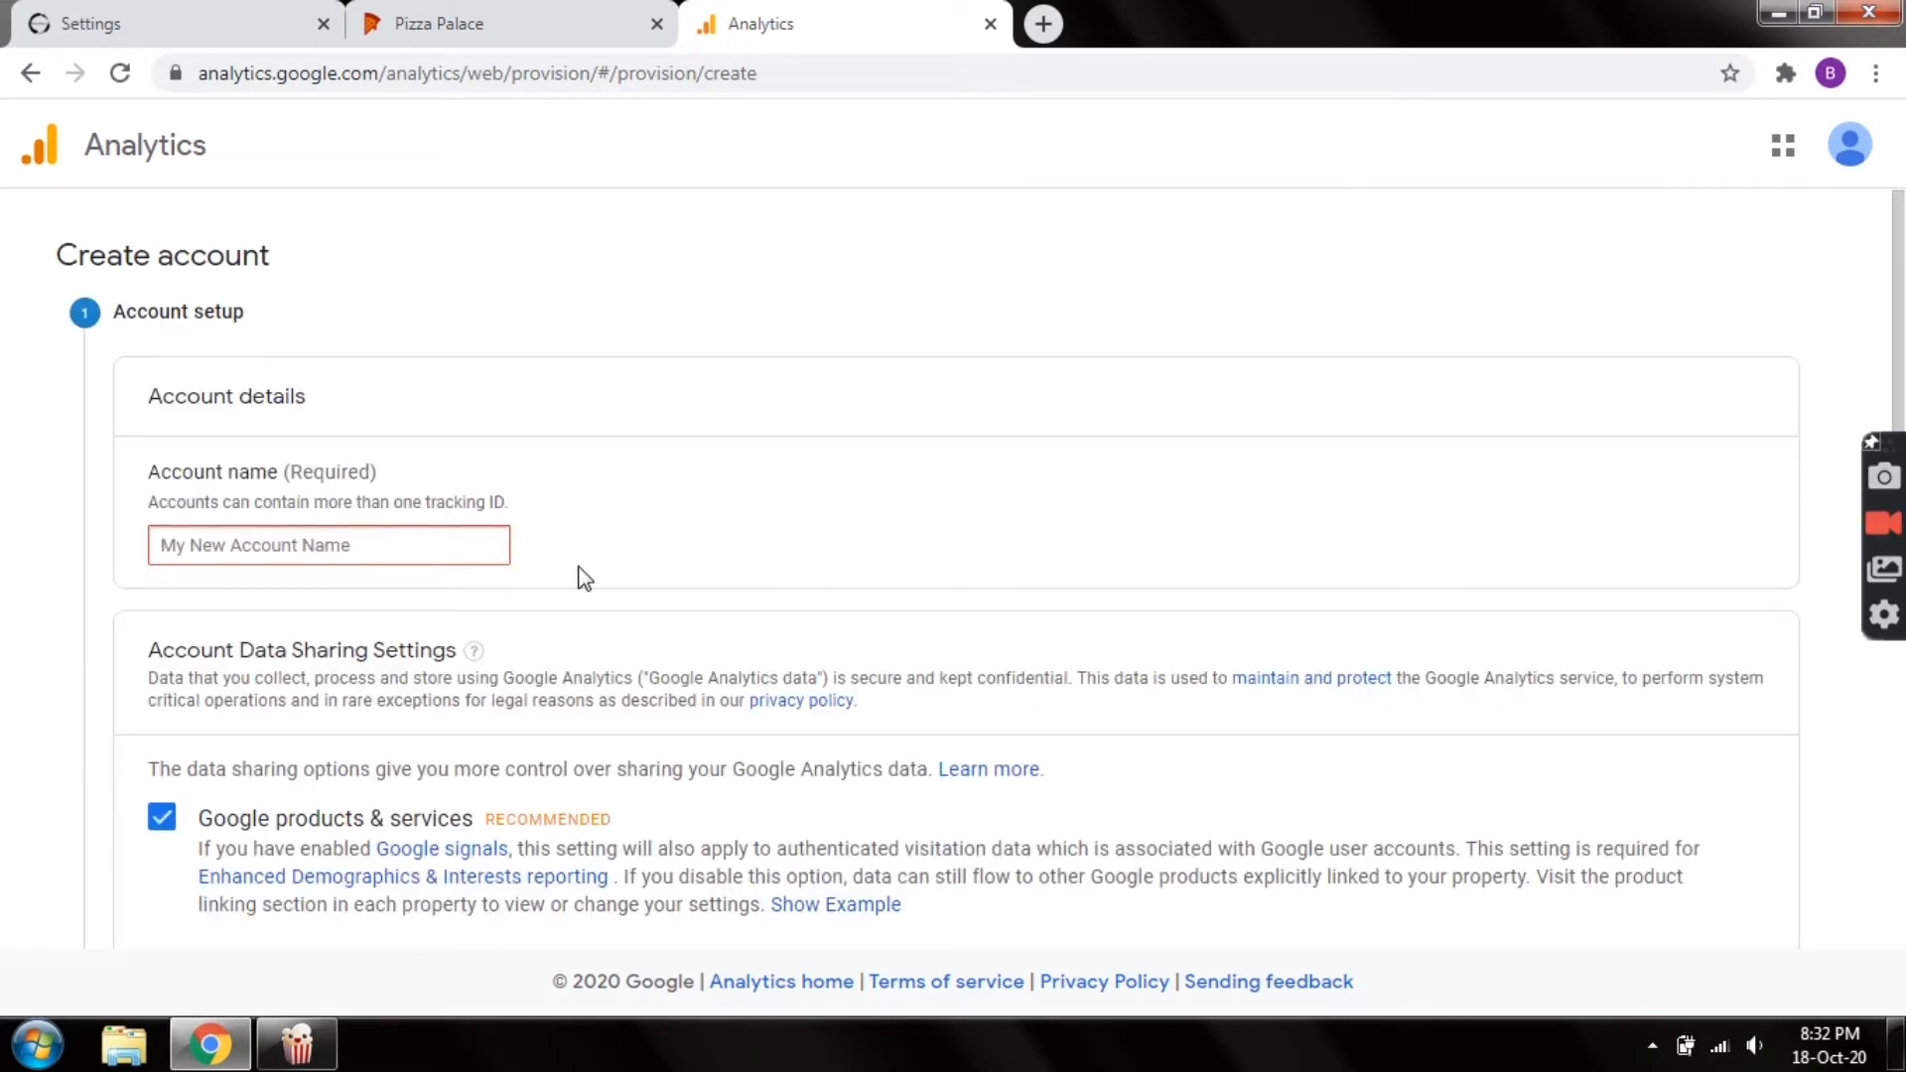
{"action": "left_click", "coordinate": [288, 547]}
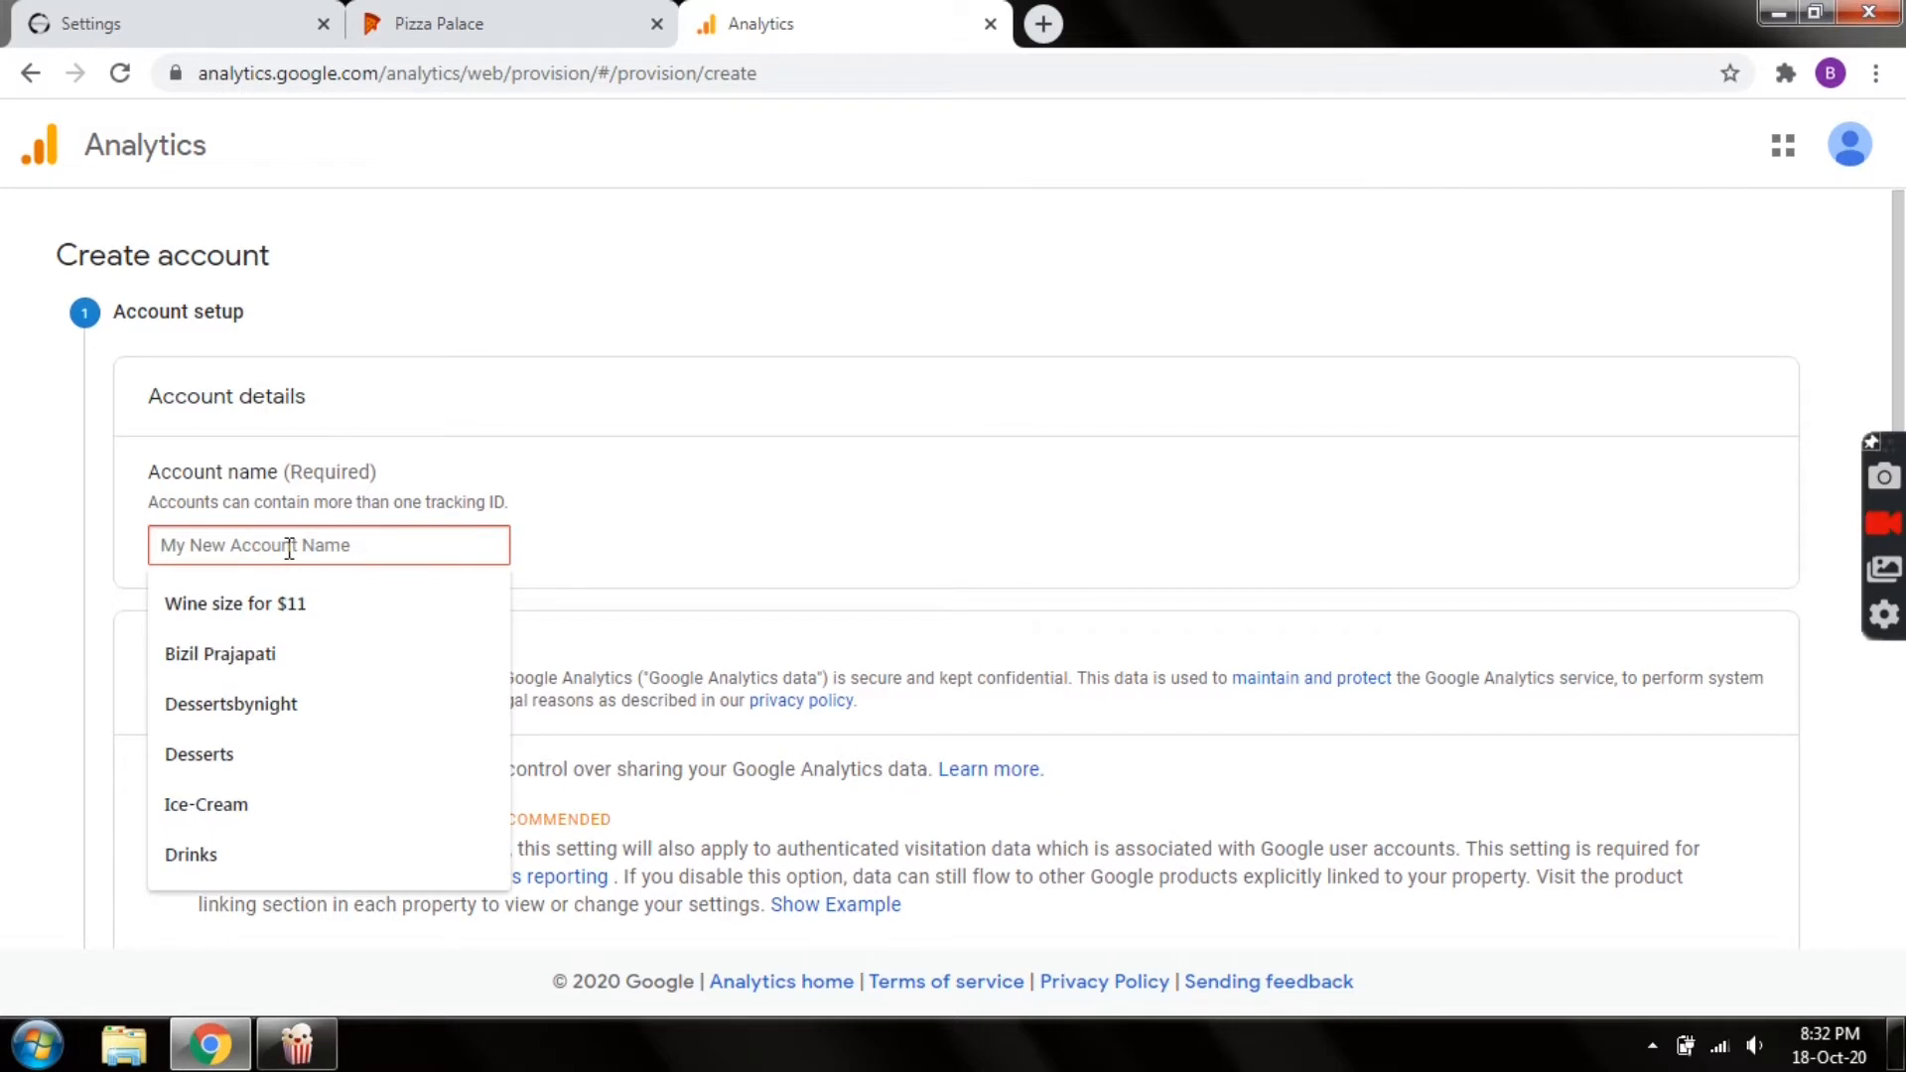
{"action": "left_click", "coordinate": [617, 455]}
{"action": "left_click", "coordinate": [319, 537]}
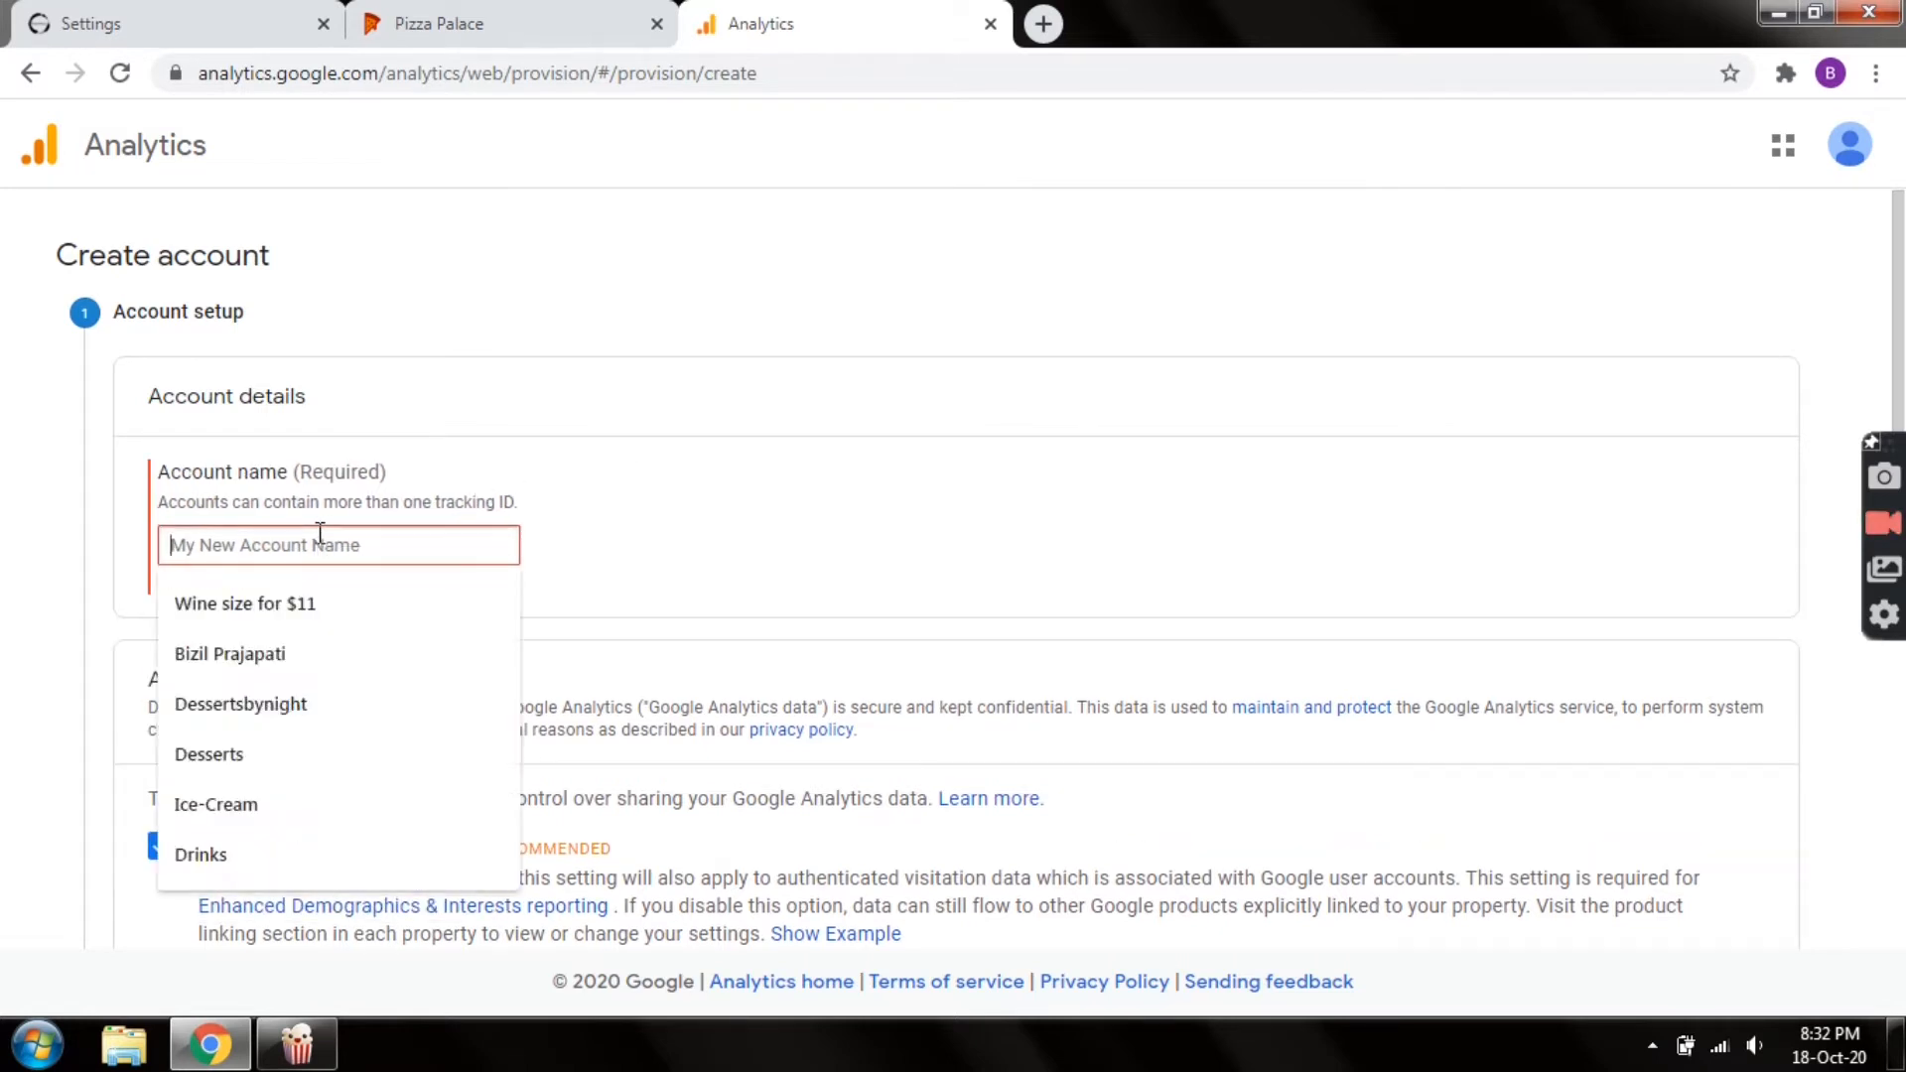
{"action": "type", "text": "Piza"}
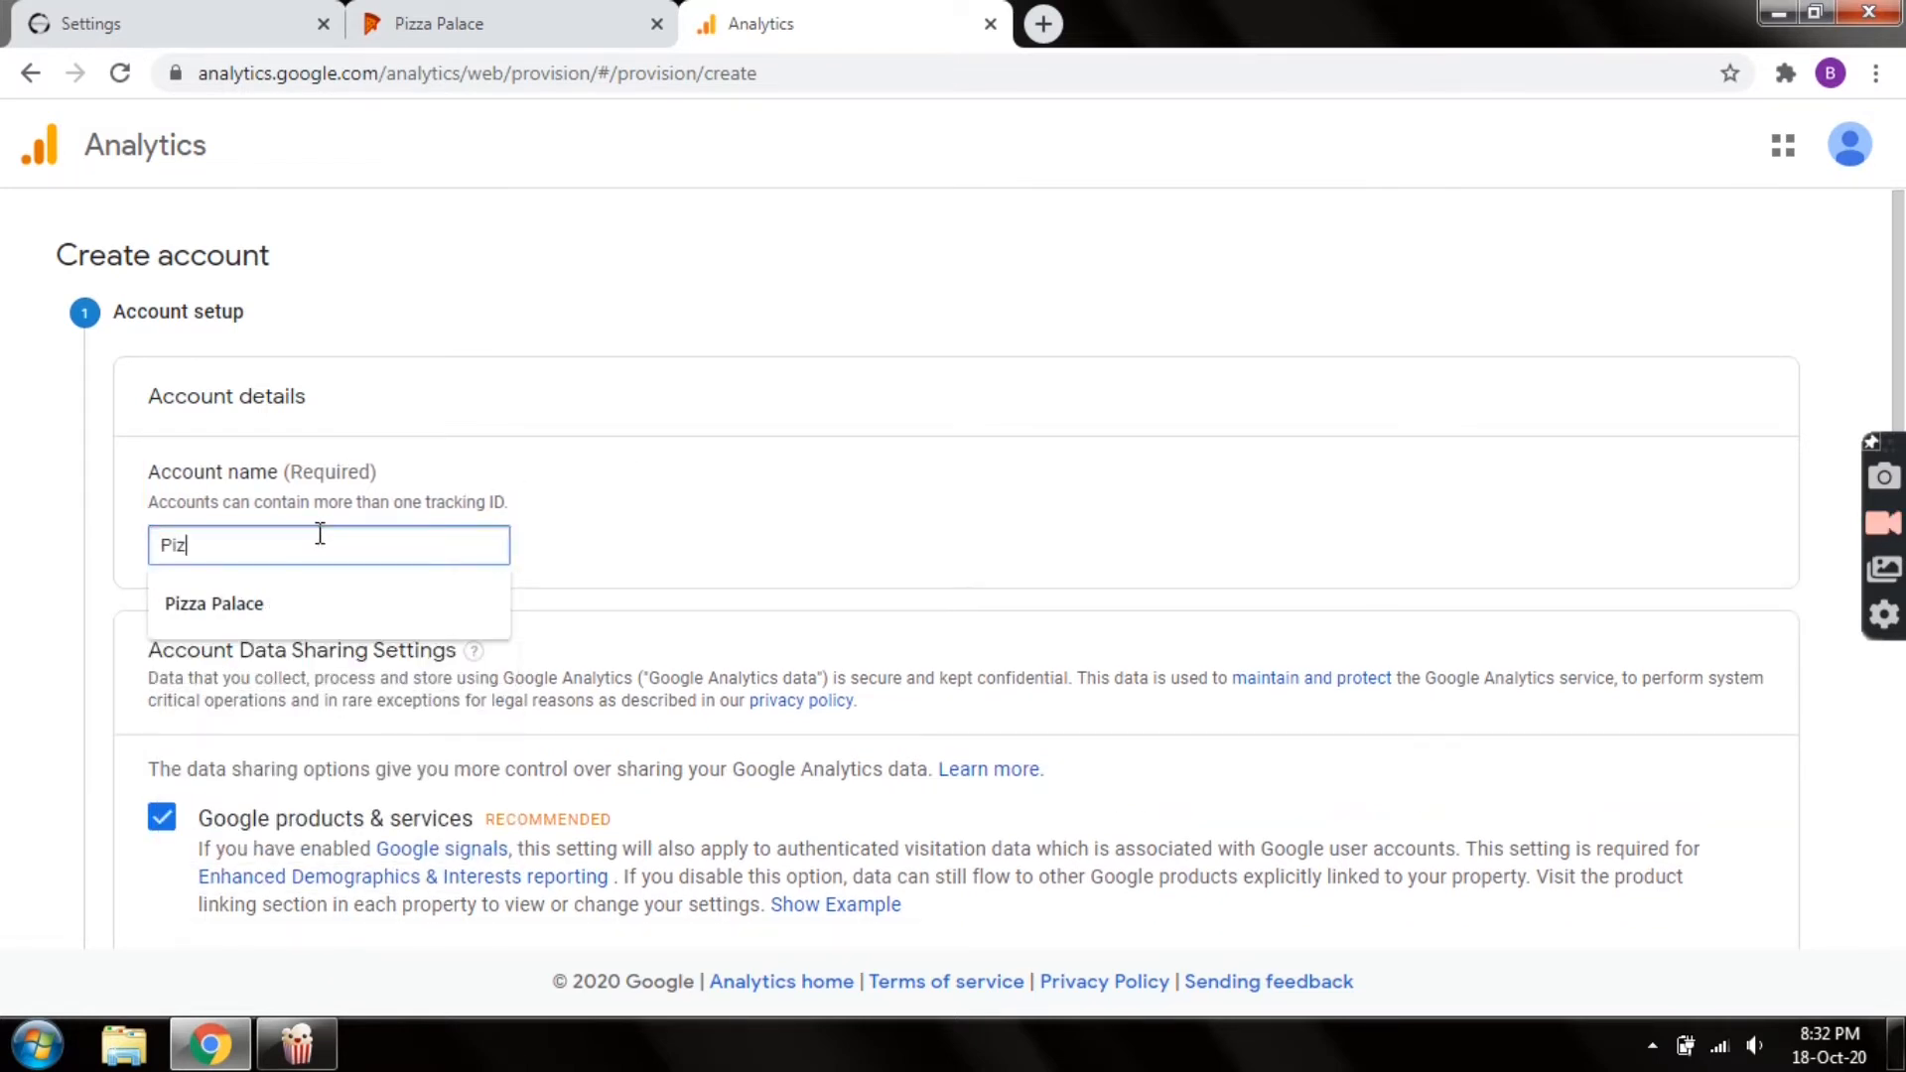
{"action": "key", "text": "BackSpace"}
{"action": "key", "text": "BackSpace"}
{"action": "type", "text": "za"}
{"action": "key", "text": "Down"}
{"action": "key", "text": "Return"}
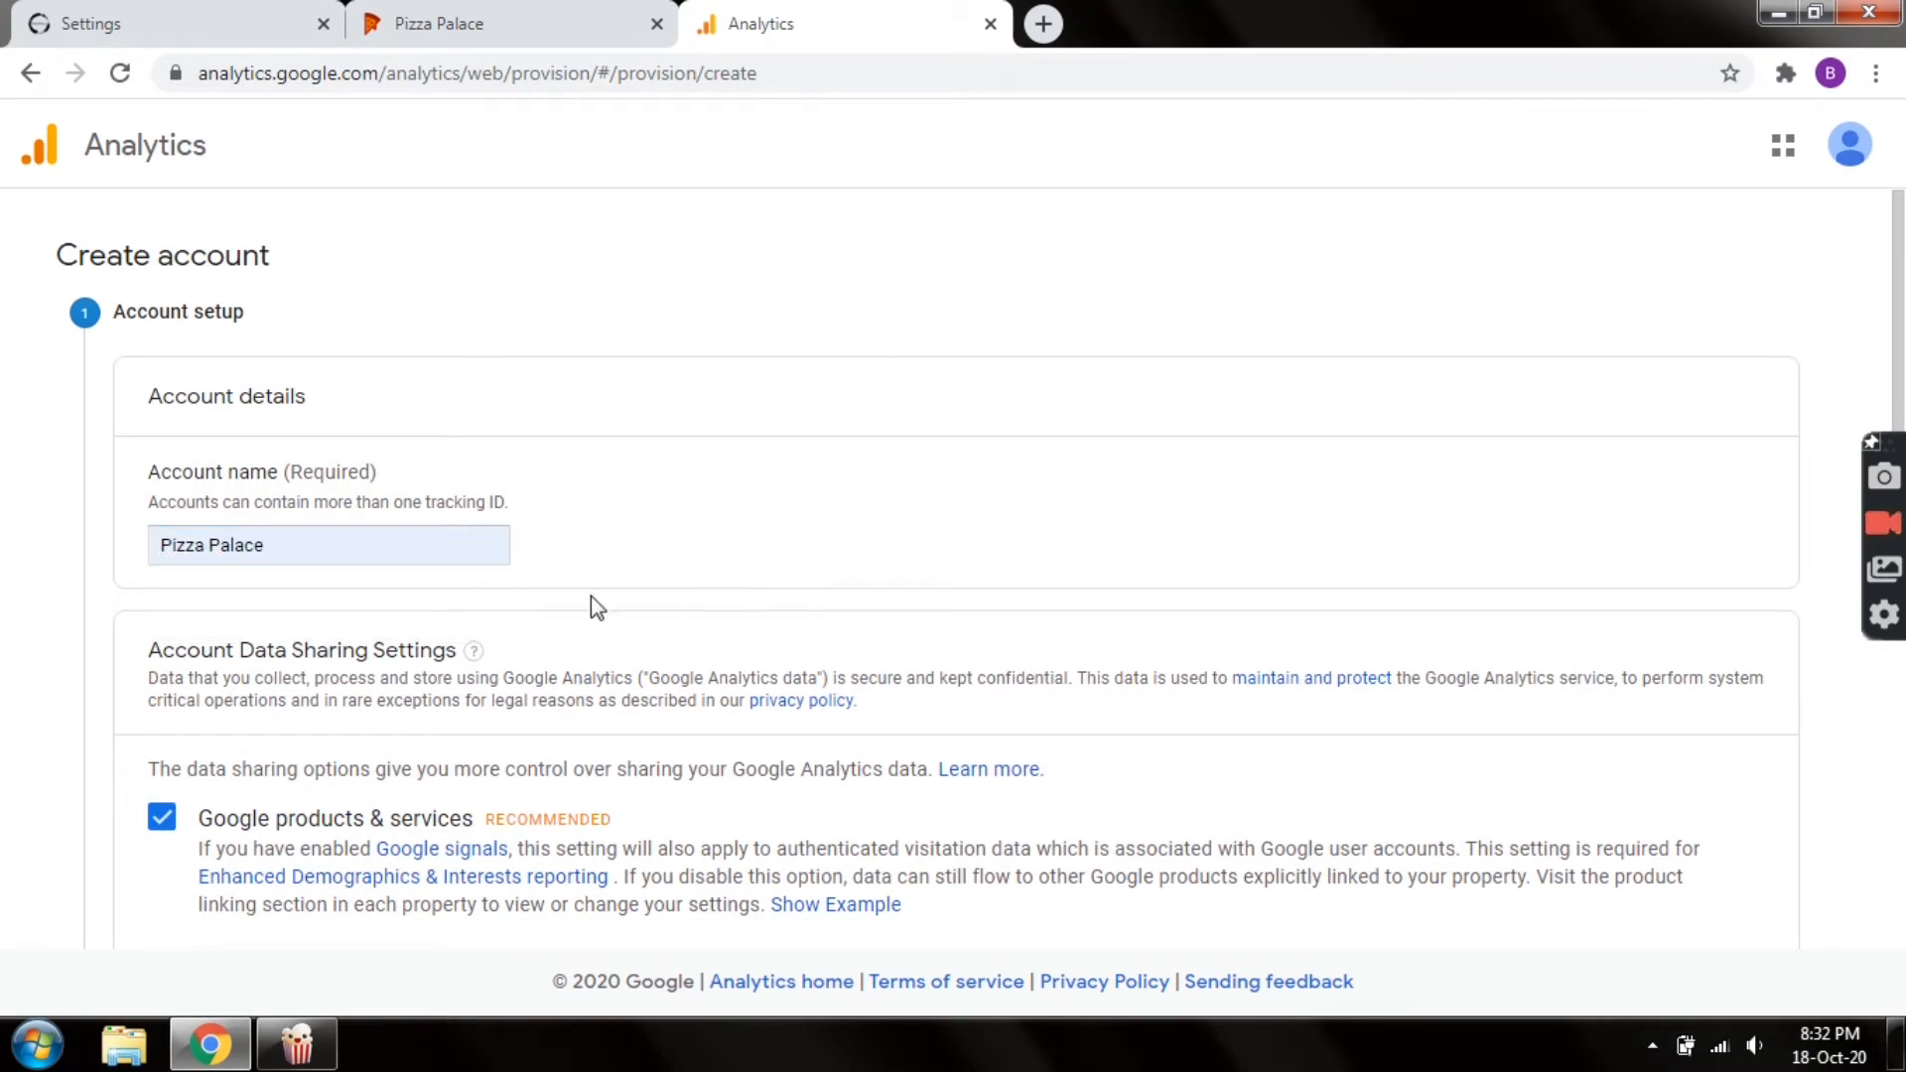
Accept all the recommended account data sharing settings and proceed to the choice of what to measure
{"action": "scroll", "coordinate": [591, 595], "scroll_direction": "down", "scroll_amount": 3}
{"action": "scroll", "coordinate": [385, 616], "scroll_direction": "down", "scroll_amount": 3}
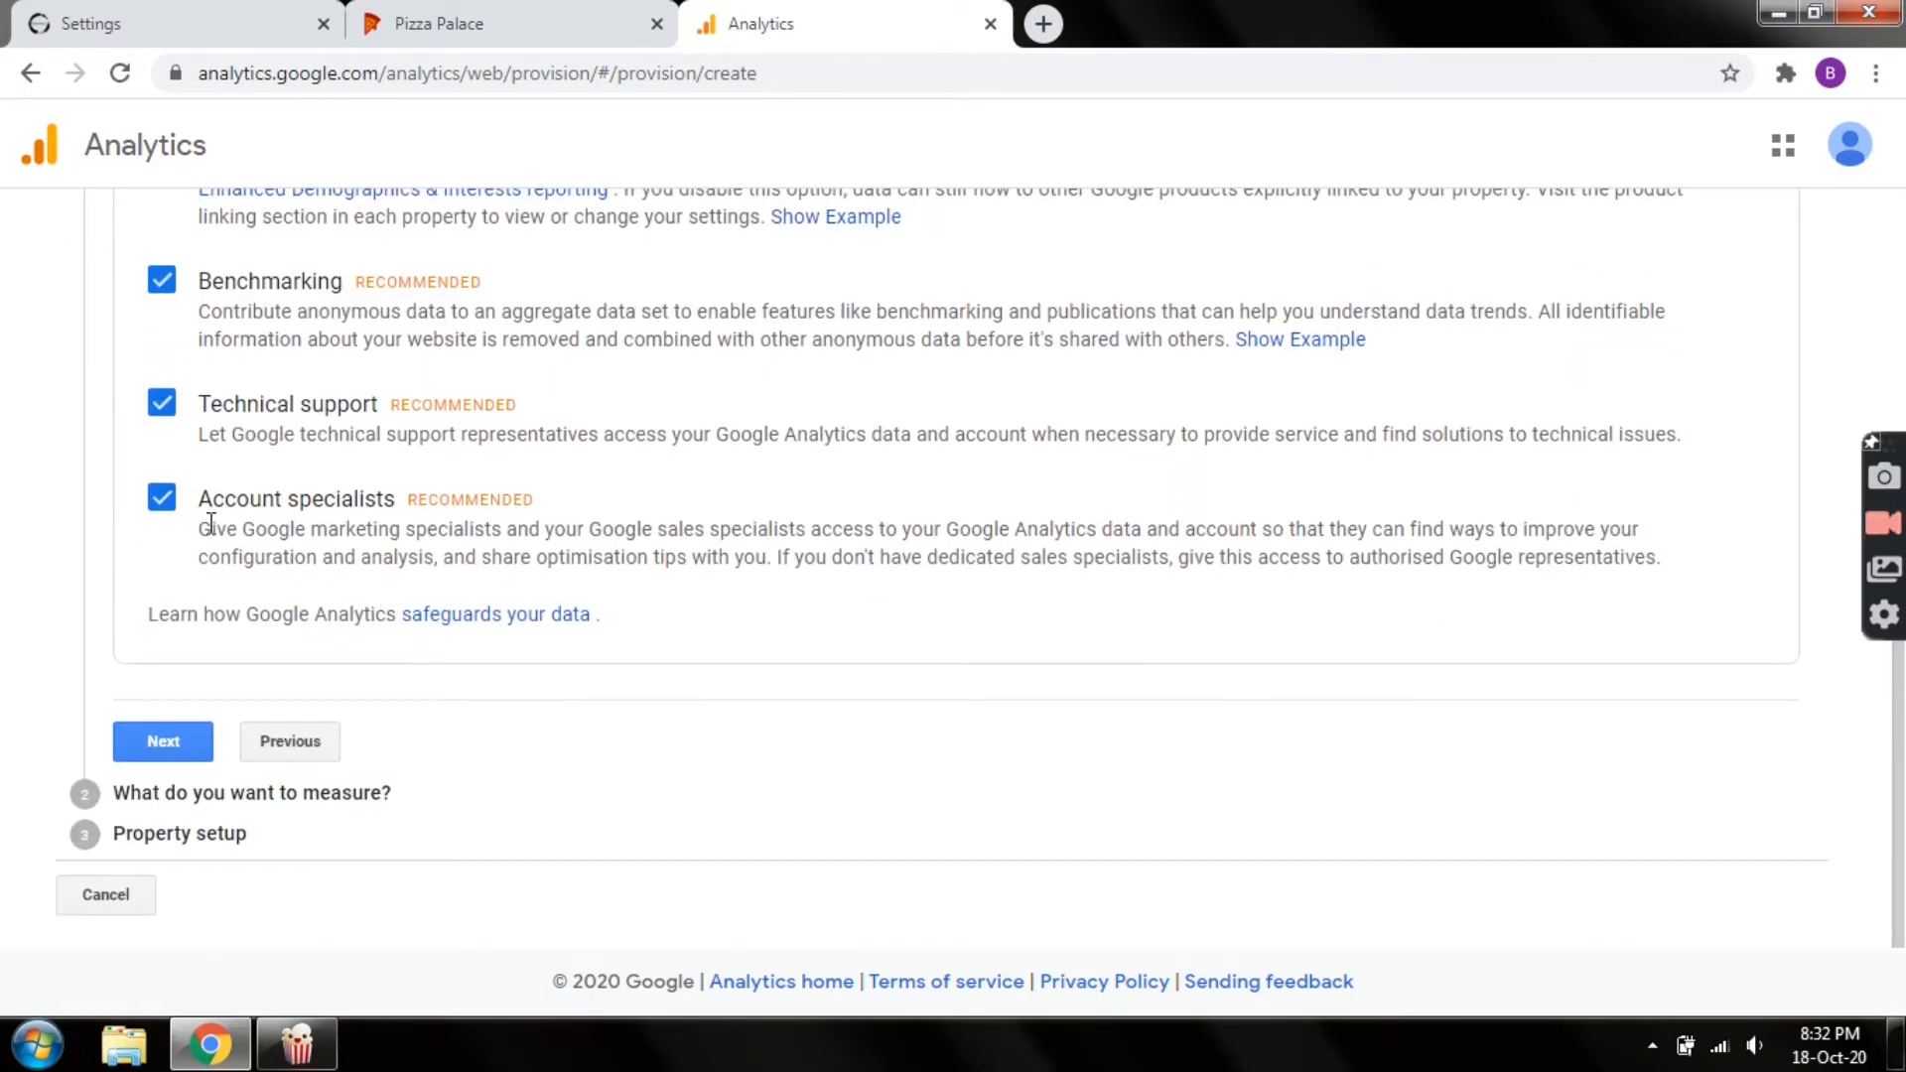
{"action": "scroll", "coordinate": [203, 522], "scroll_direction": "up", "scroll_amount": 1}
{"action": "scroll", "coordinate": [193, 716], "scroll_direction": "down", "scroll_amount": 1}
{"action": "left_click", "coordinate": [164, 743]}
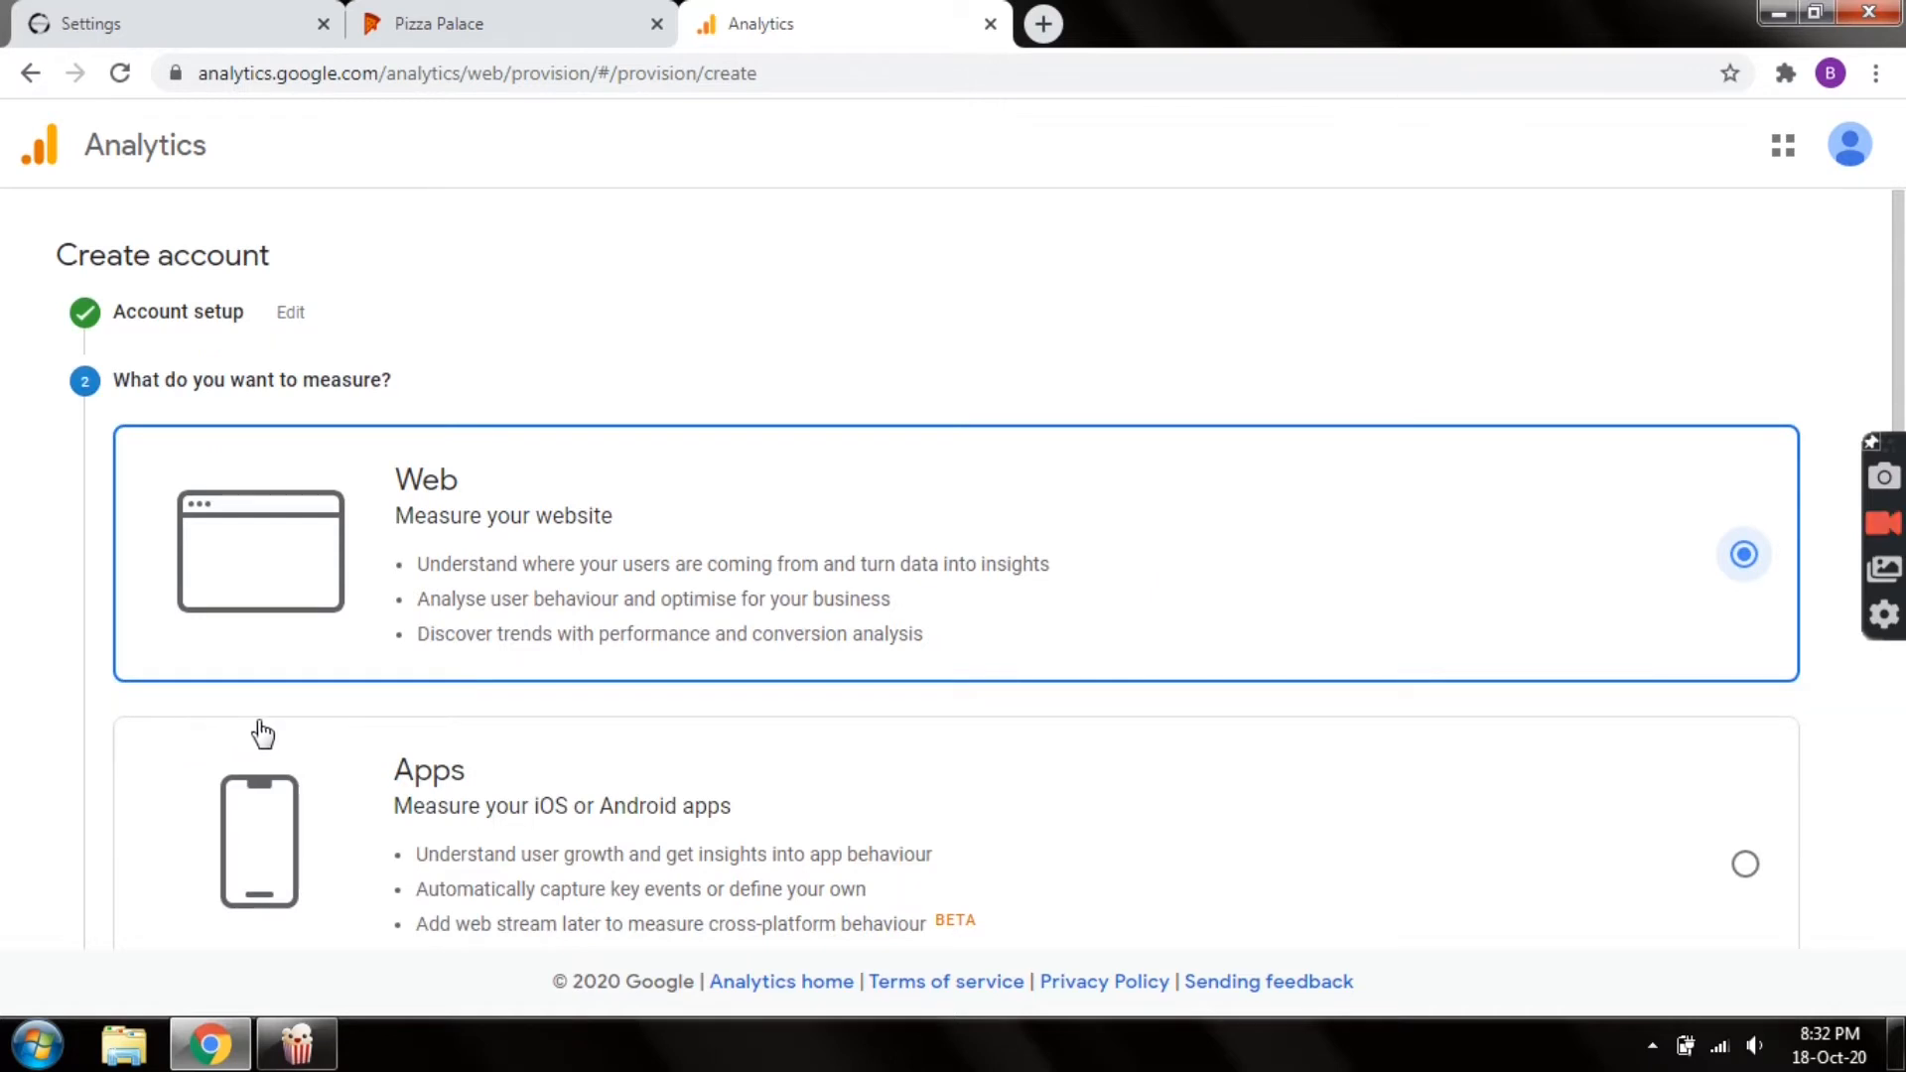
Review the measurement options, keep Web as the choice, and proceed to the property setup
{"action": "scroll", "coordinate": [663, 629], "scroll_direction": "down", "scroll_amount": 4}
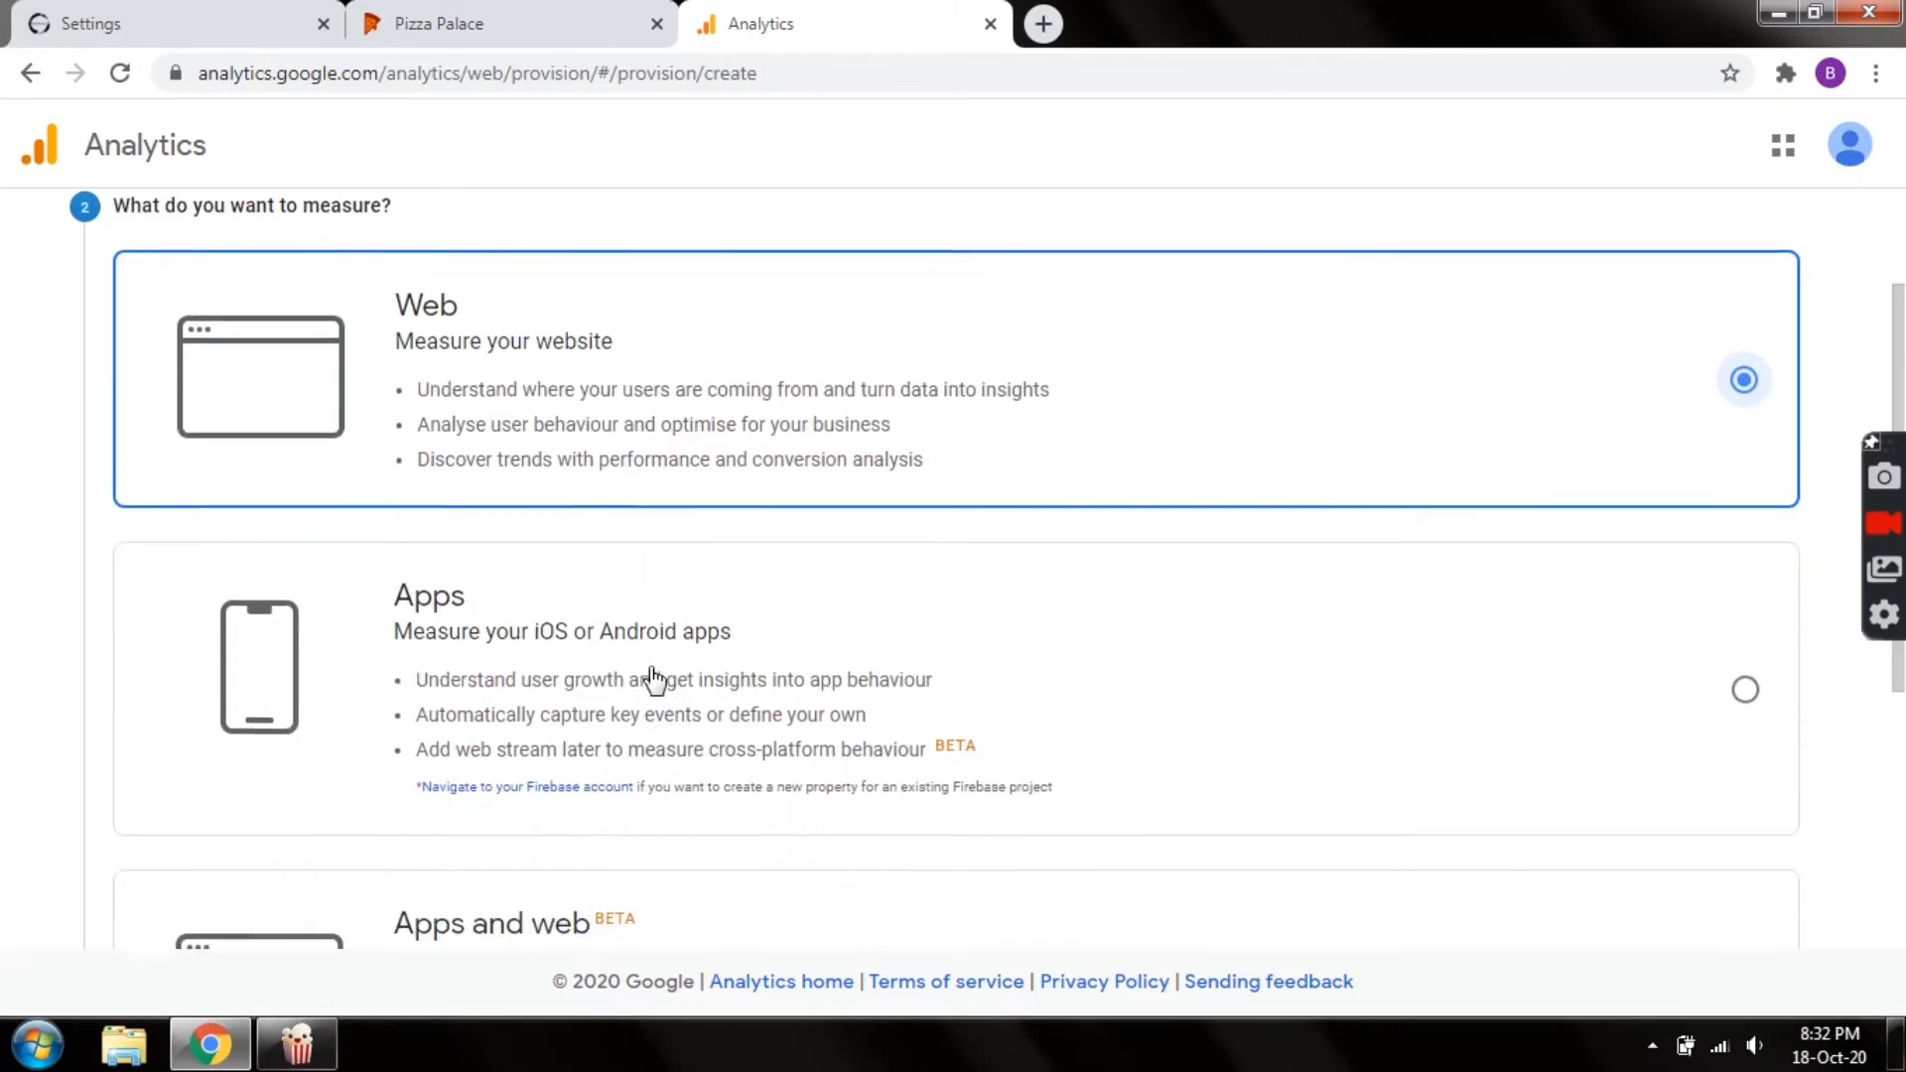
{"action": "scroll", "coordinate": [536, 640], "scroll_direction": "up", "scroll_amount": 3}
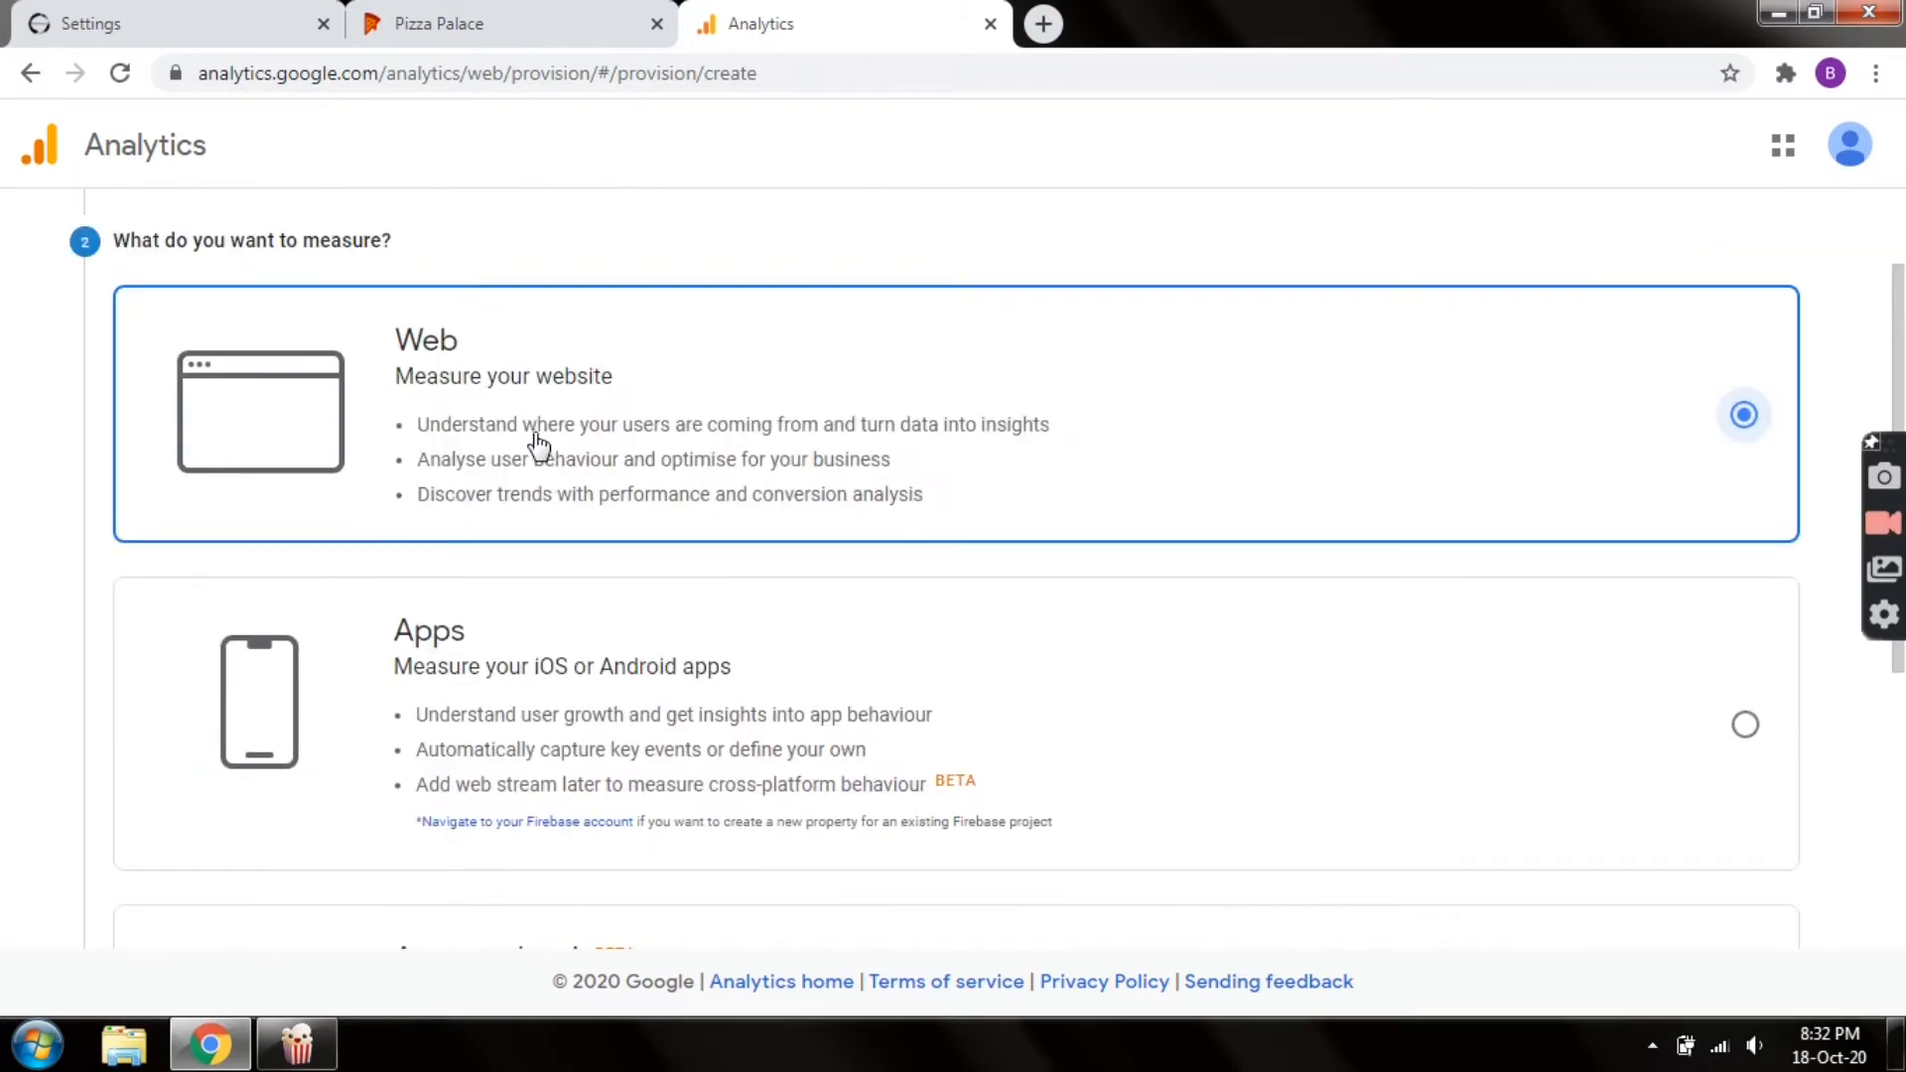
{"action": "scroll", "coordinate": [596, 434], "scroll_direction": "down", "scroll_amount": 1}
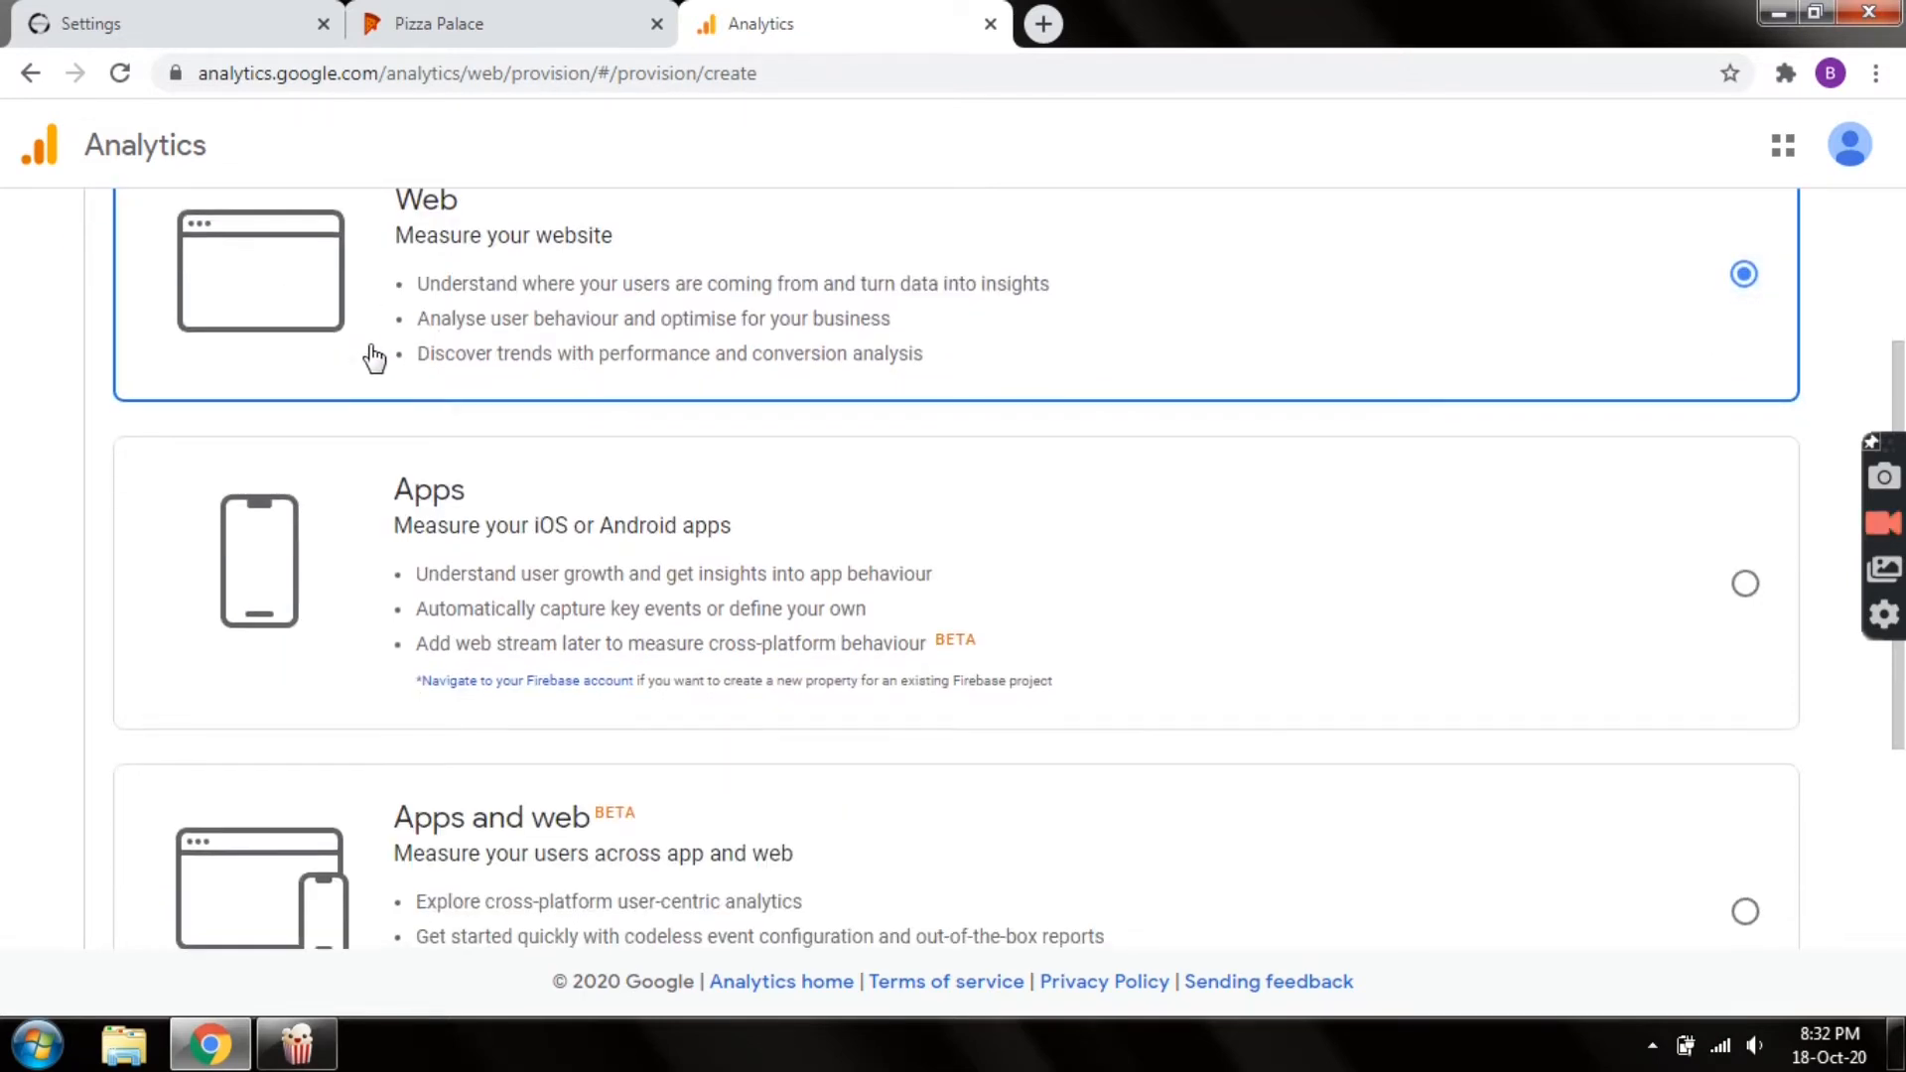
{"action": "scroll", "coordinate": [365, 357], "scroll_direction": "down", "scroll_amount": 4}
{"action": "left_click", "coordinate": [174, 784]}
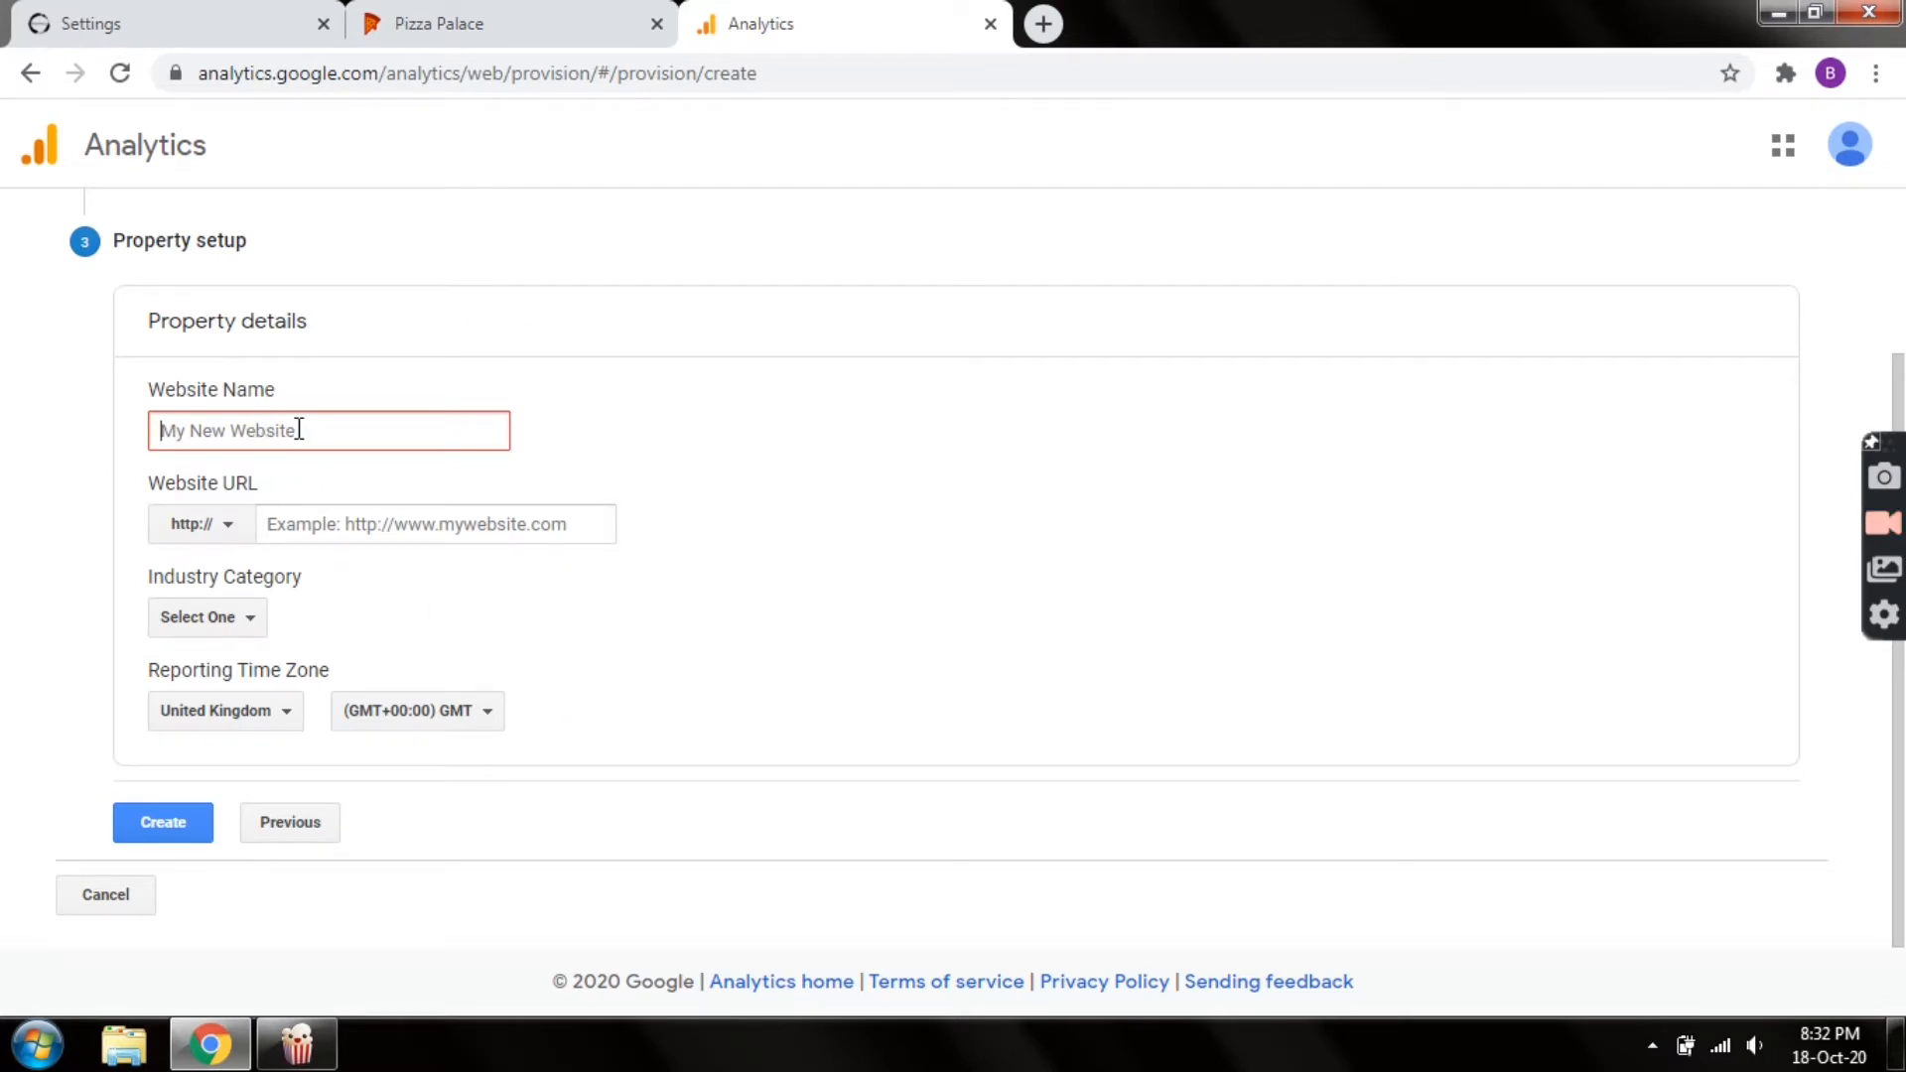
Enter Pizza Palace as the website name and paste the store website's copied address as the website URL
{"action": "type", "text": "Pizza Pala"}
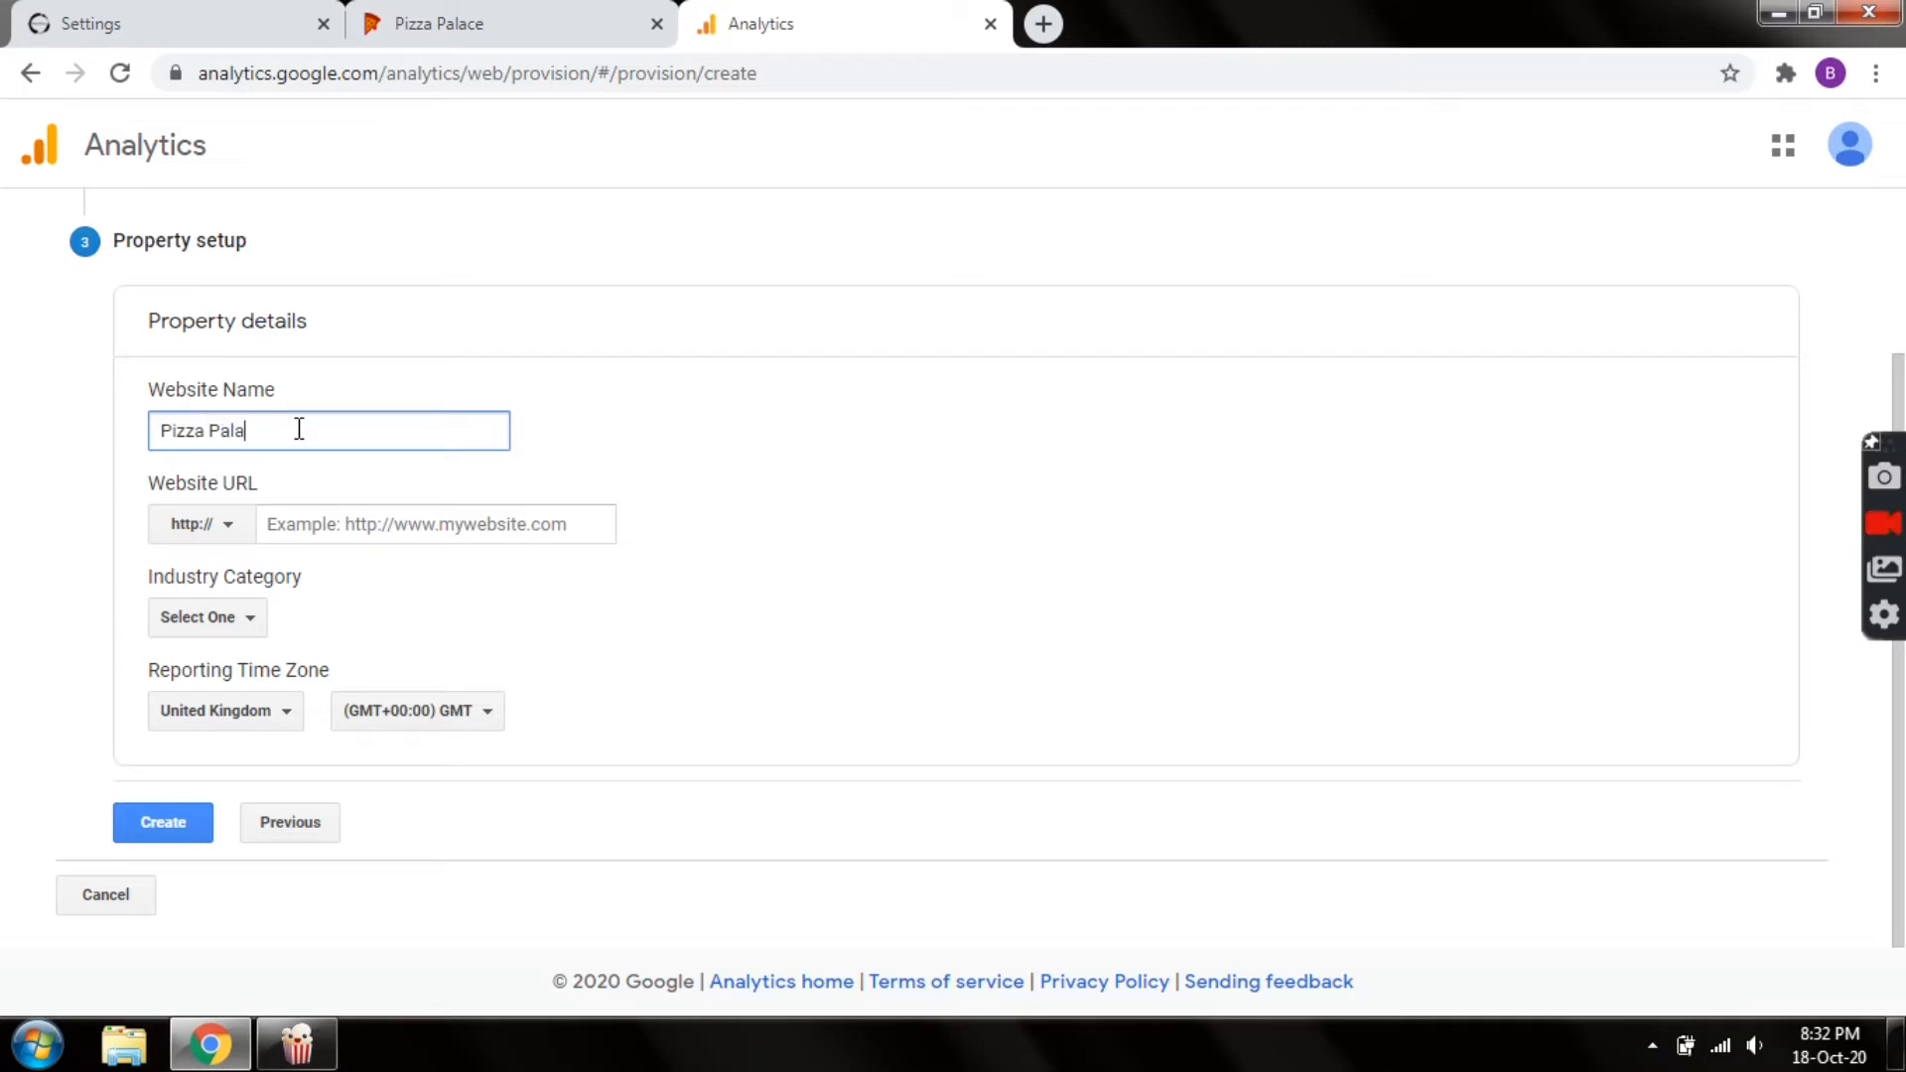
{"action": "type", "text": "ce"}
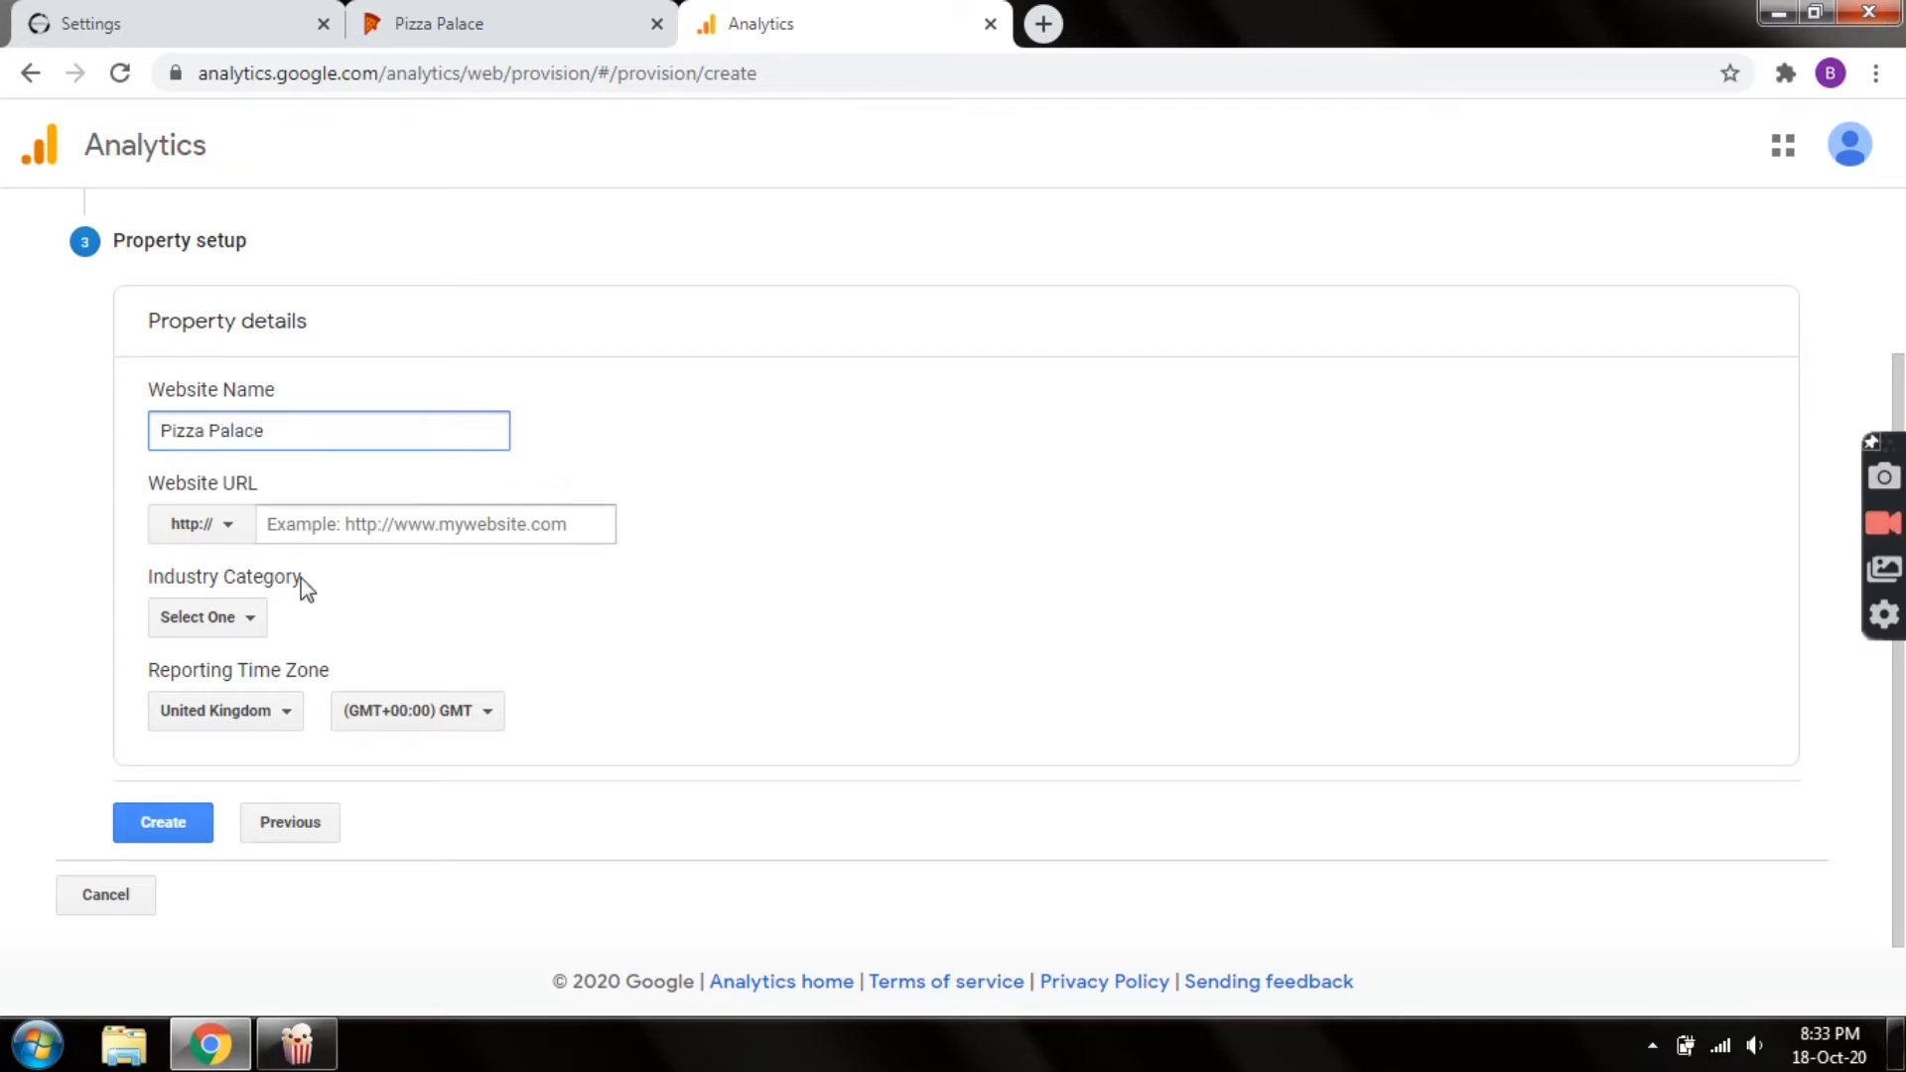
{"action": "left_click", "coordinate": [318, 536]}
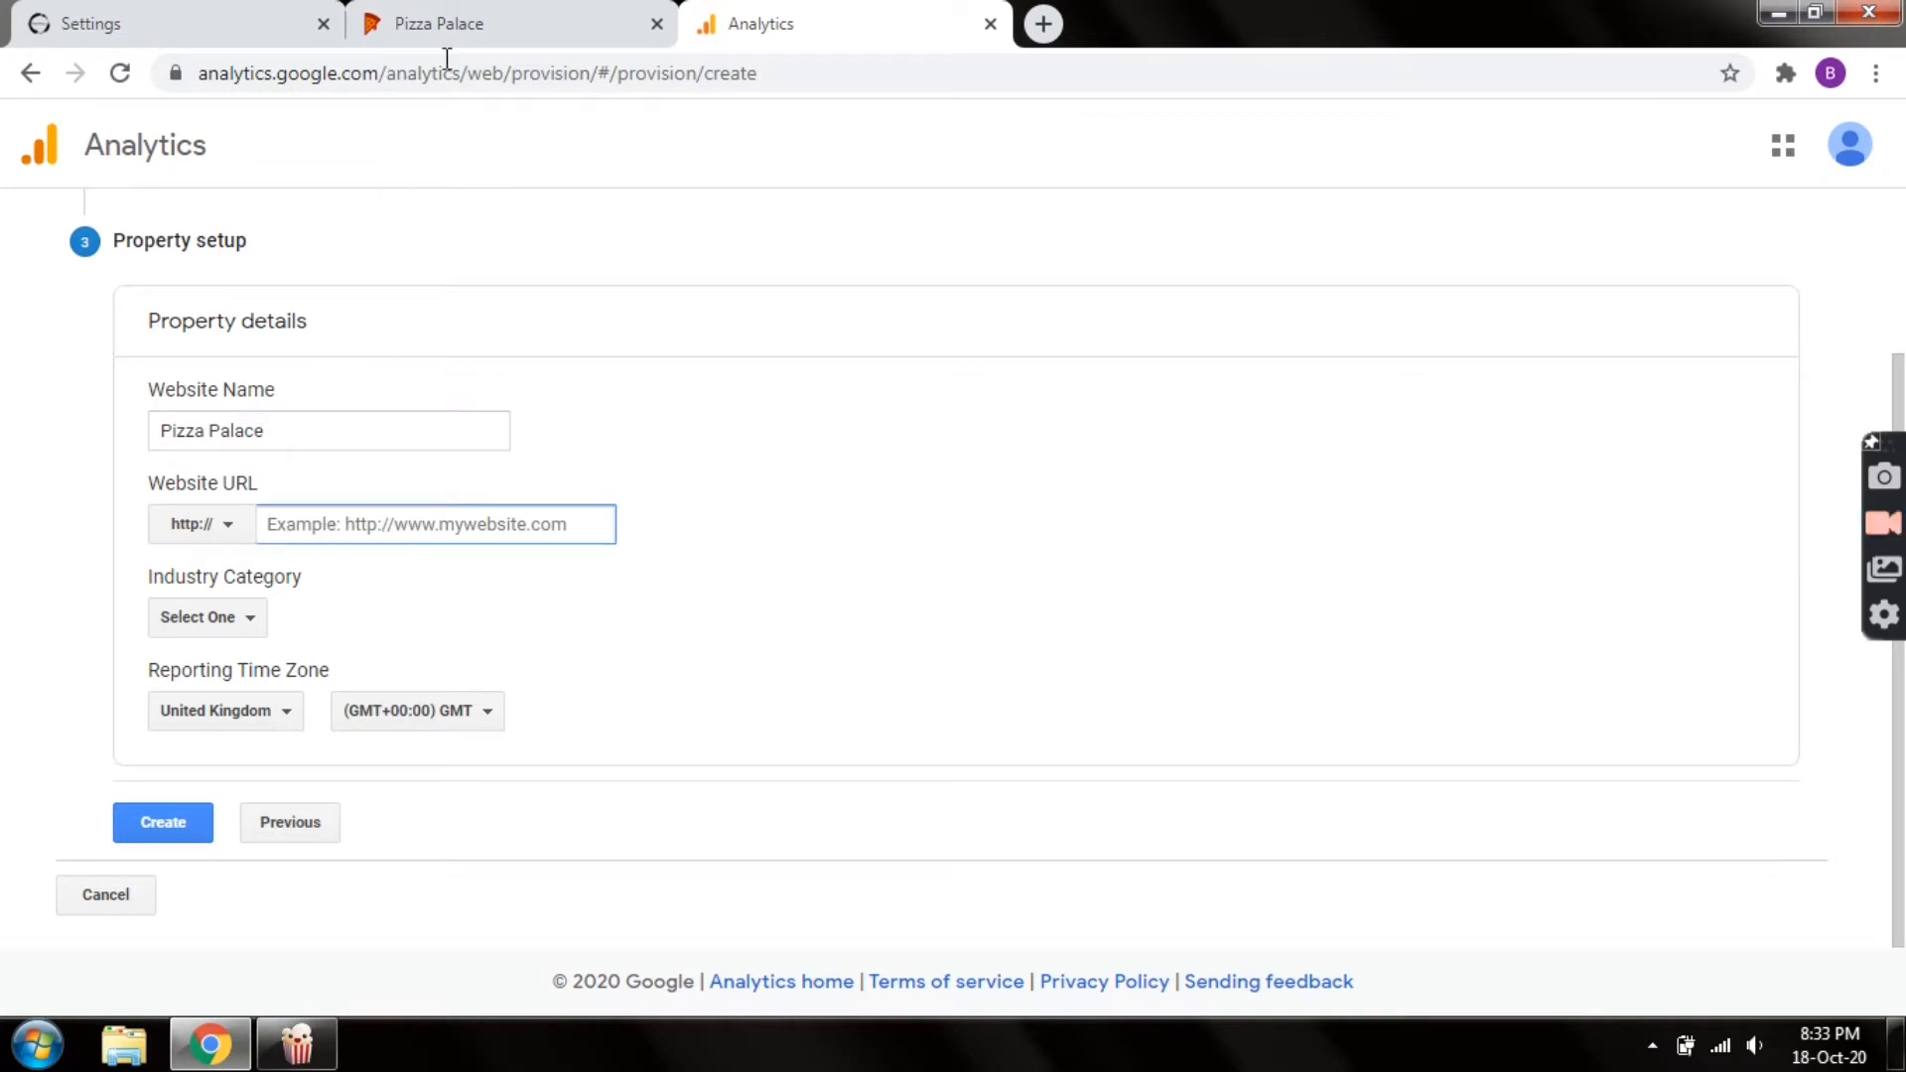
{"action": "left_click", "coordinate": [462, 28]}
{"action": "left_click", "coordinate": [375, 74]}
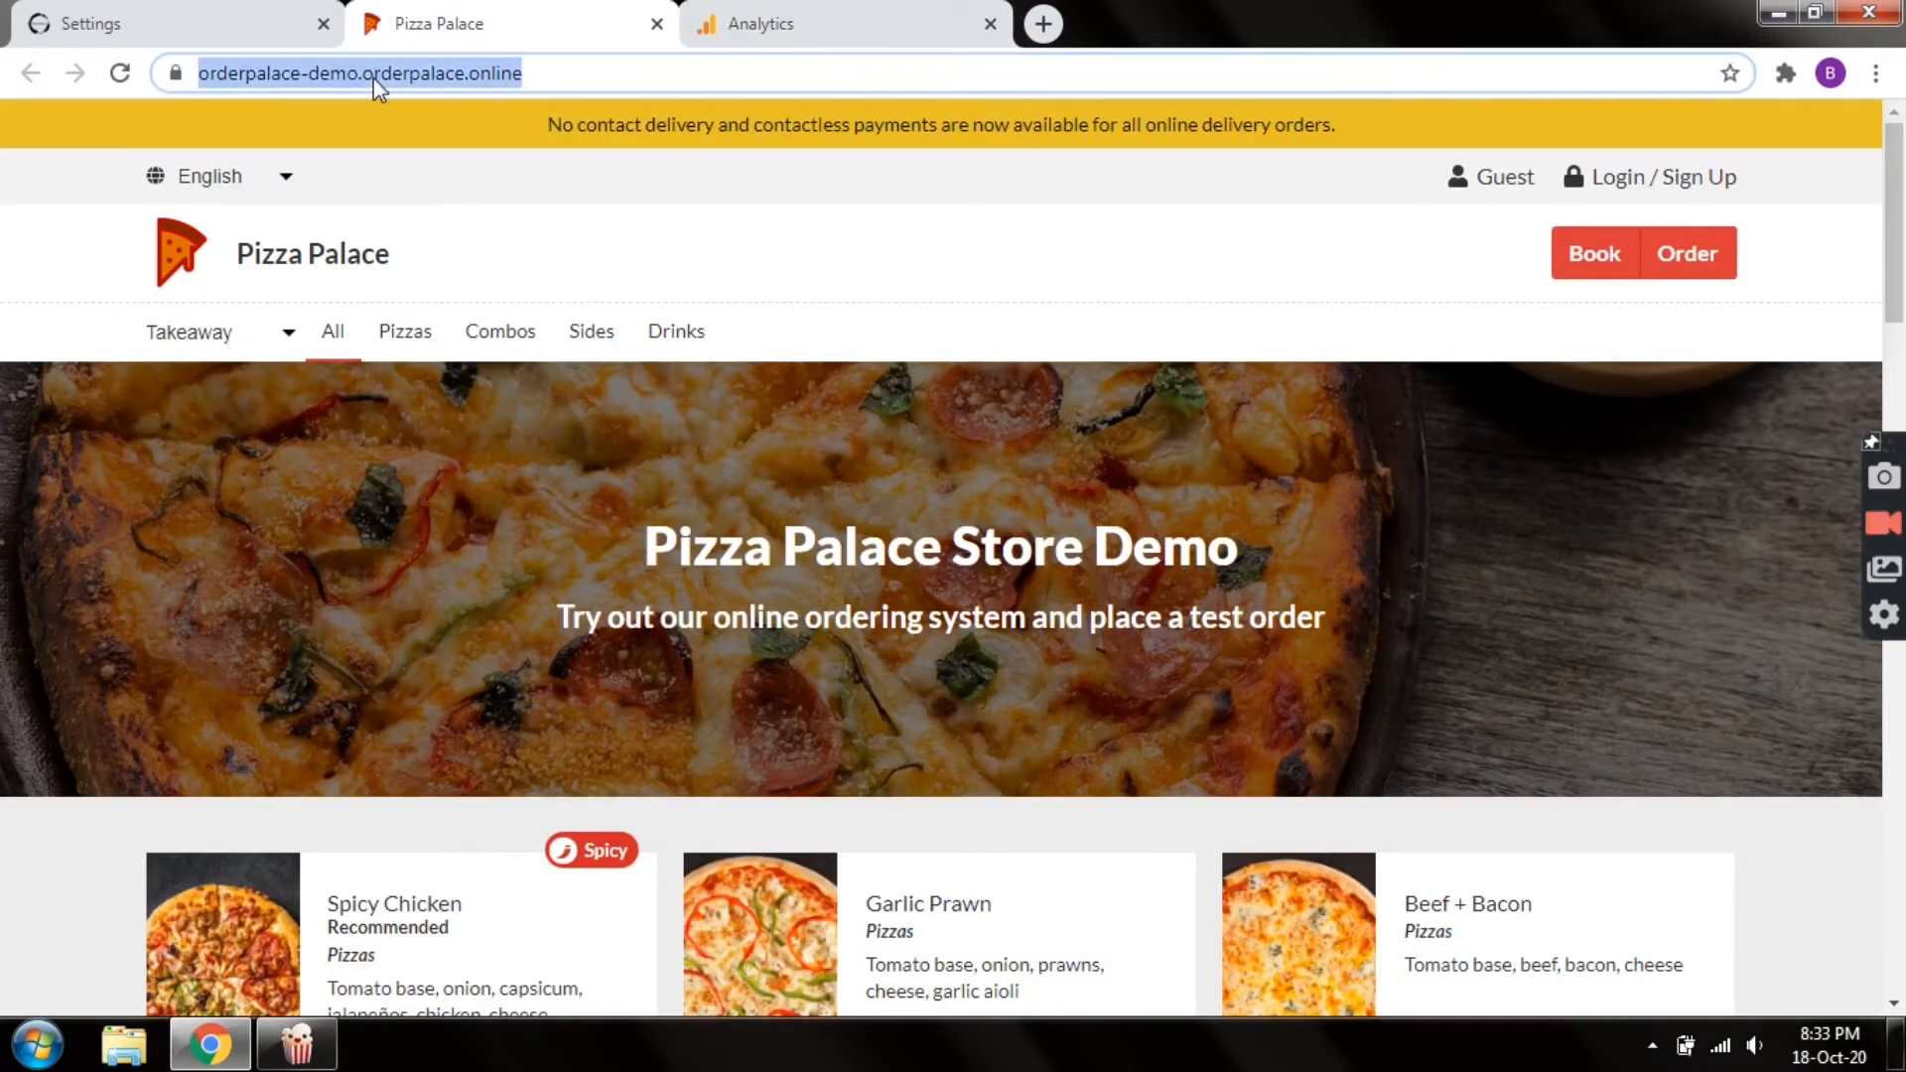
{"action": "right_click", "coordinate": [375, 84]}
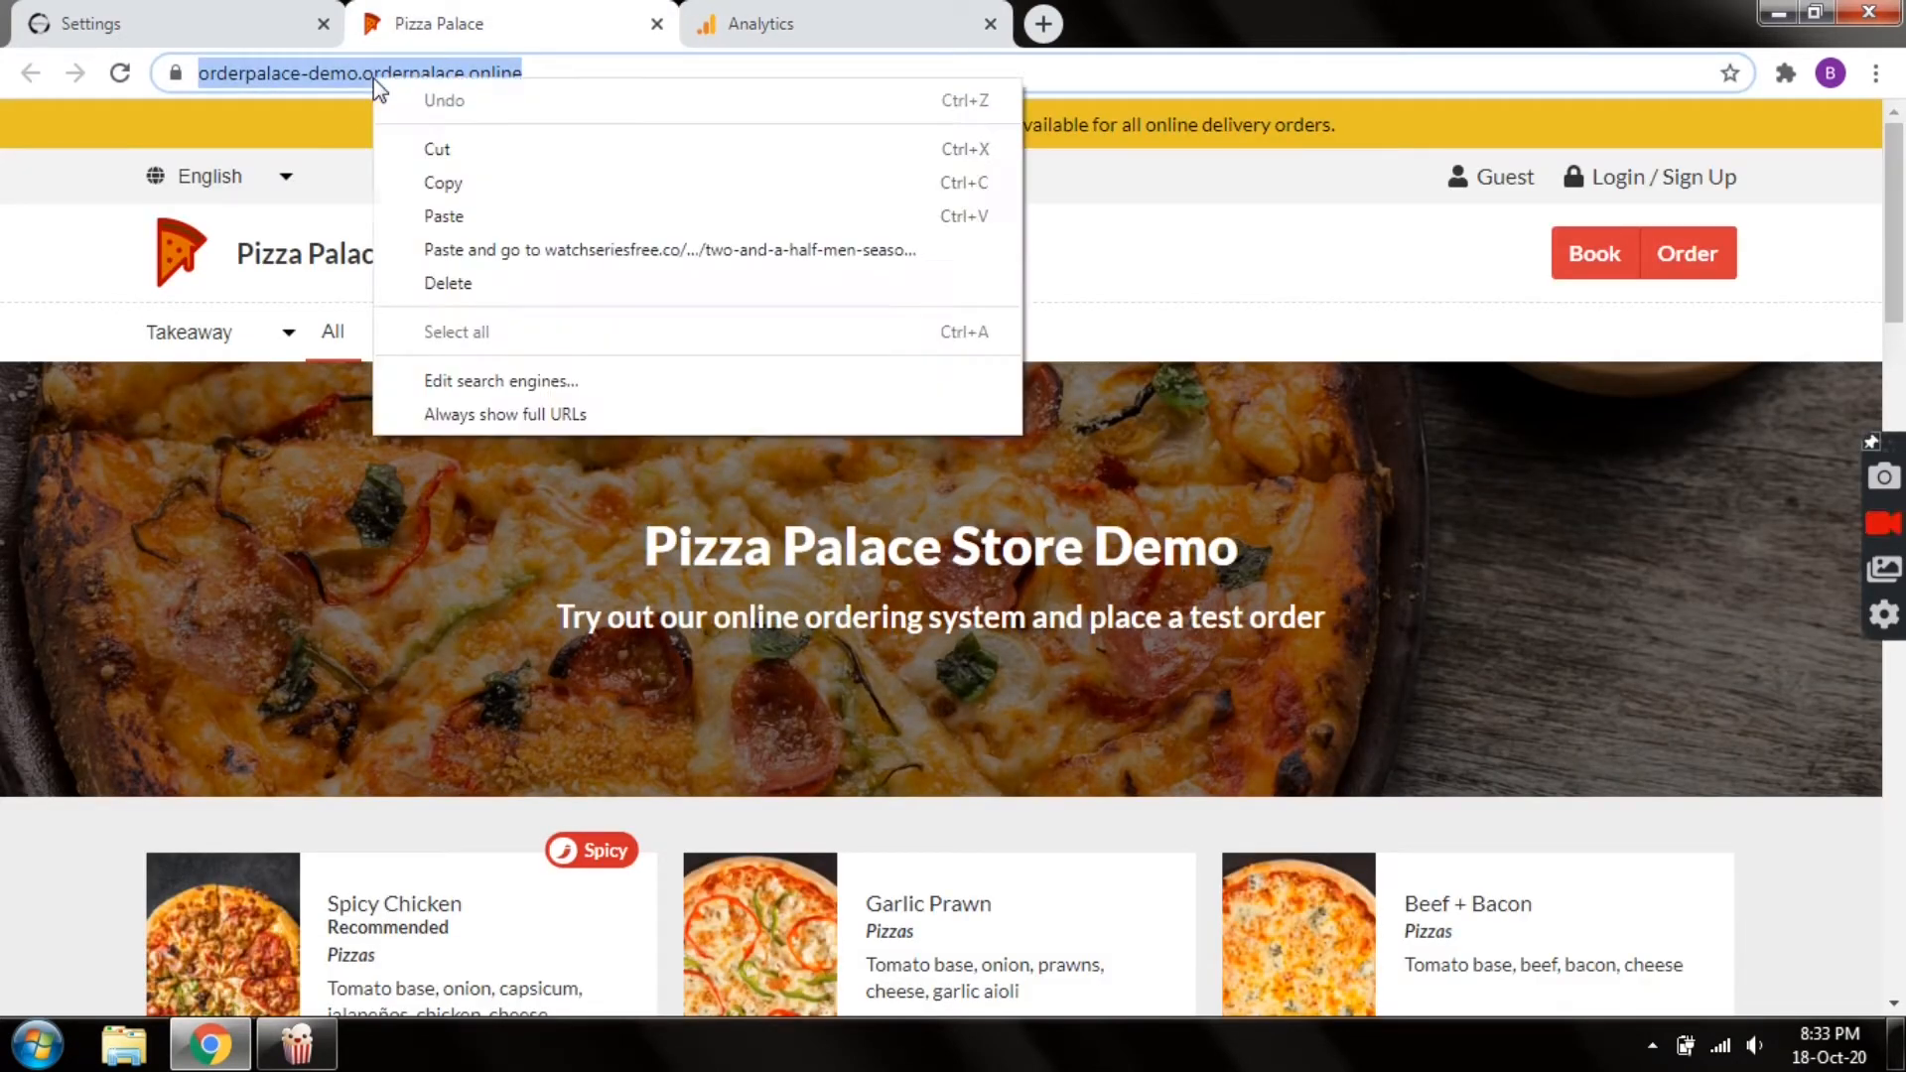
{"action": "left_click", "coordinate": [417, 182]}
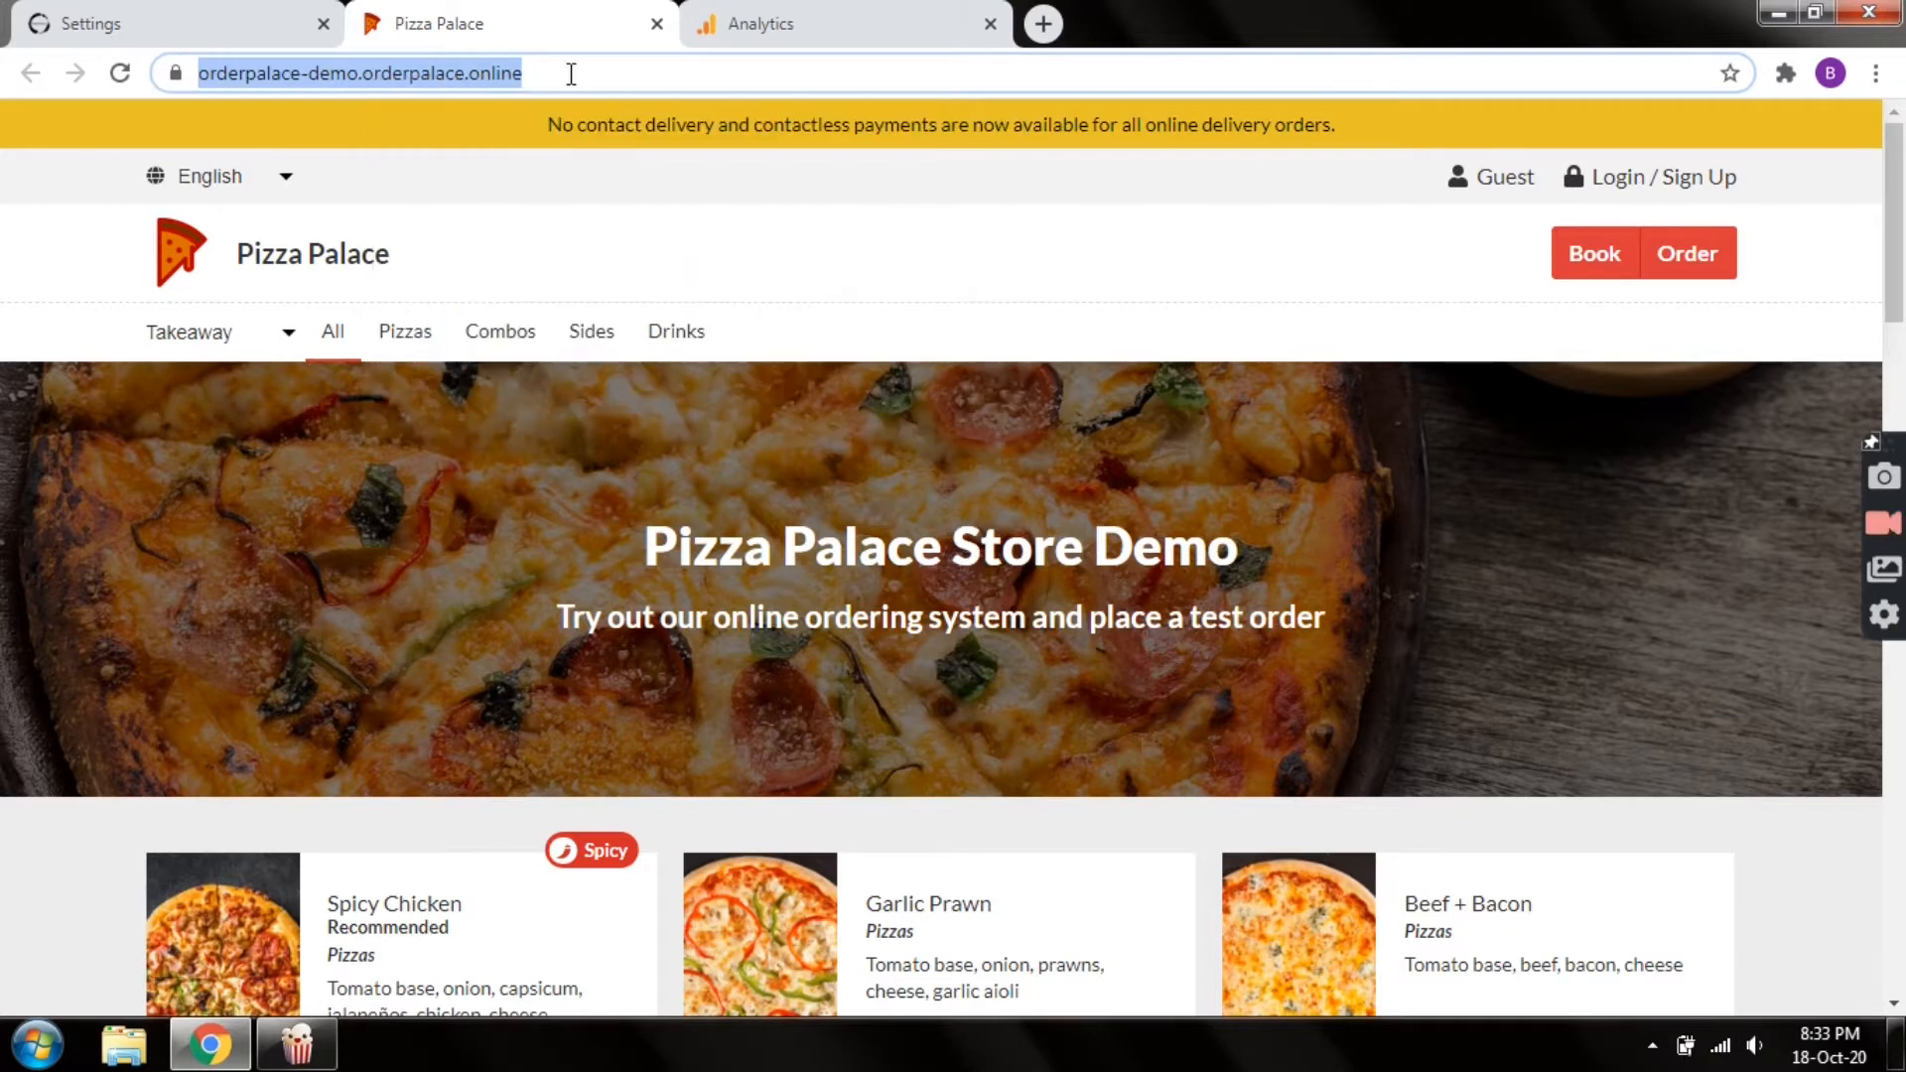
{"action": "left_click", "coordinate": [761, 12]}
{"action": "right_click", "coordinate": [401, 514]}
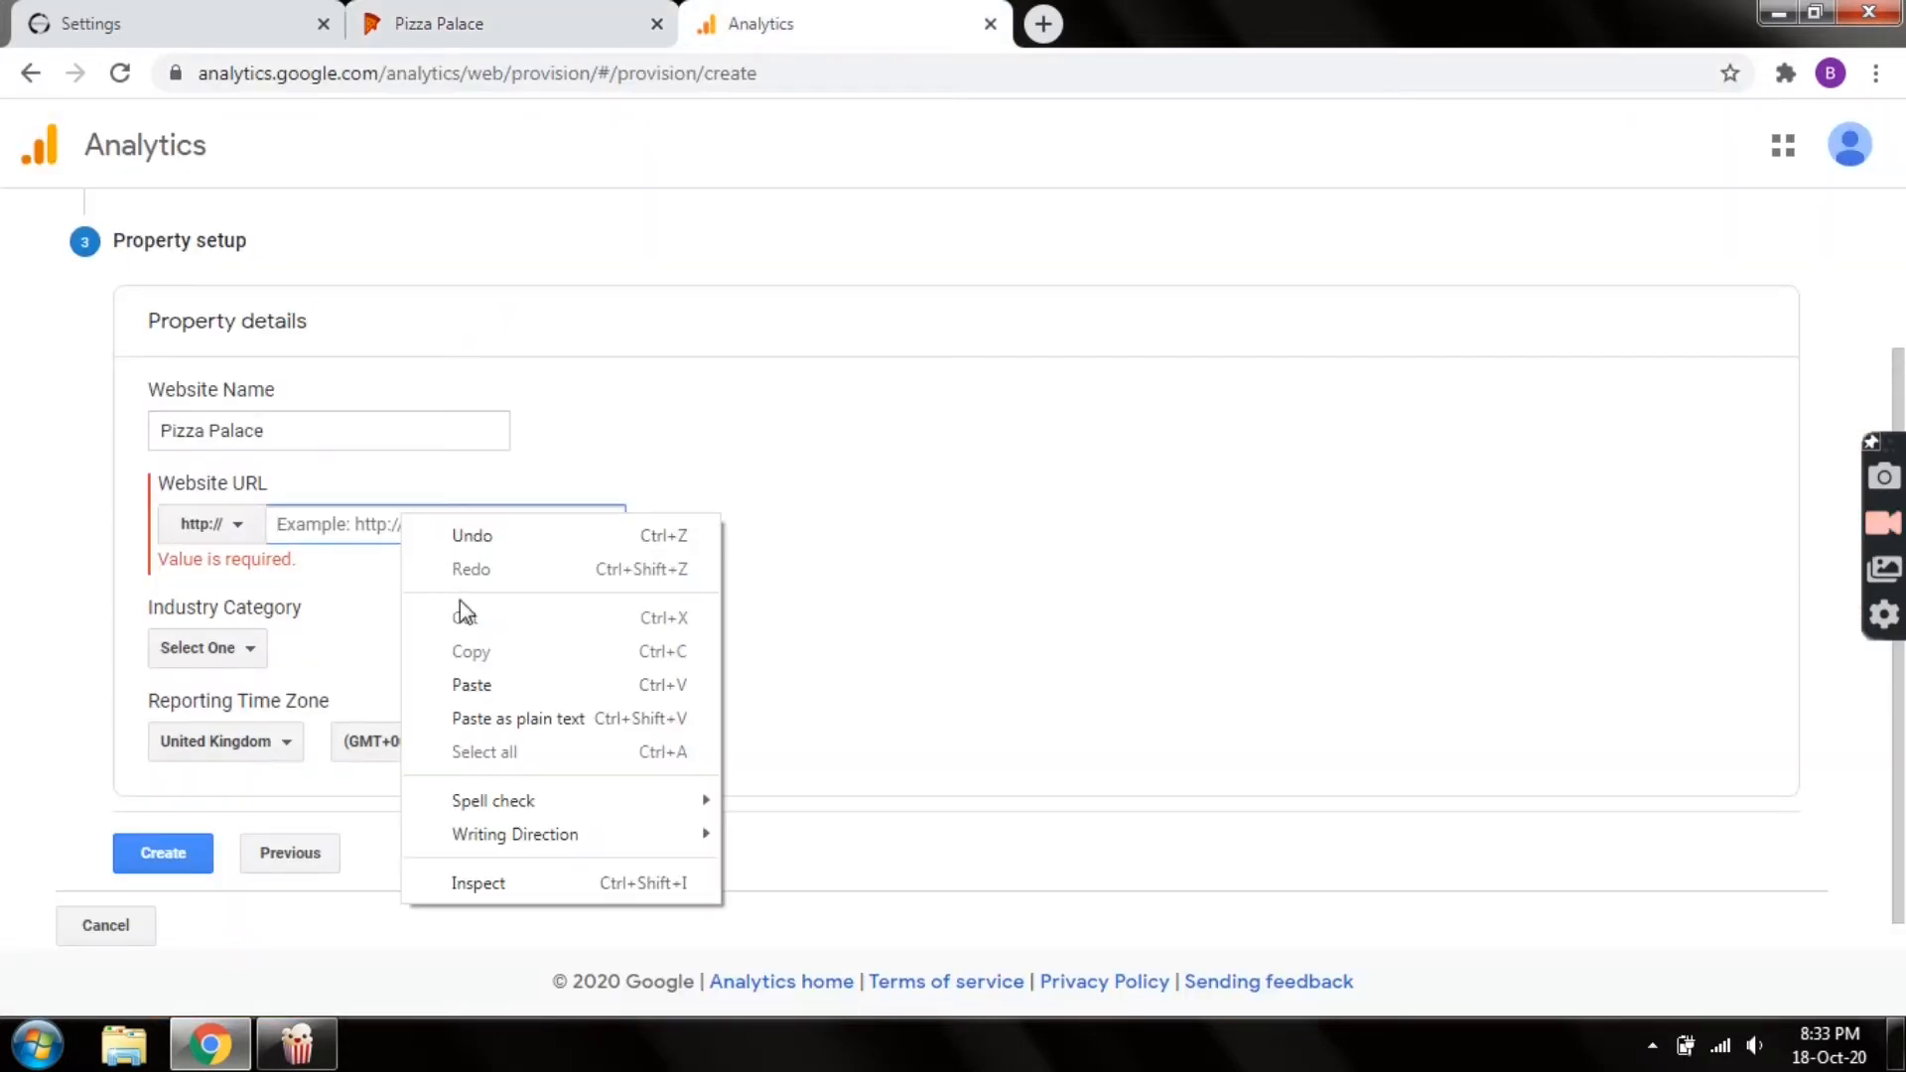
{"action": "left_click", "coordinate": [471, 685]}
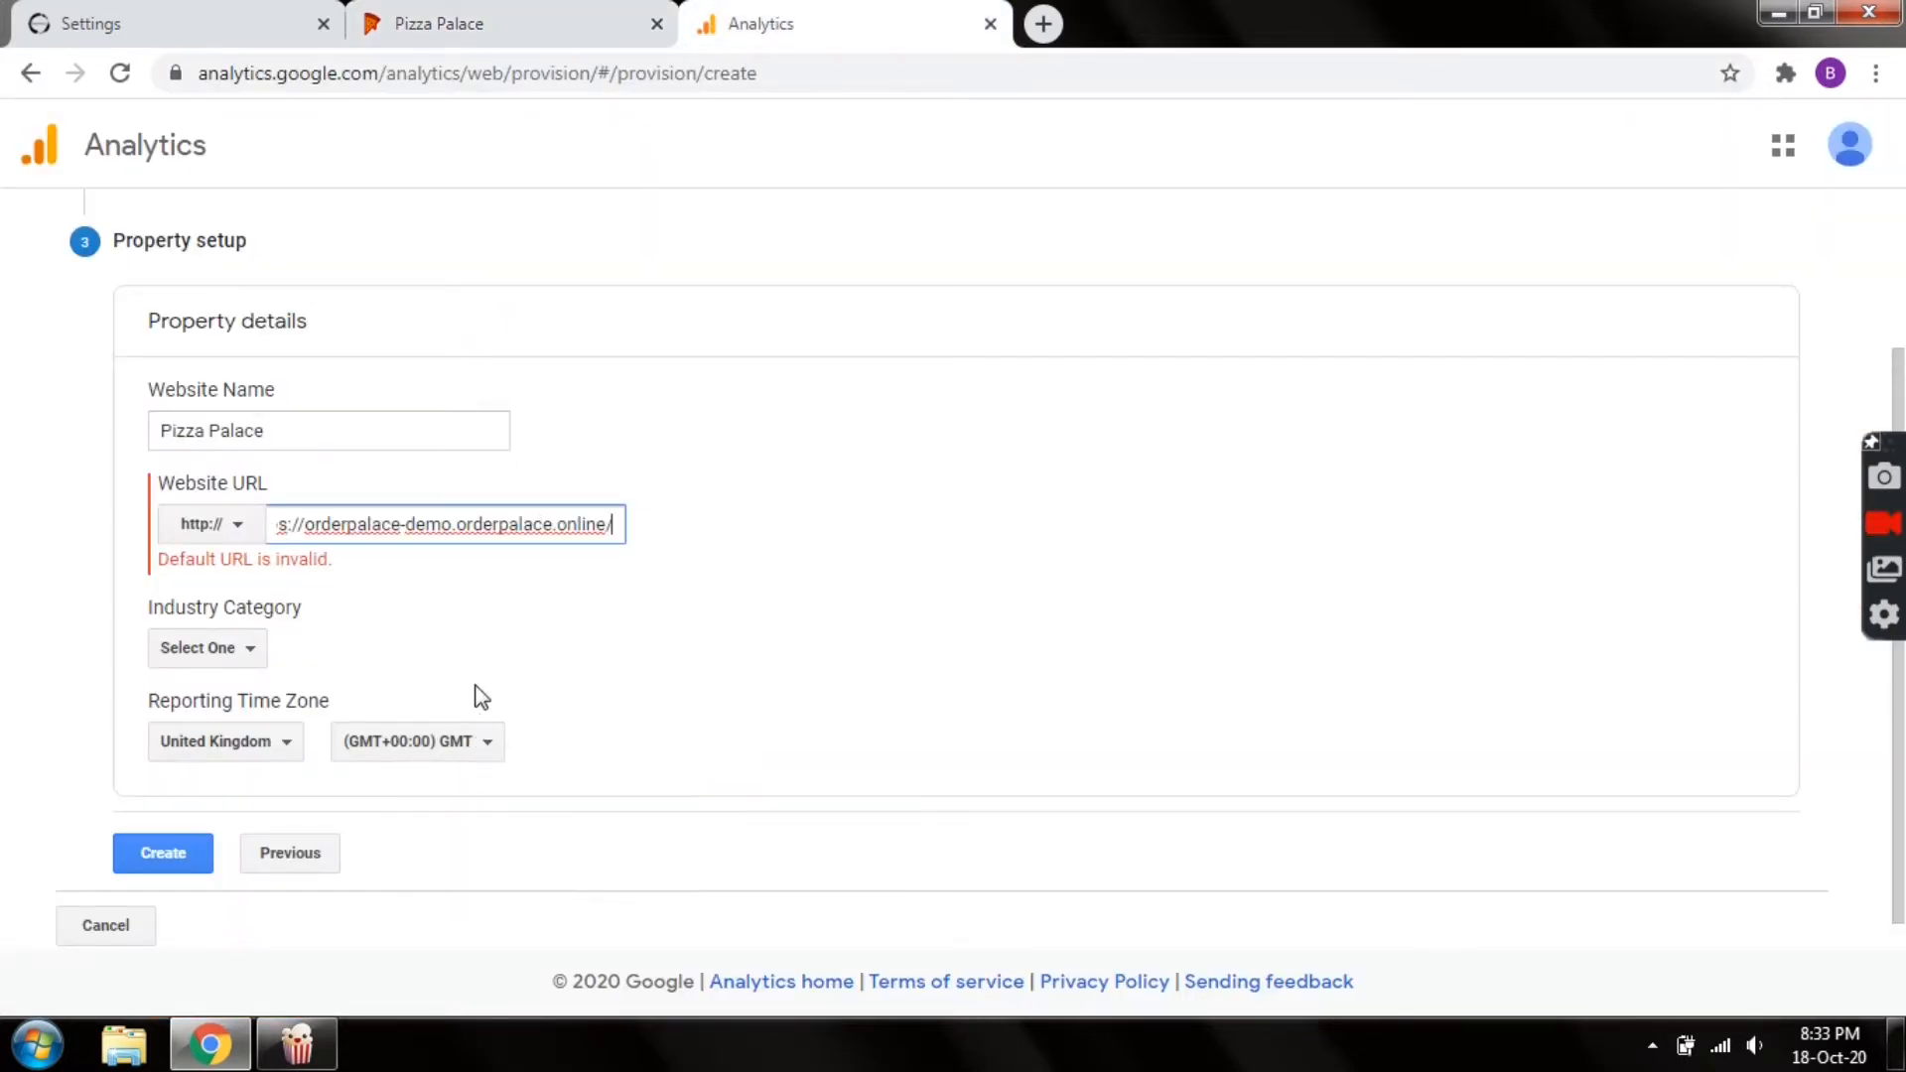
{"action": "left_click", "coordinate": [909, 488]}
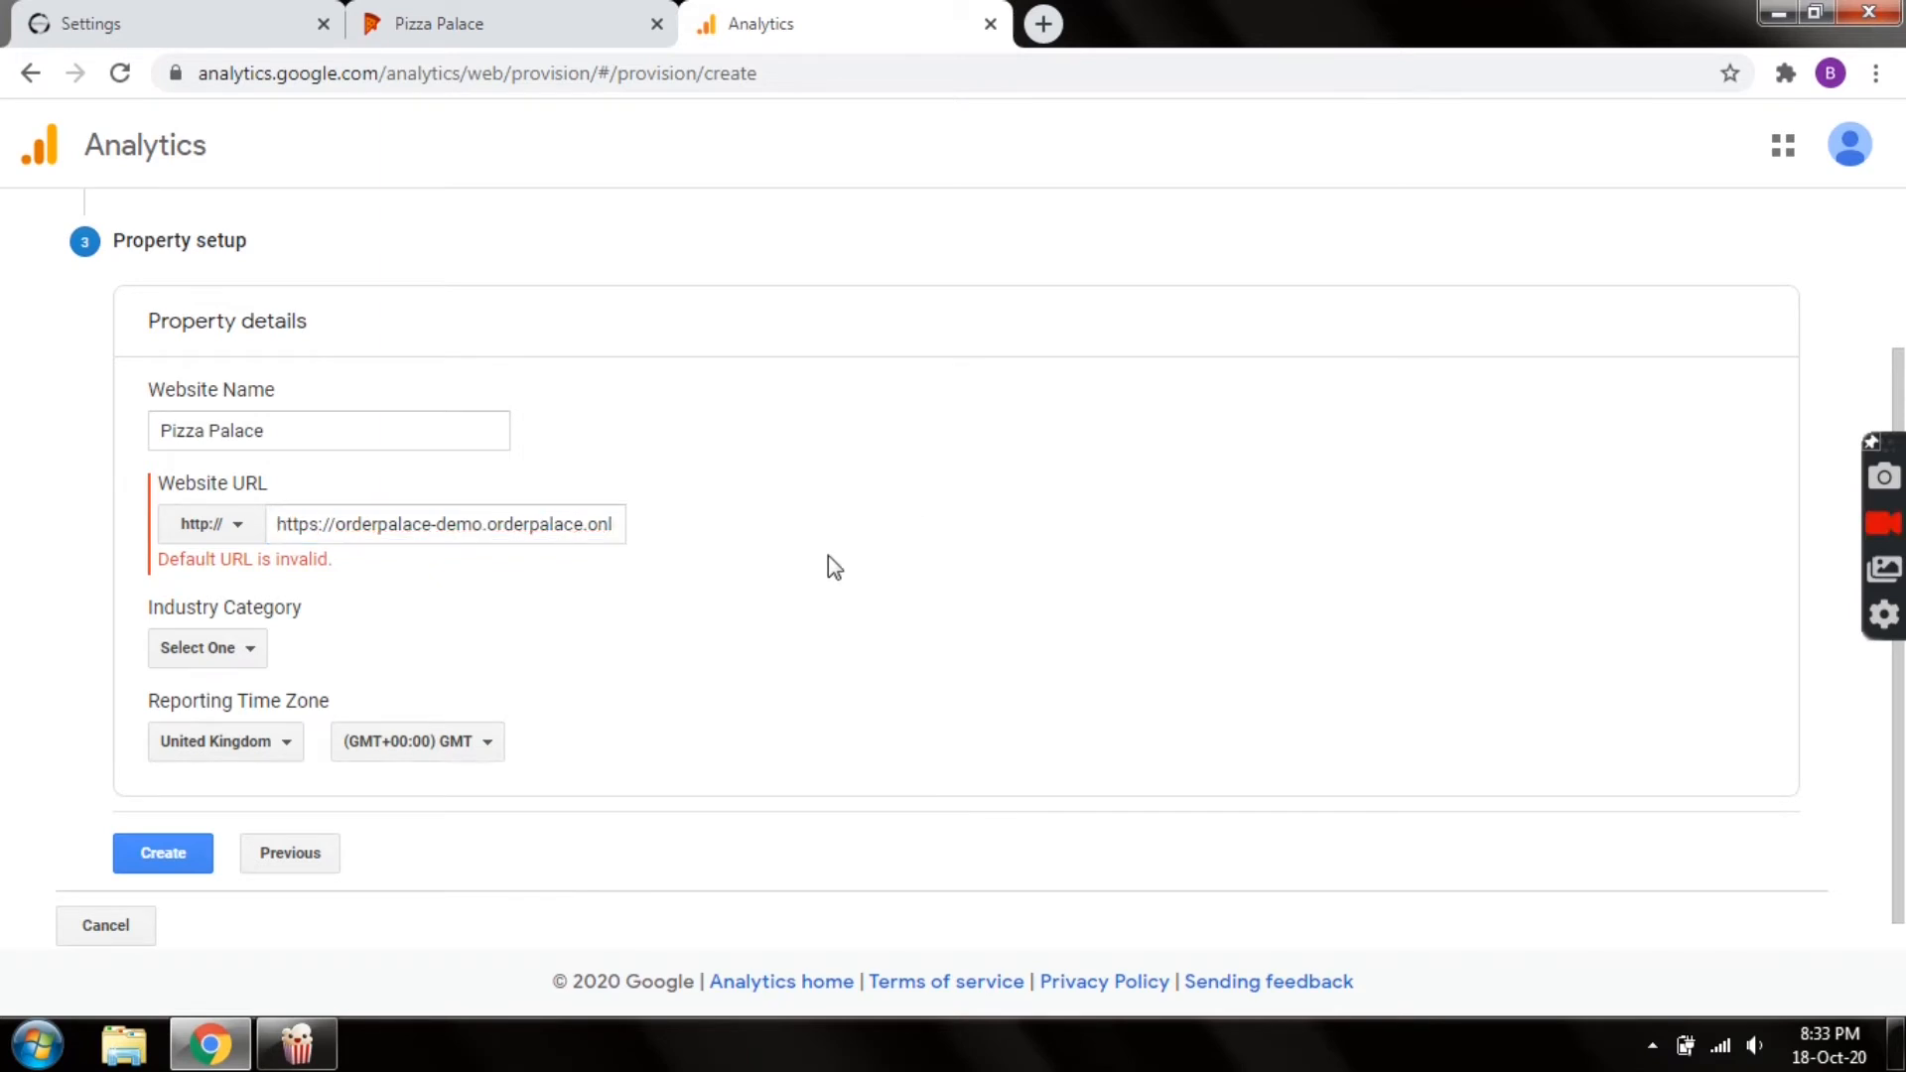
{"action": "left_click", "coordinate": [340, 525]}
{"action": "left_click_drag", "start_coordinate": [339, 525], "coordinate": [255, 540]}
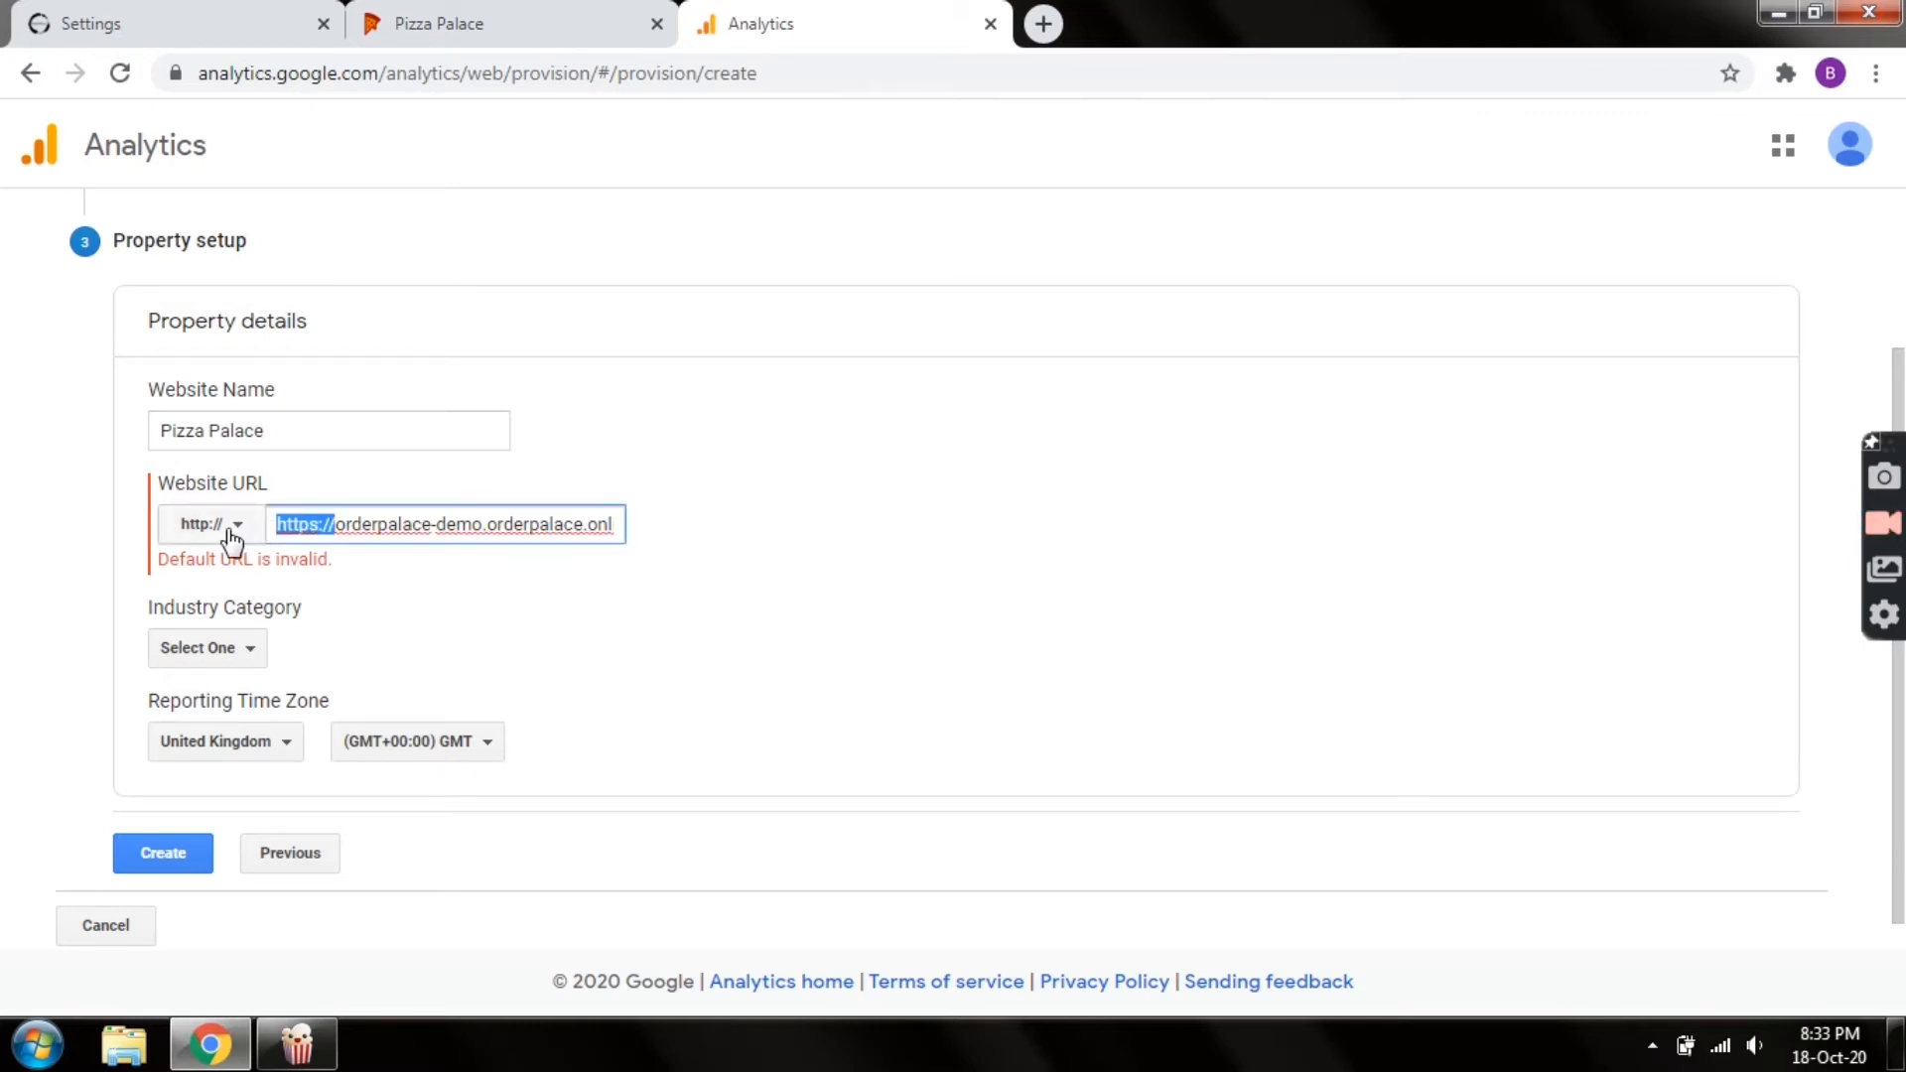
{"action": "key", "text": "BackSpace"}
{"action": "left_click", "coordinate": [883, 575]}
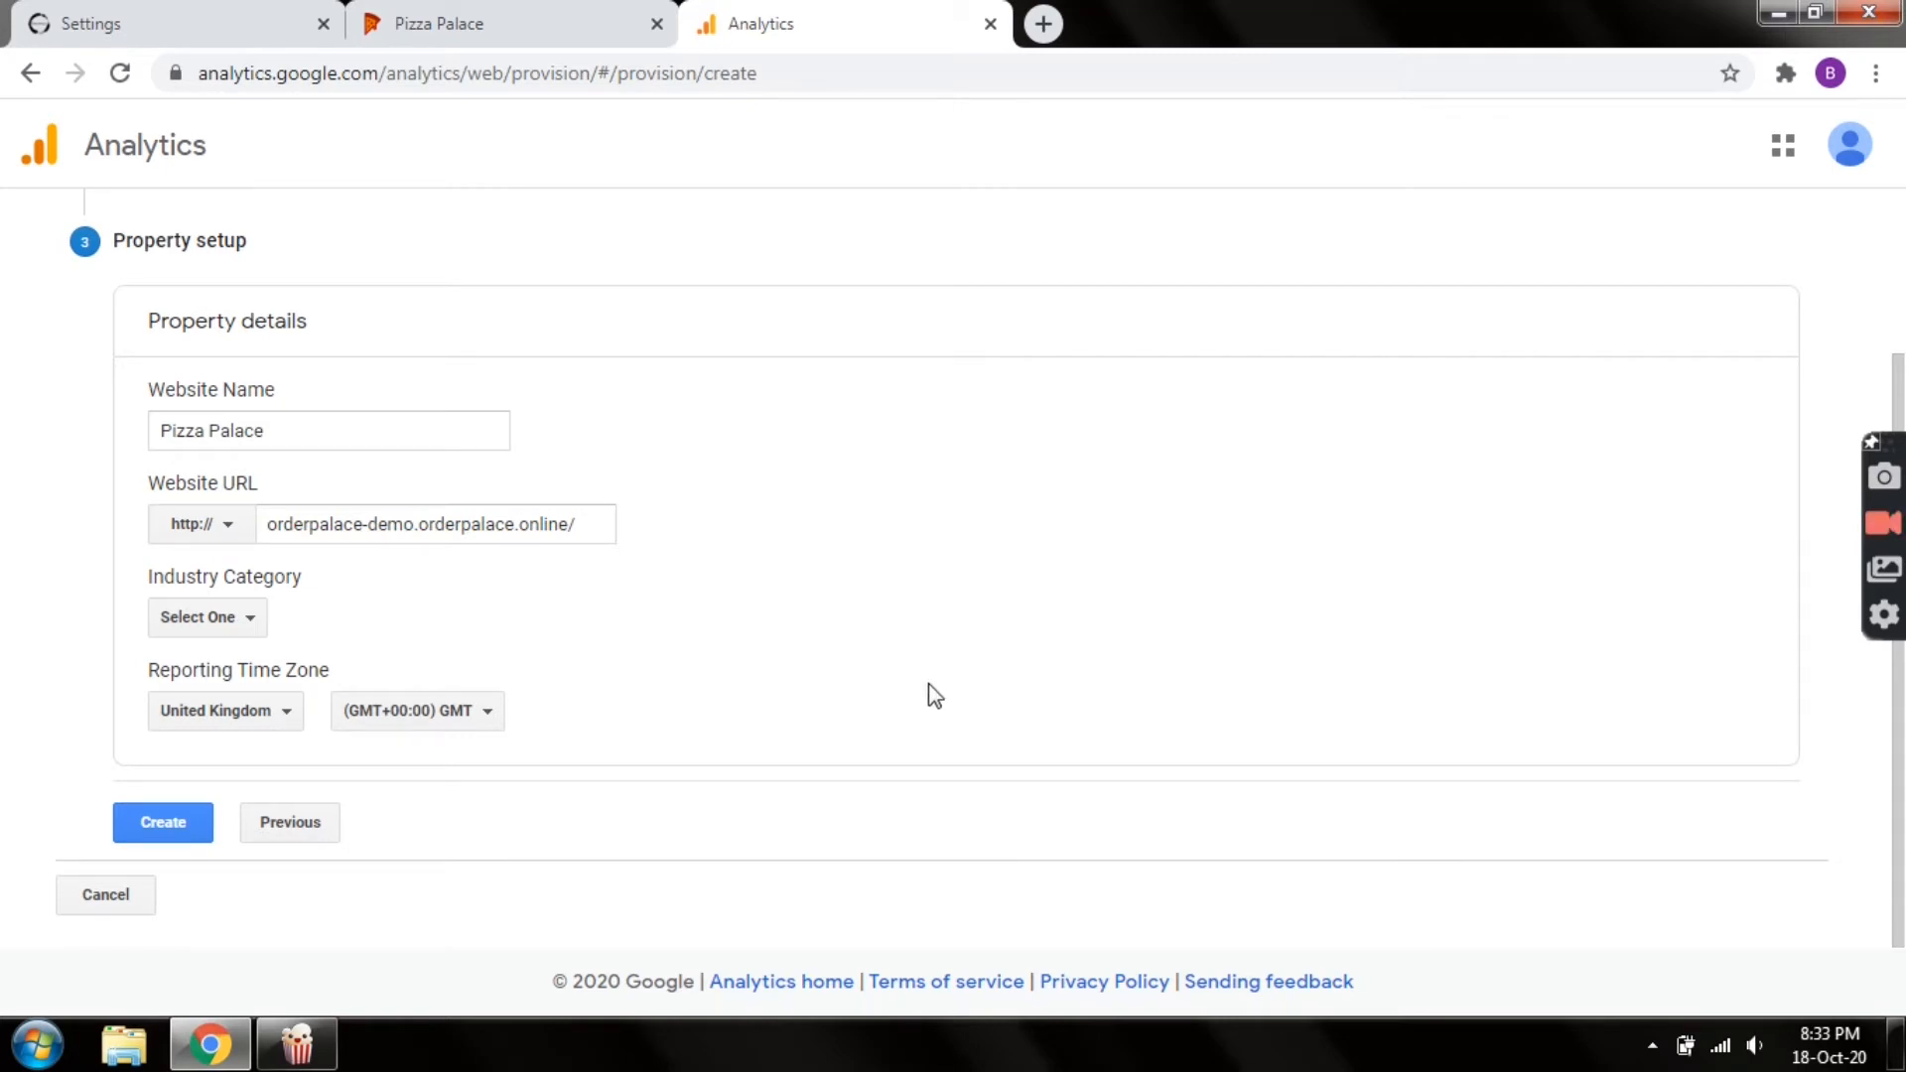
Set the property's industry category to Food and Drink
{"action": "left_click", "coordinate": [244, 617]}
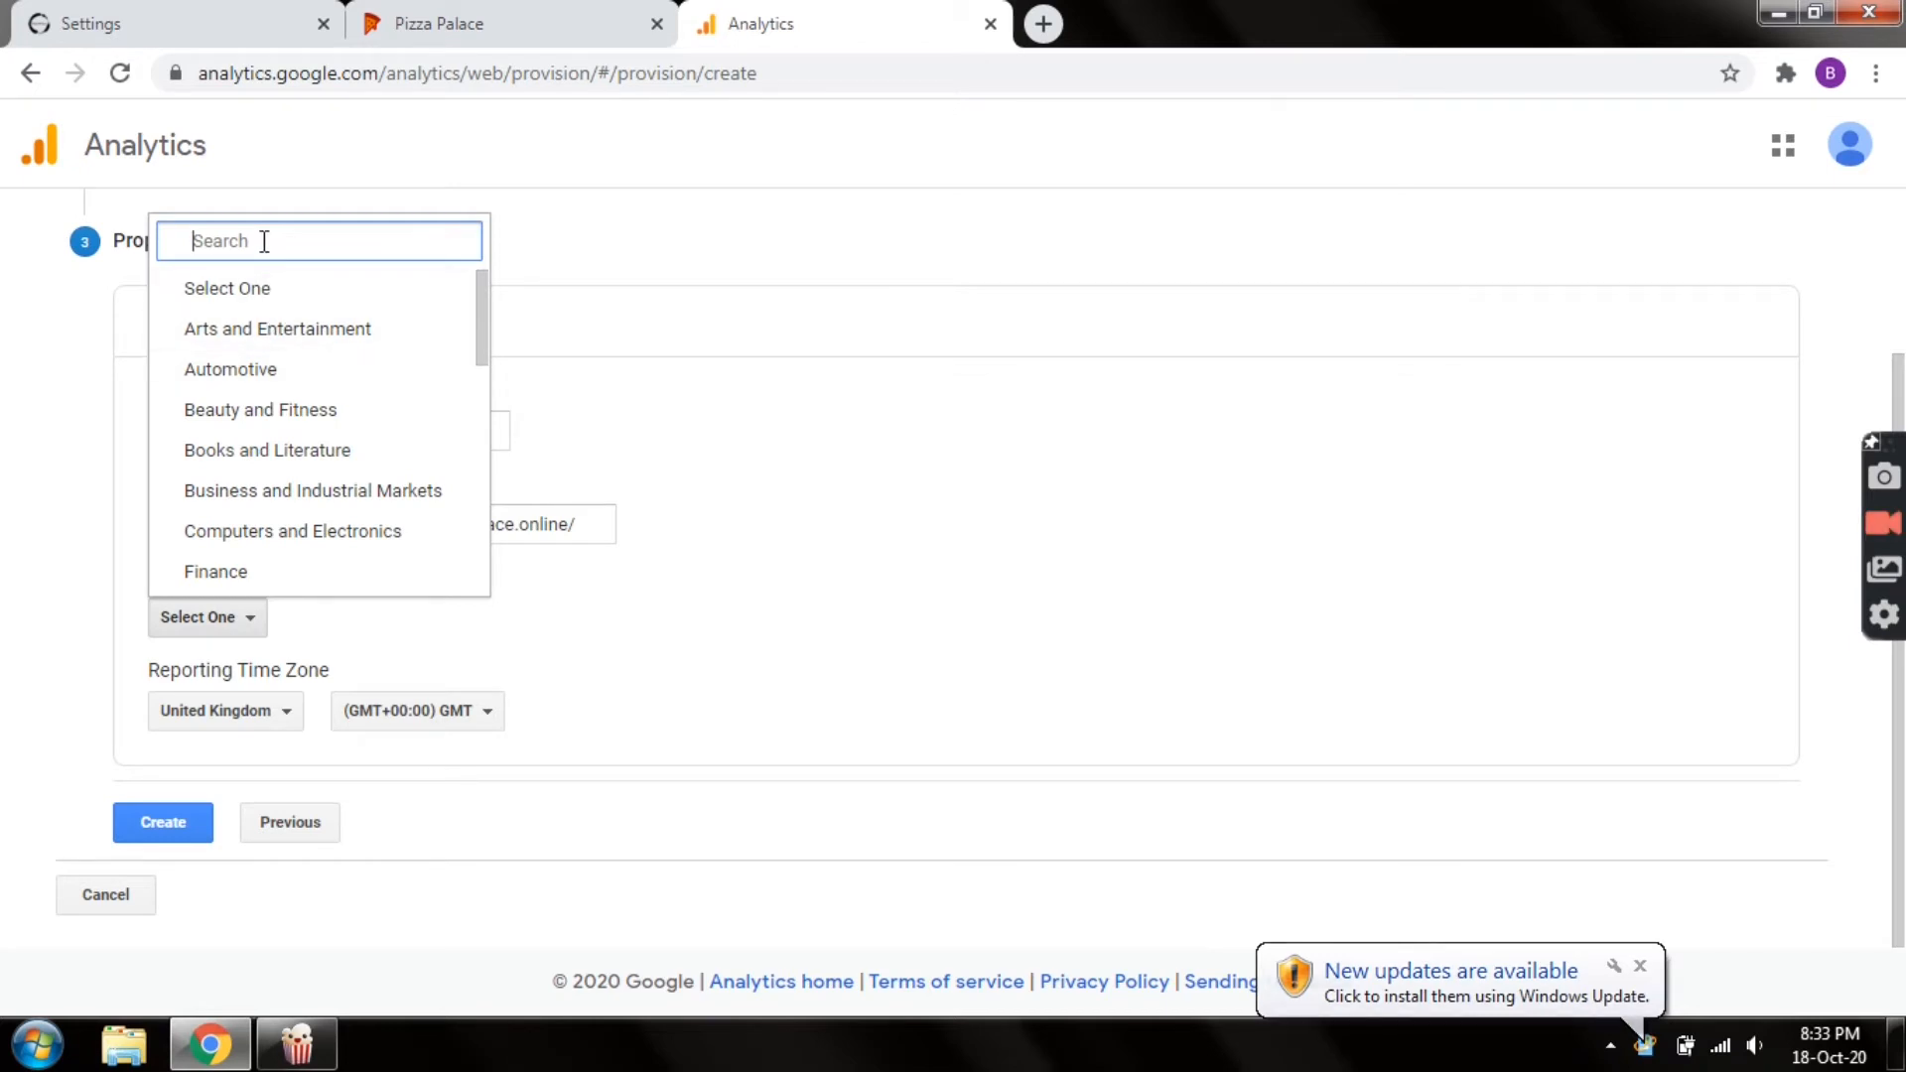
{"action": "type", "text": "food"}
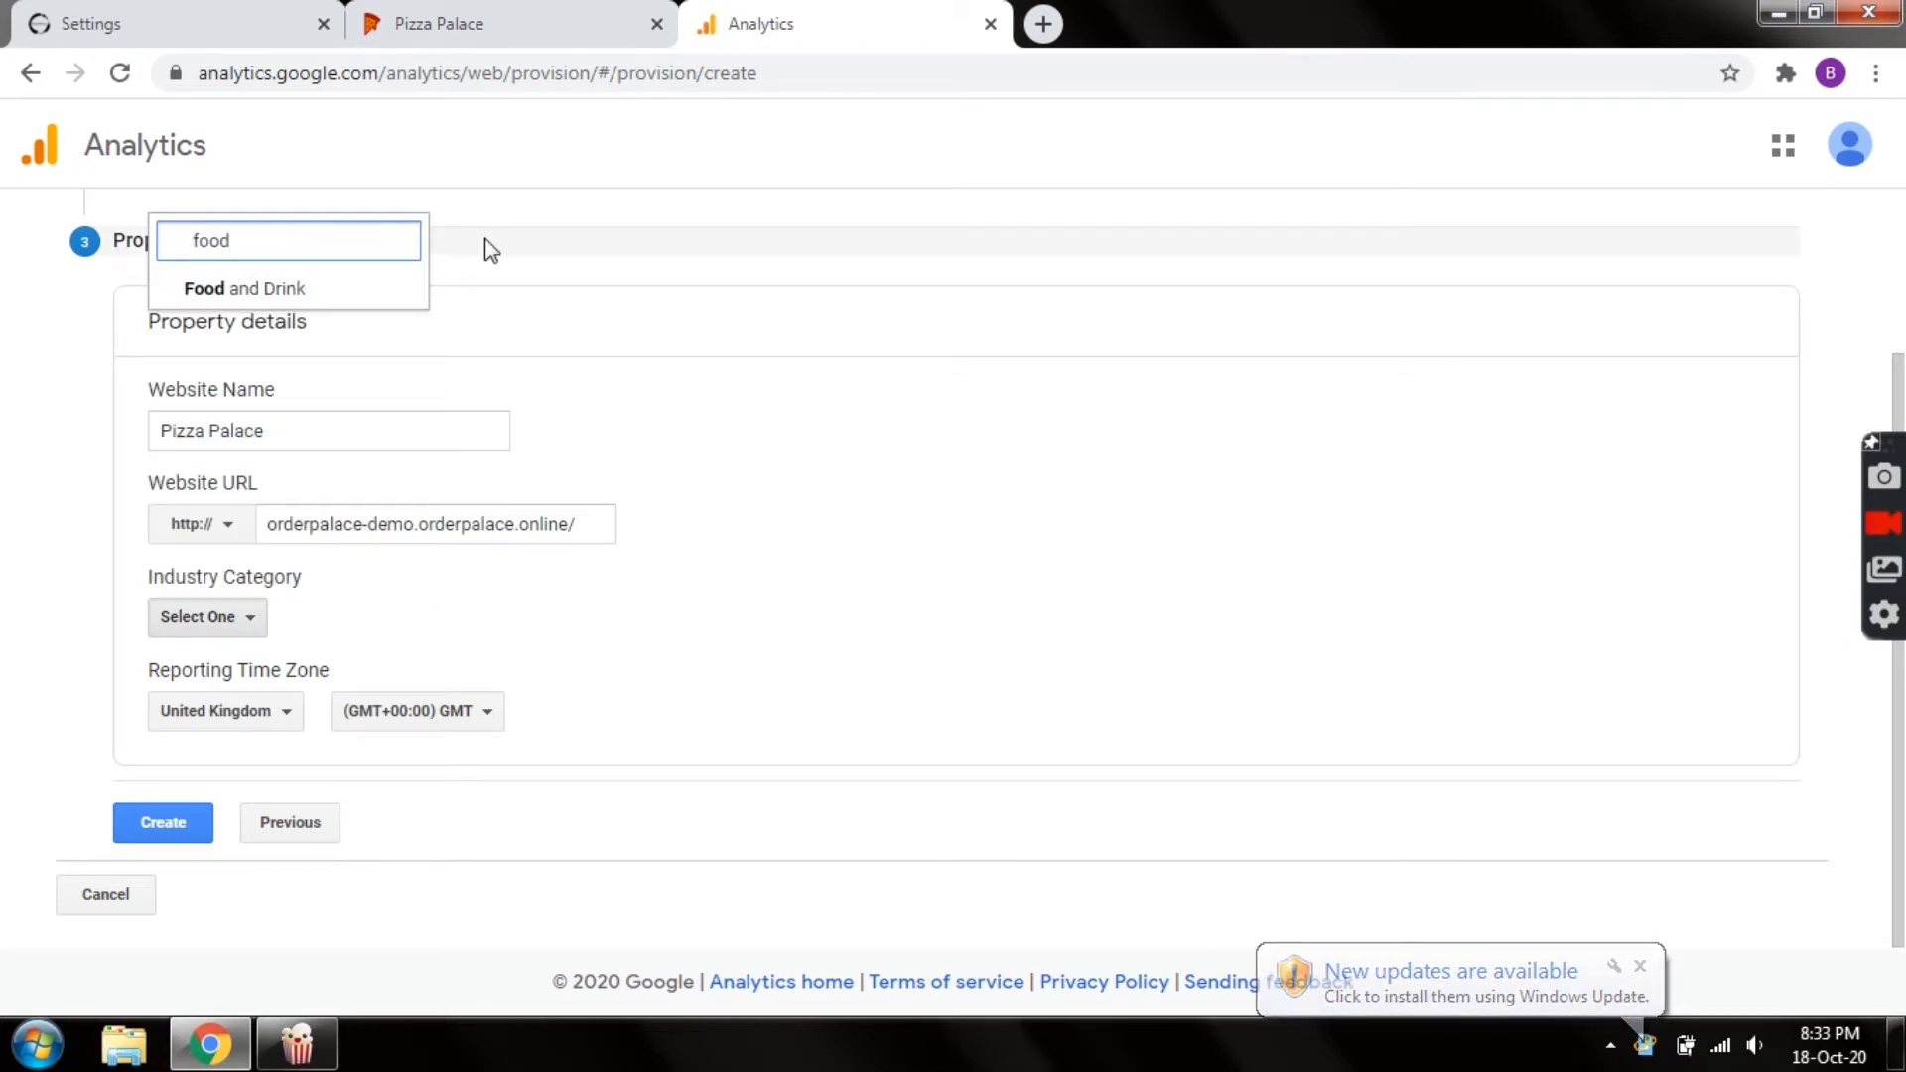
{"action": "left_click", "coordinate": [270, 295]}
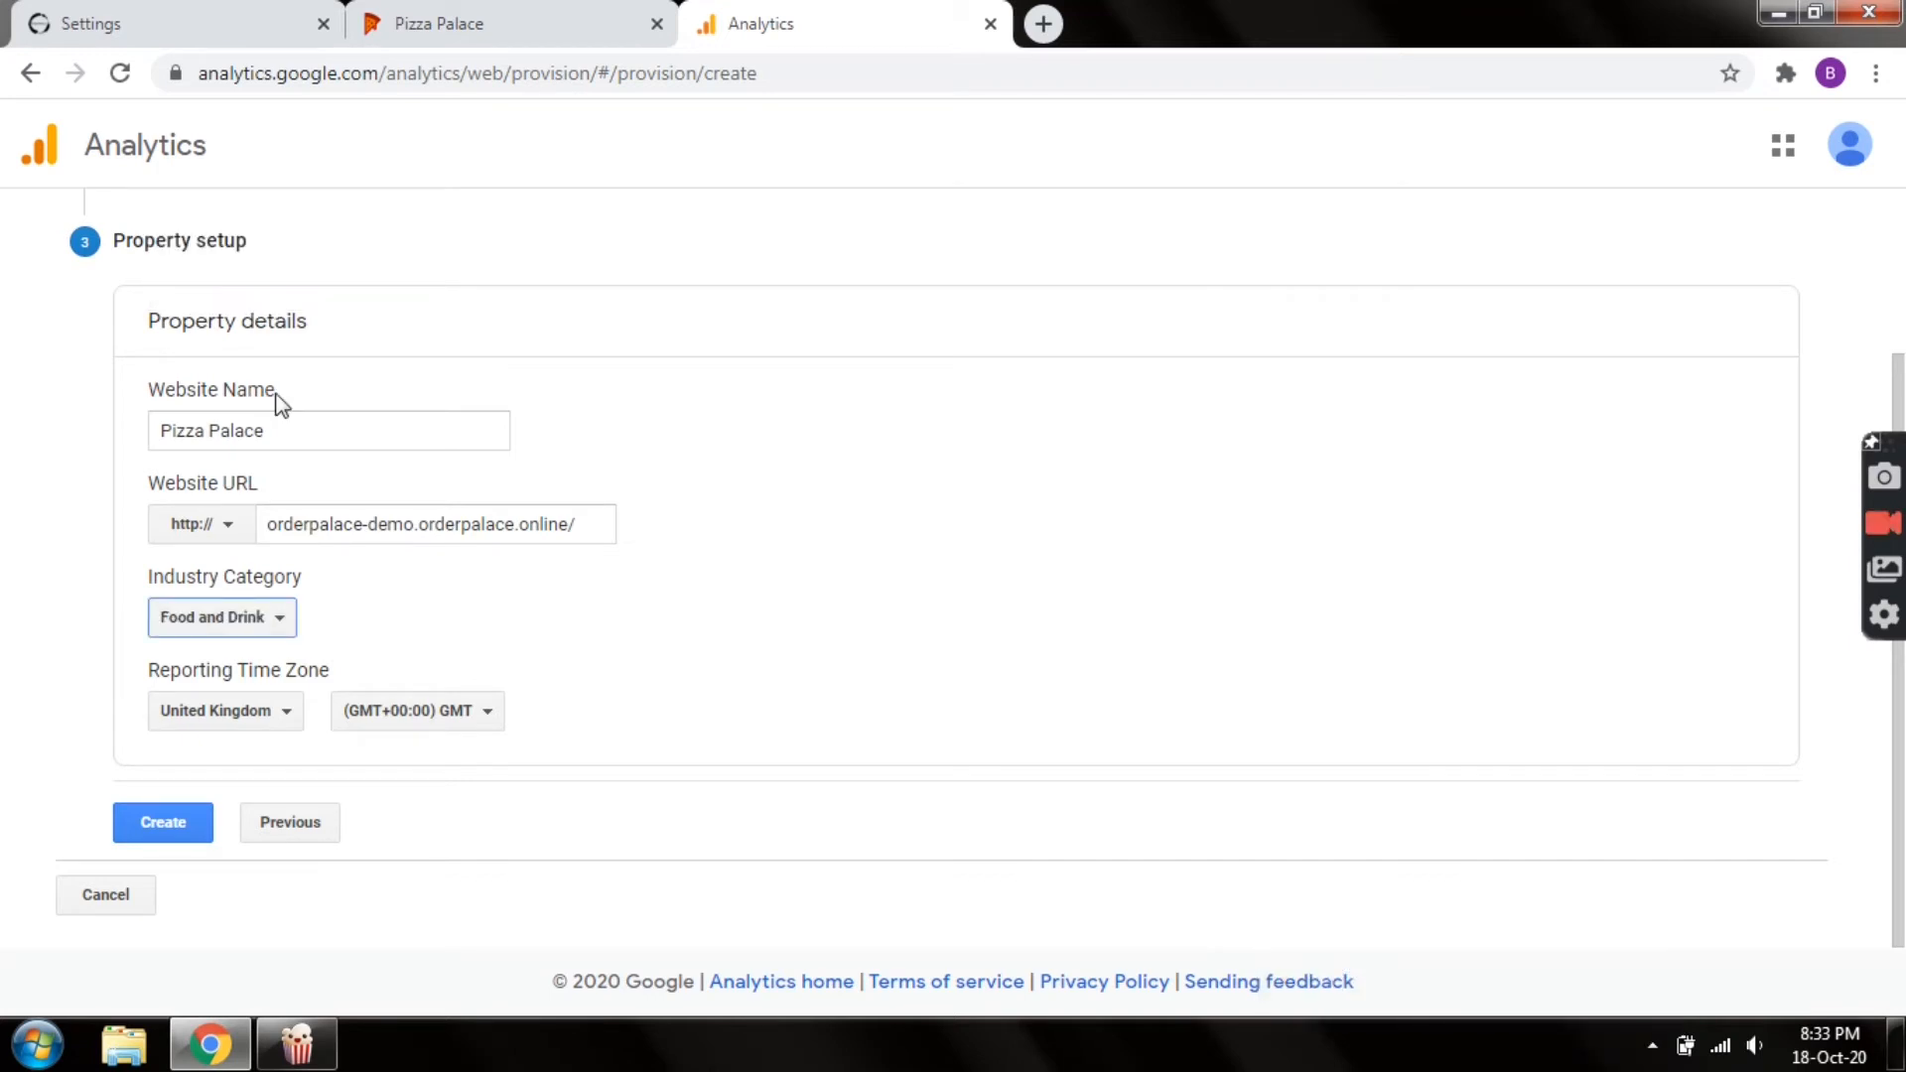
Set the property's reporting time zone to Australia, (GMT+11:00) Melbourne Time
{"action": "left_click", "coordinate": [238, 731]}
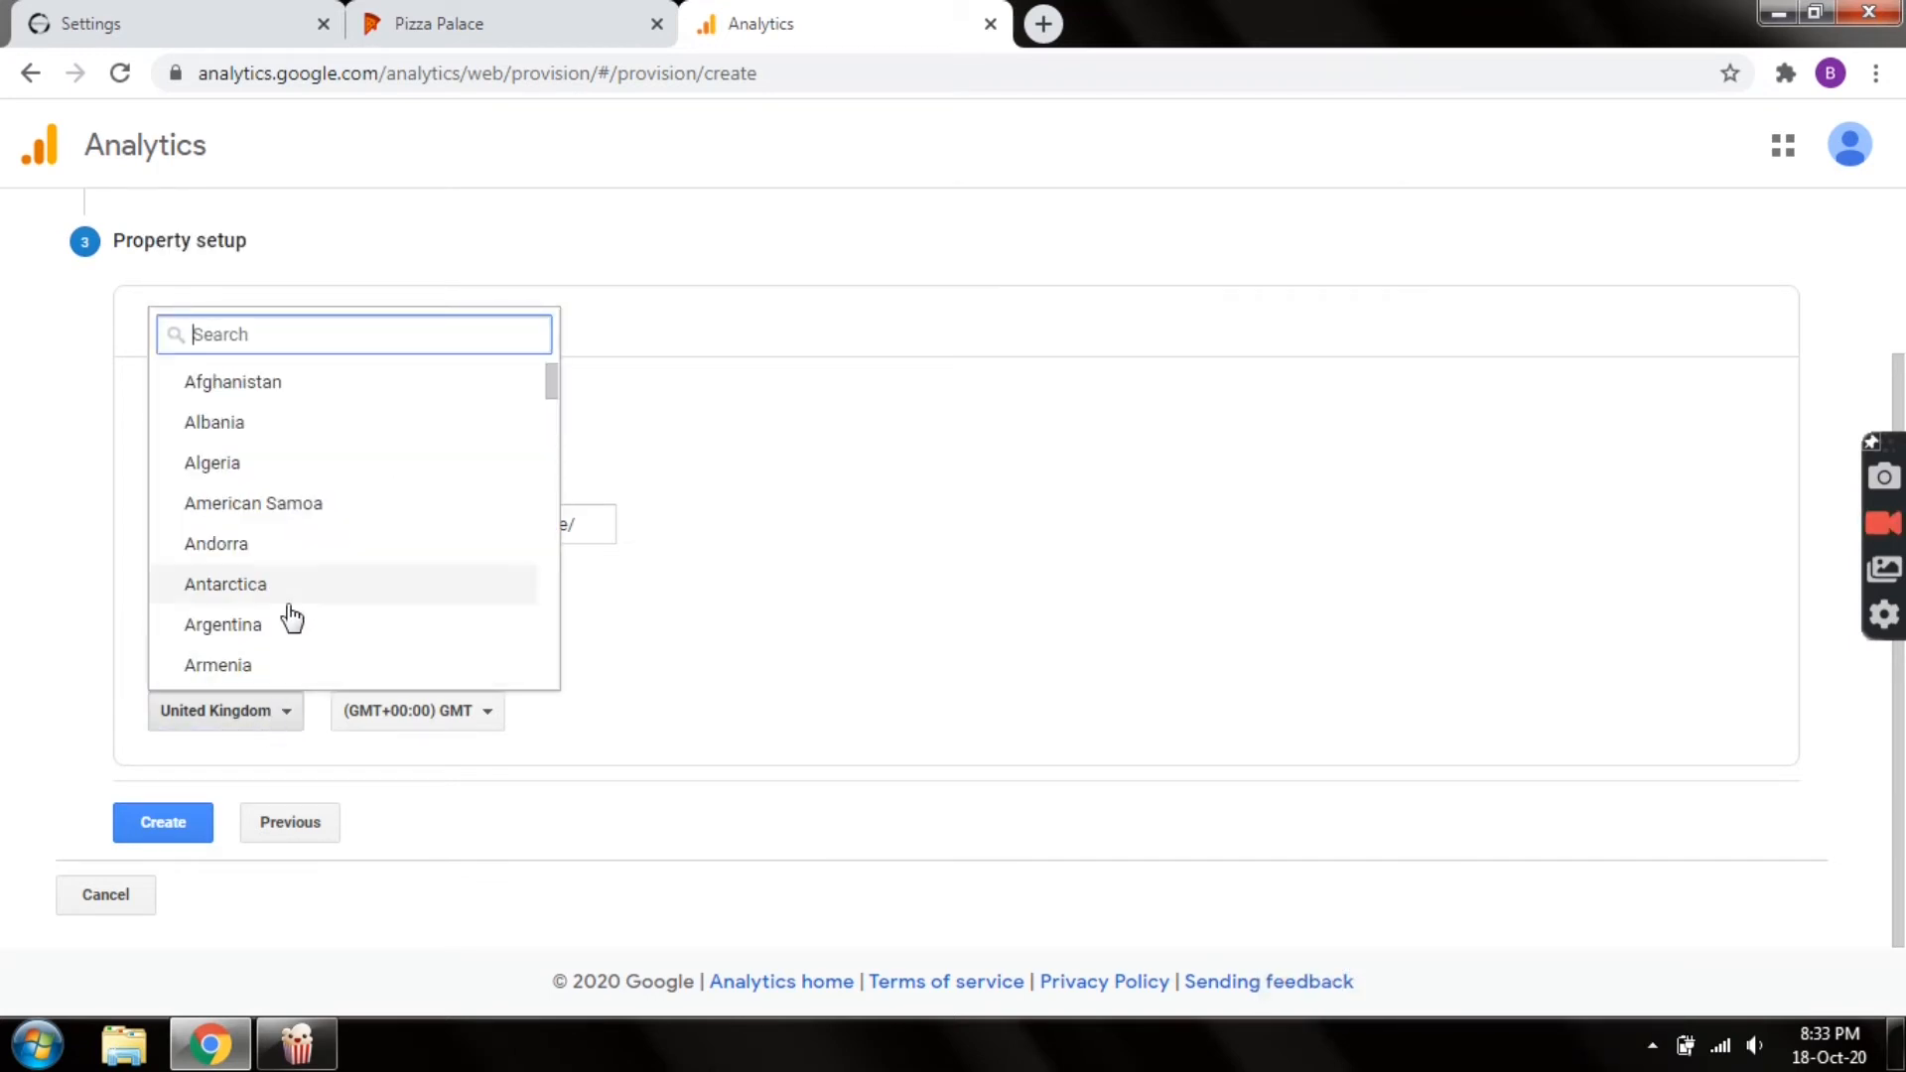
{"action": "scroll", "coordinate": [256, 621], "scroll_direction": "down", "scroll_amount": 1}
{"action": "left_click", "coordinate": [247, 575]}
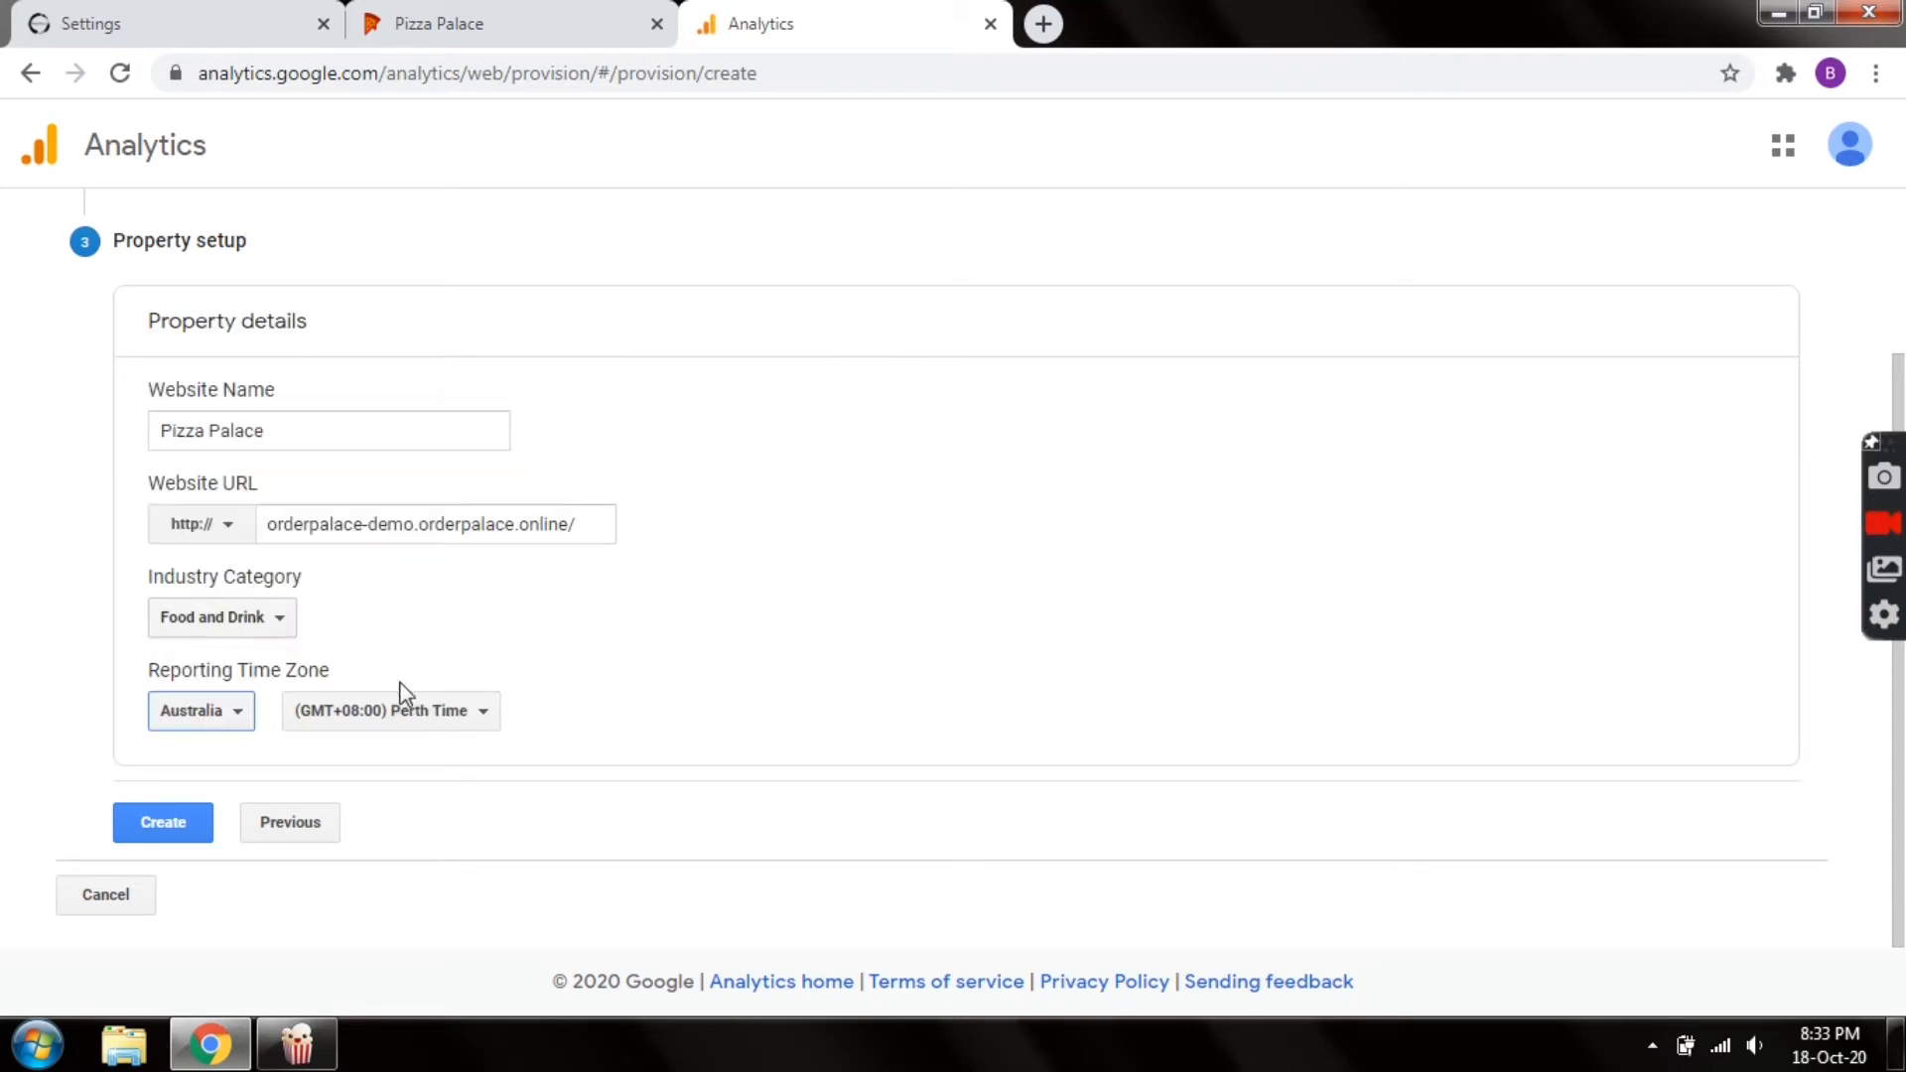
{"action": "left_click", "coordinate": [459, 724]}
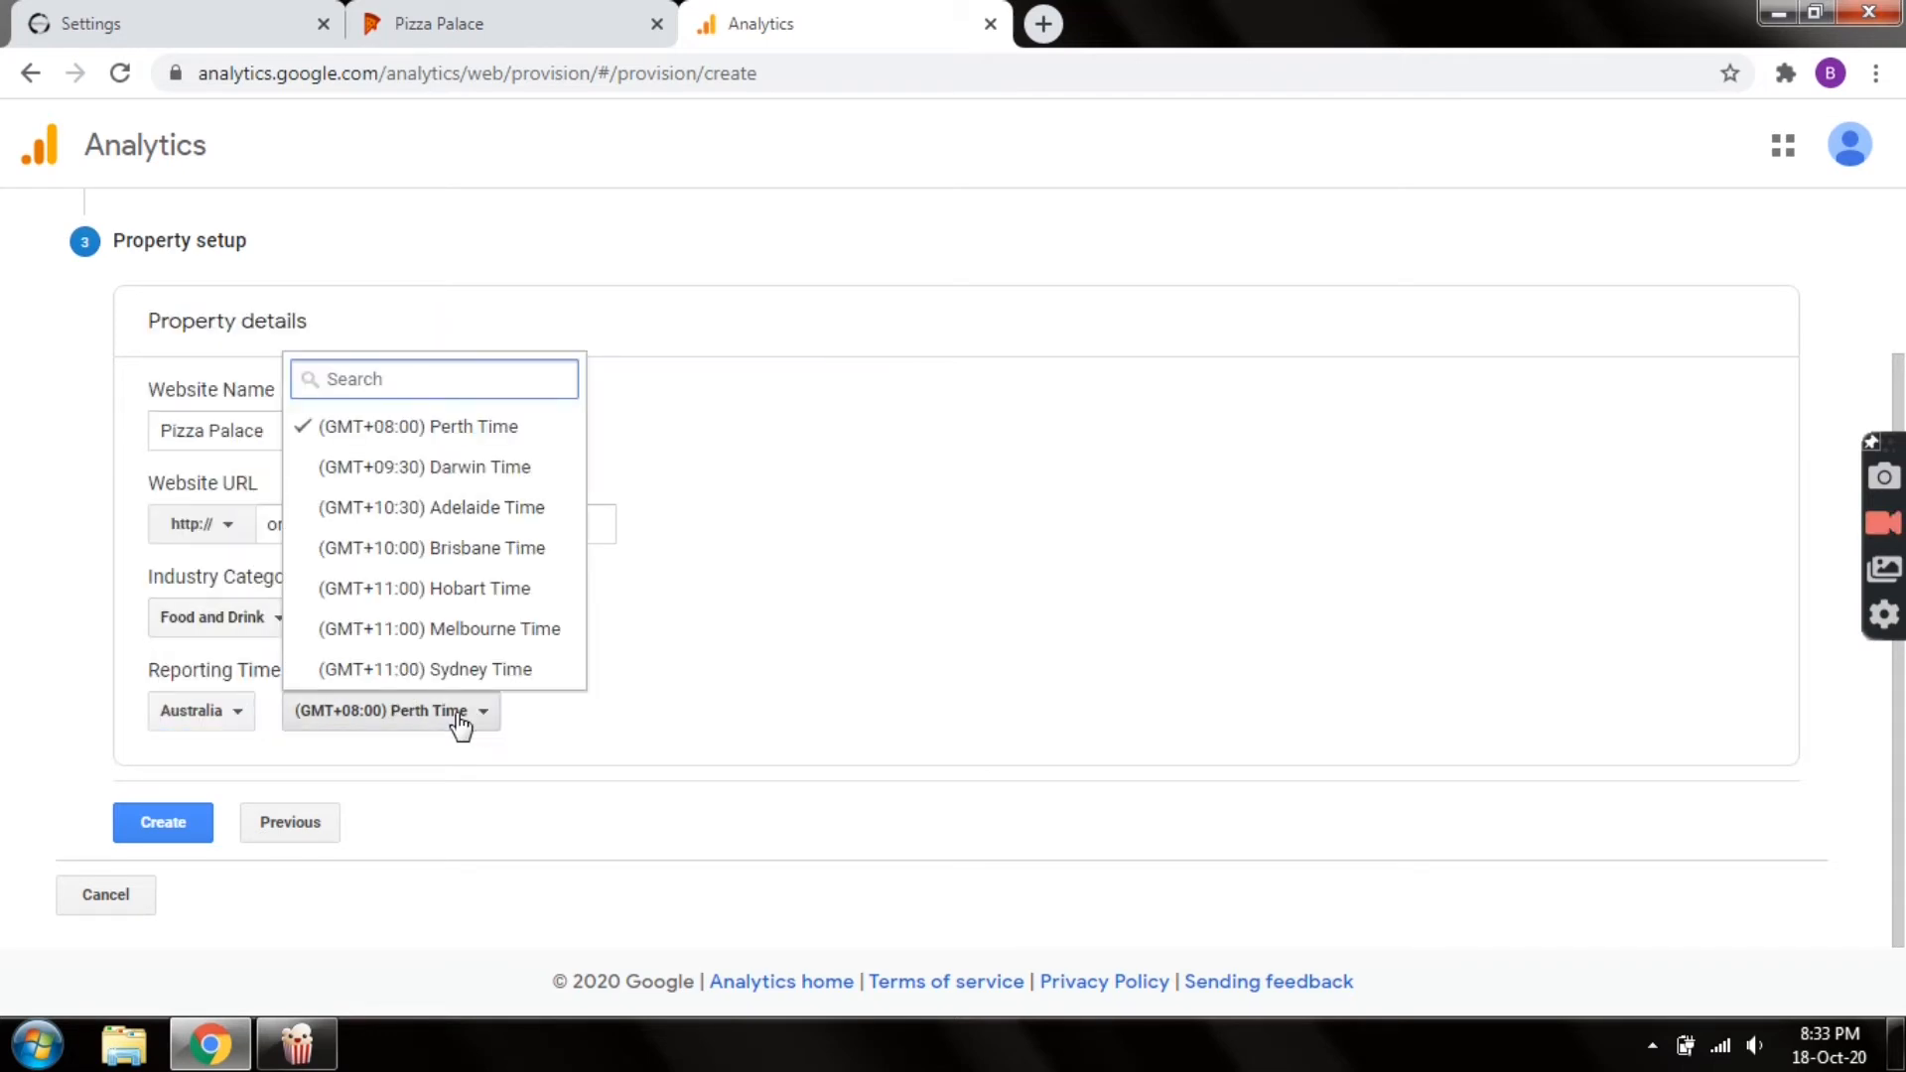
{"action": "left_click", "coordinate": [475, 631]}
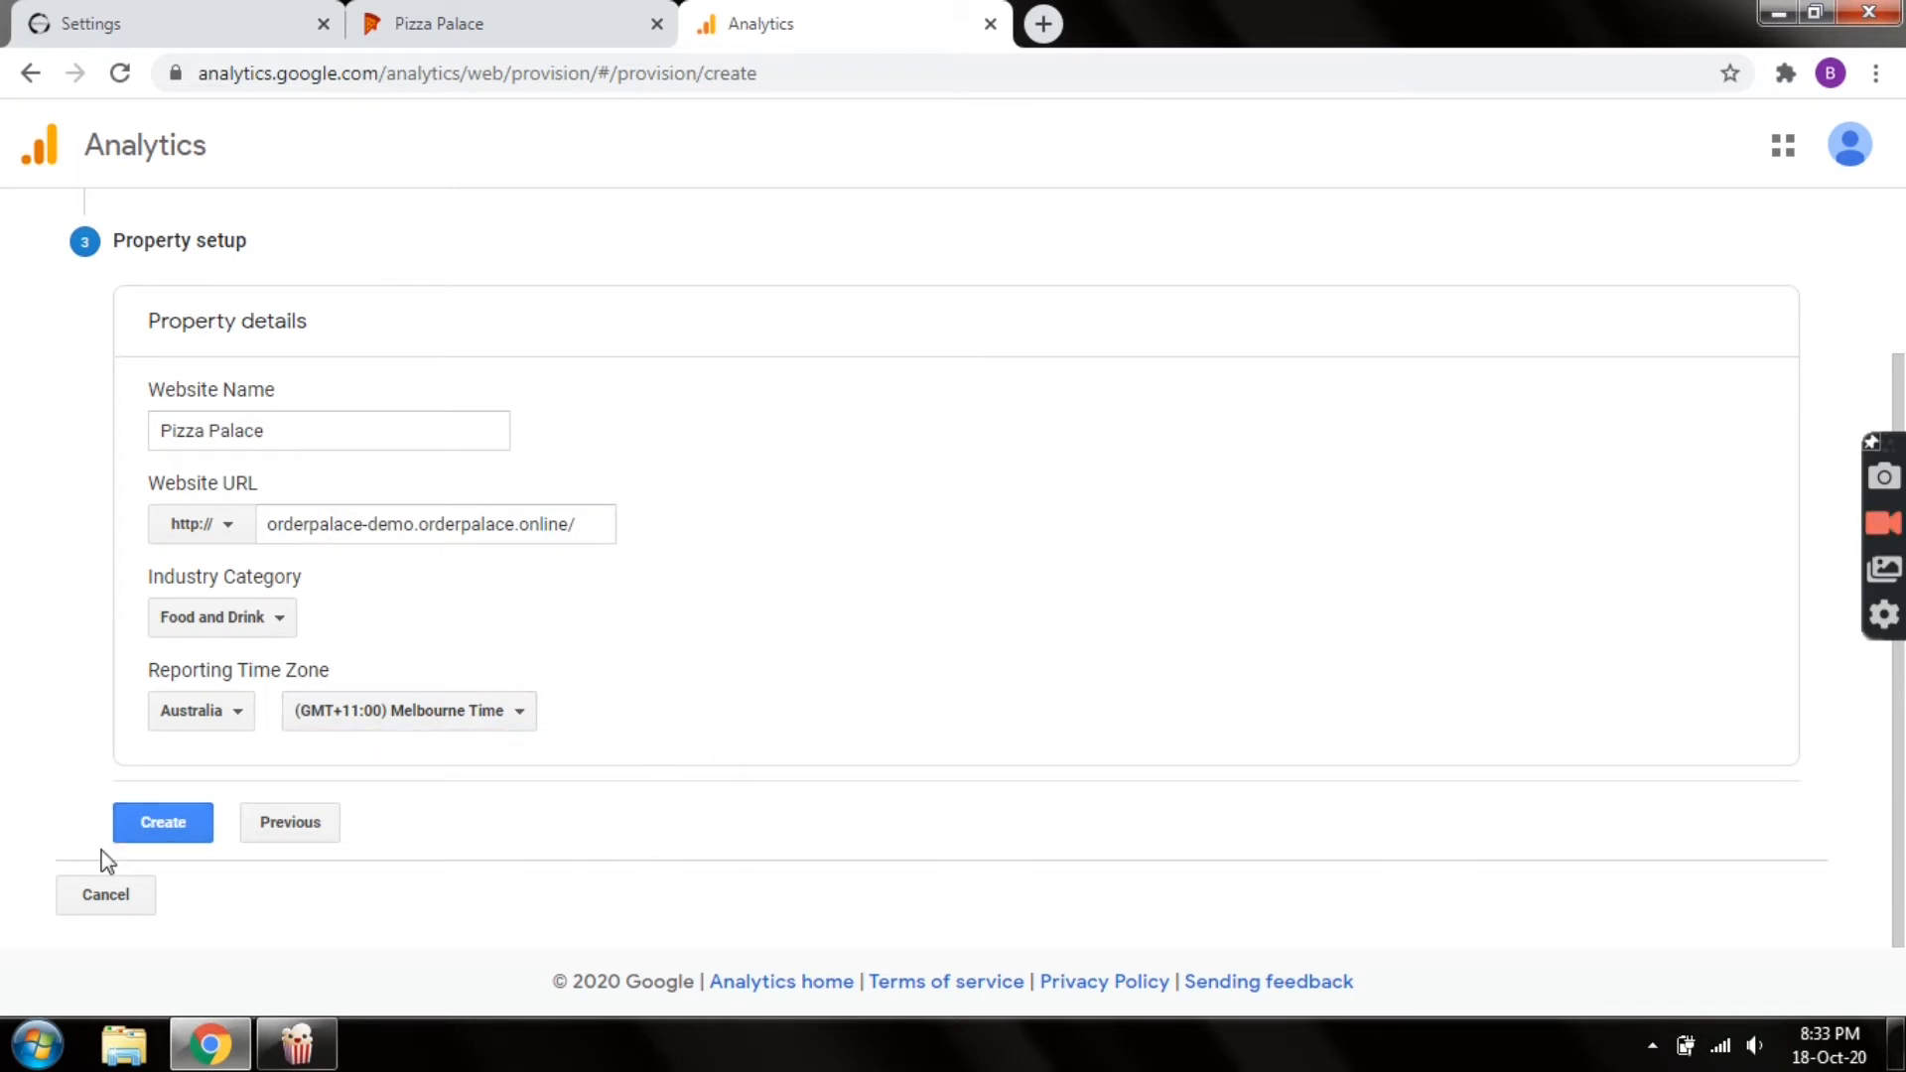
Submit the property for creation and choose Australia as the country for the terms of service agreement
{"action": "left_click", "coordinate": [137, 843]}
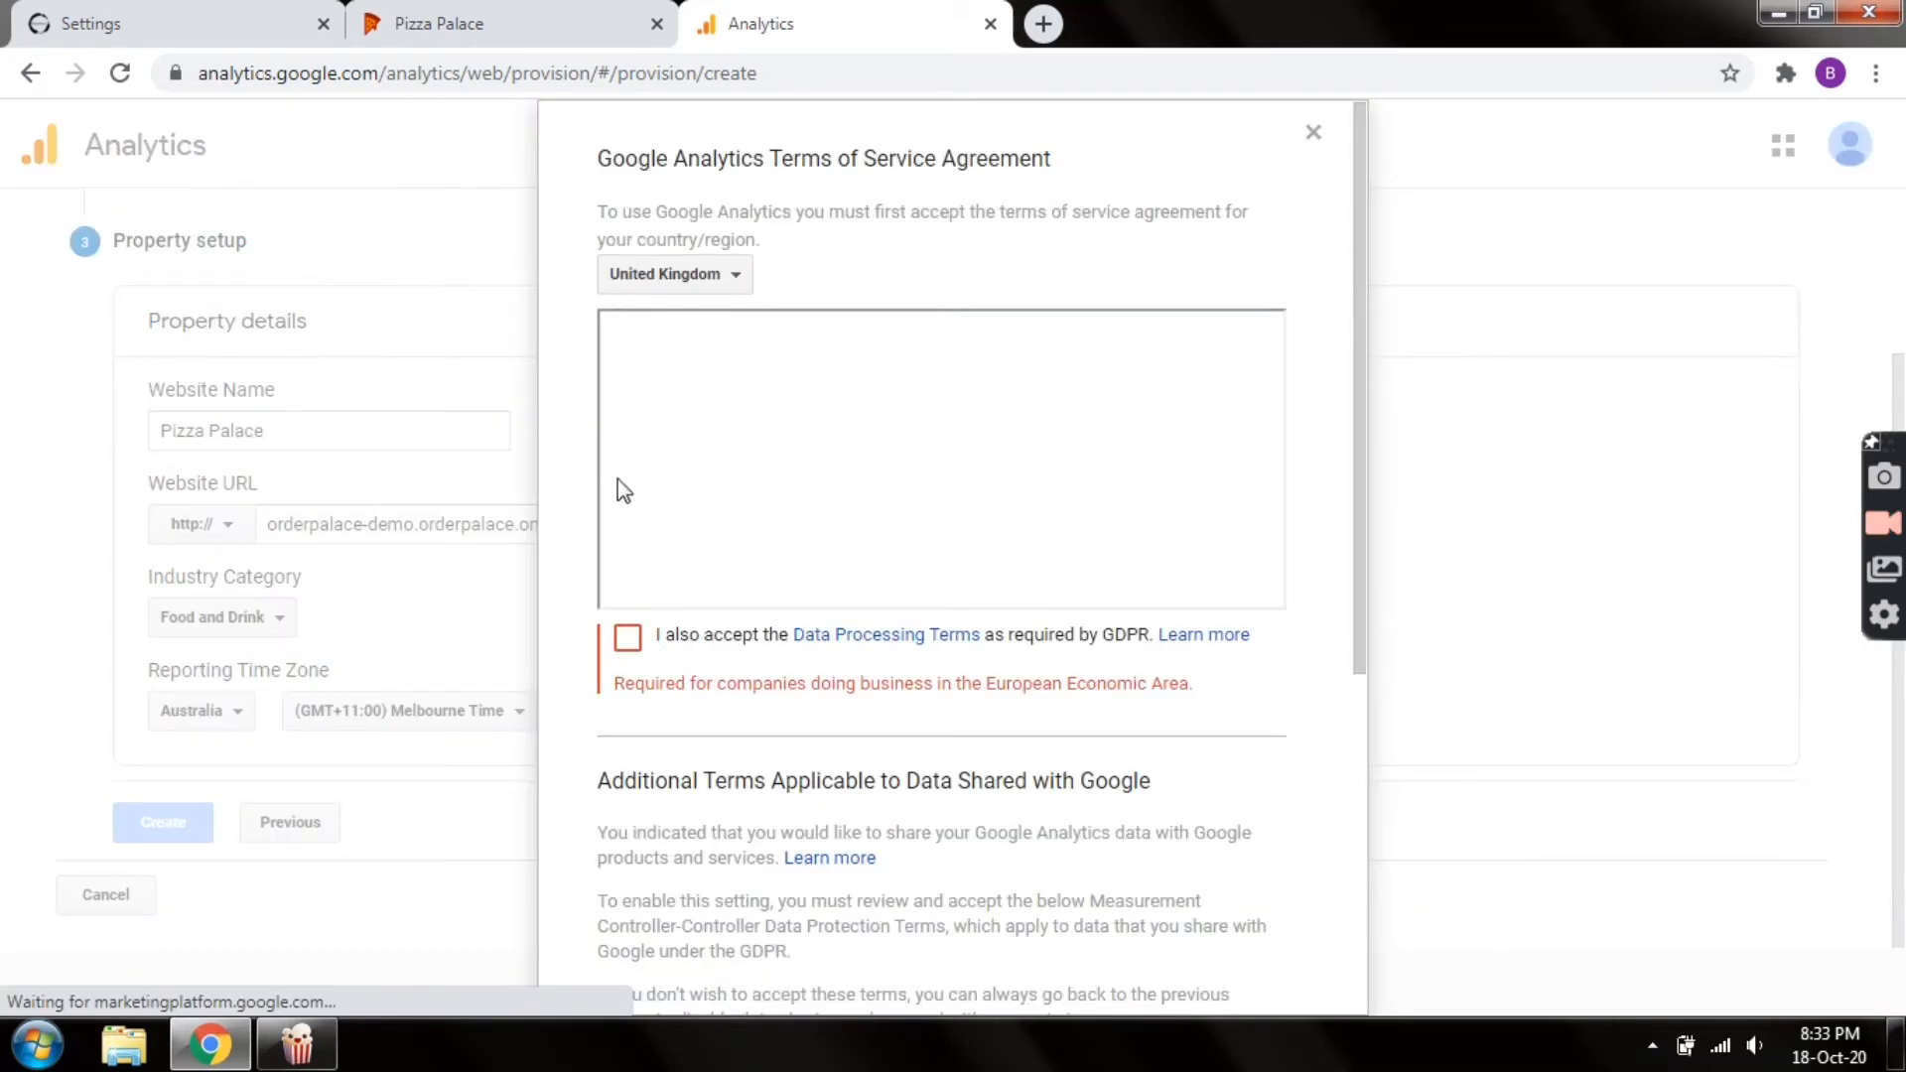
{"action": "left_click", "coordinate": [706, 278]}
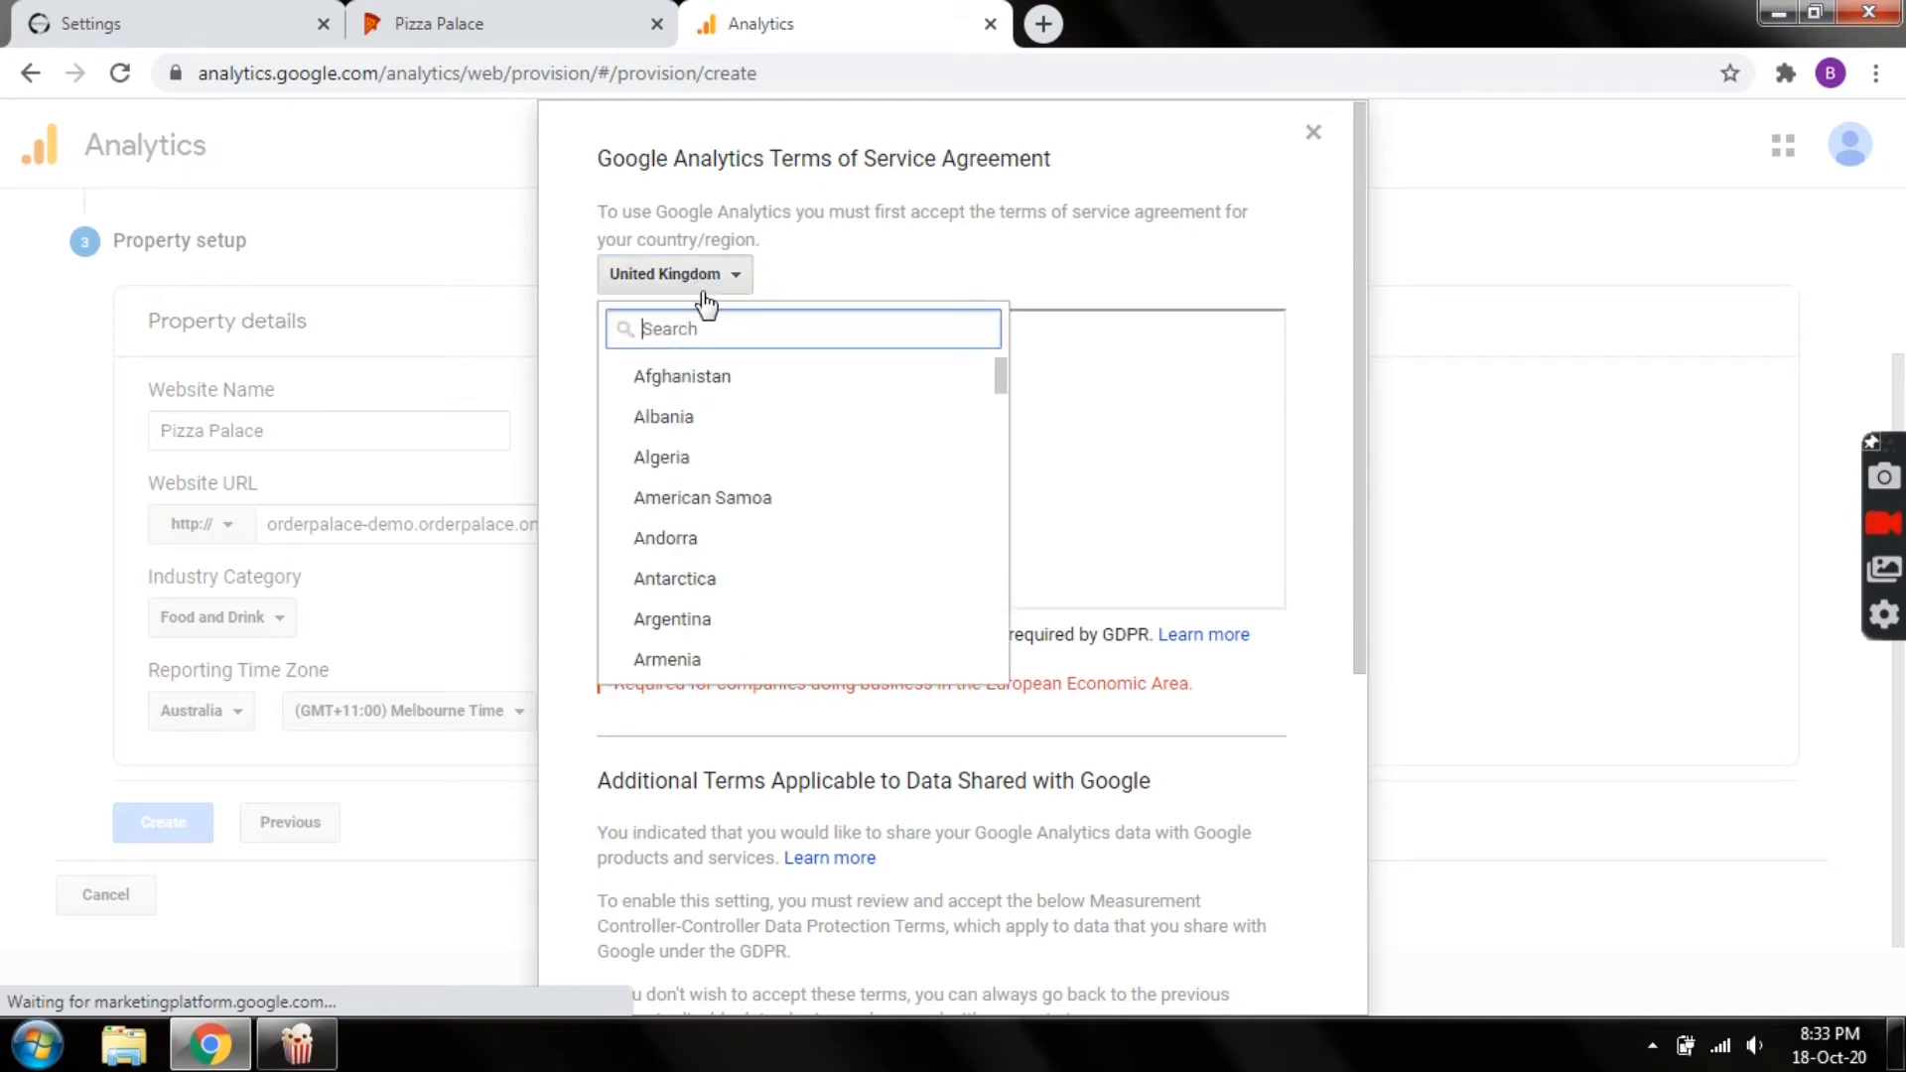
{"action": "scroll", "coordinate": [702, 595], "scroll_direction": "down", "scroll_amount": 3}
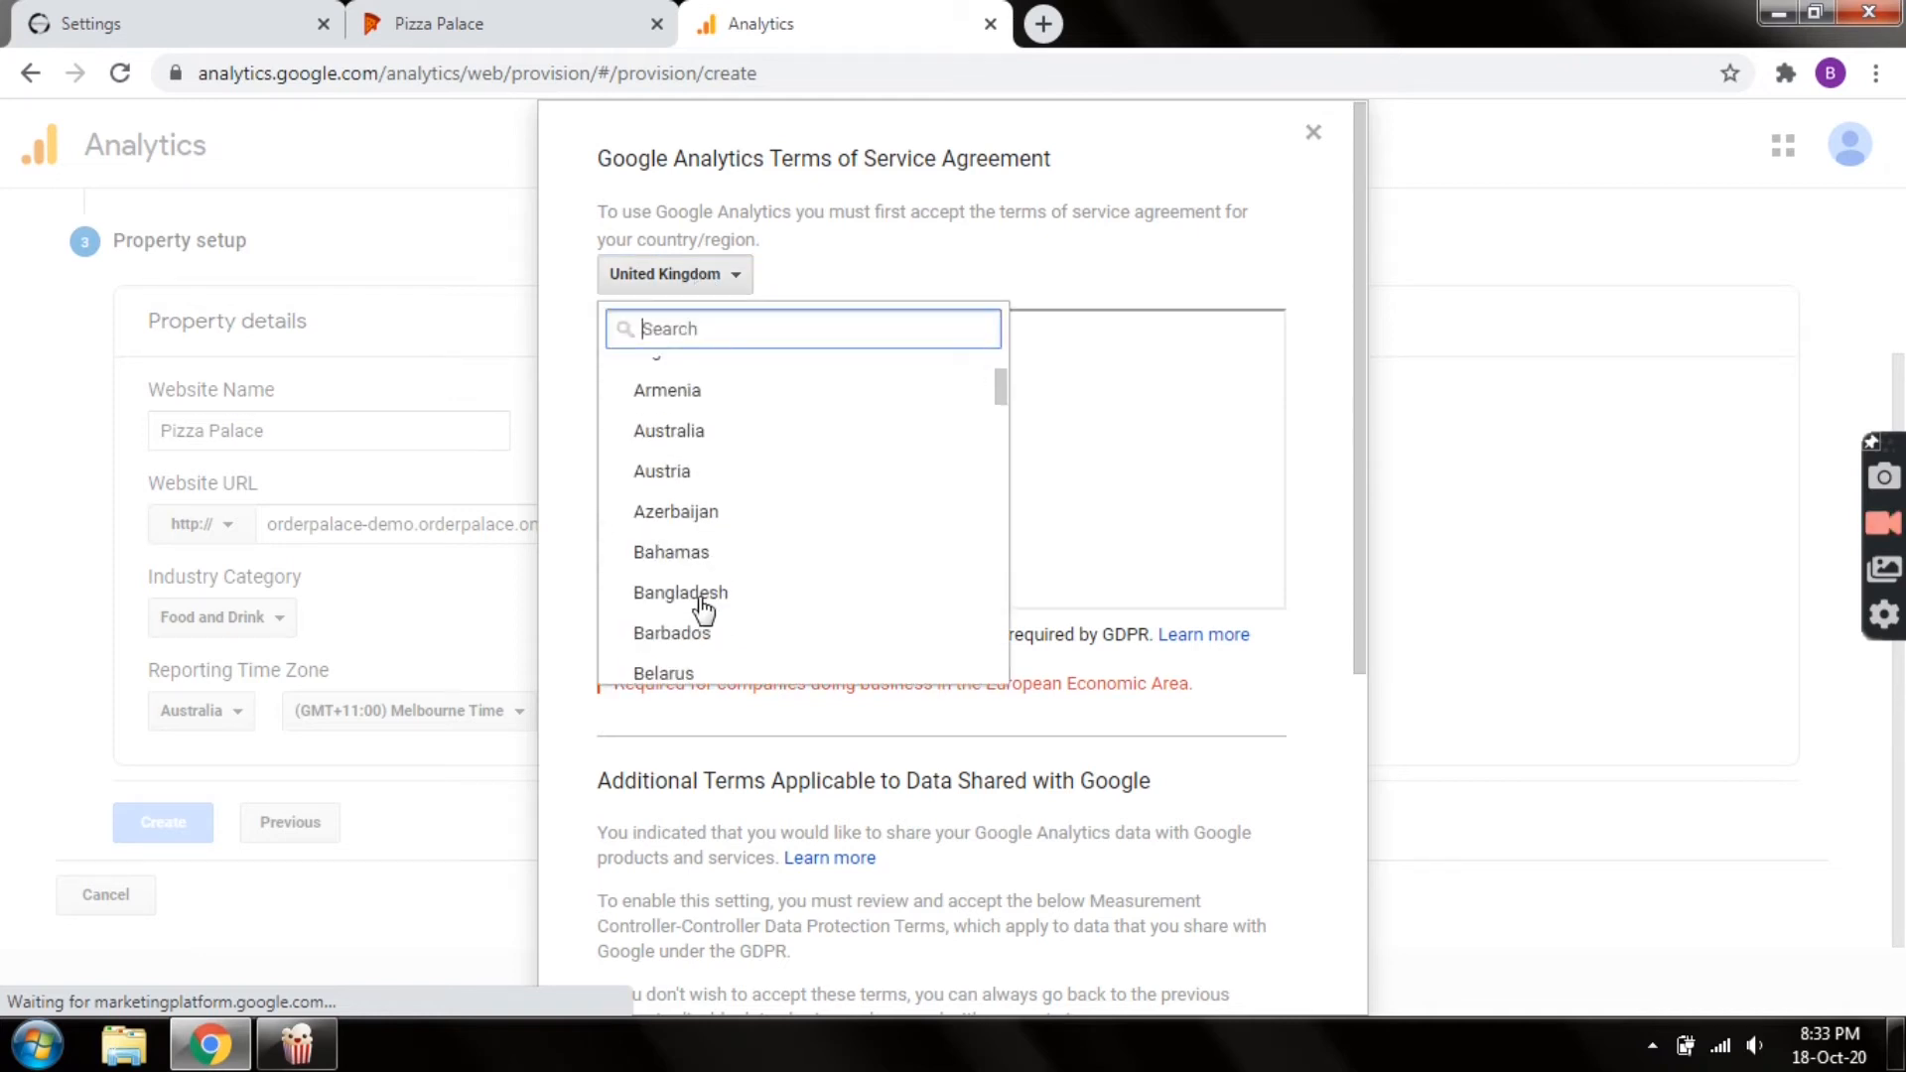
{"action": "left_click", "coordinate": [692, 425]}
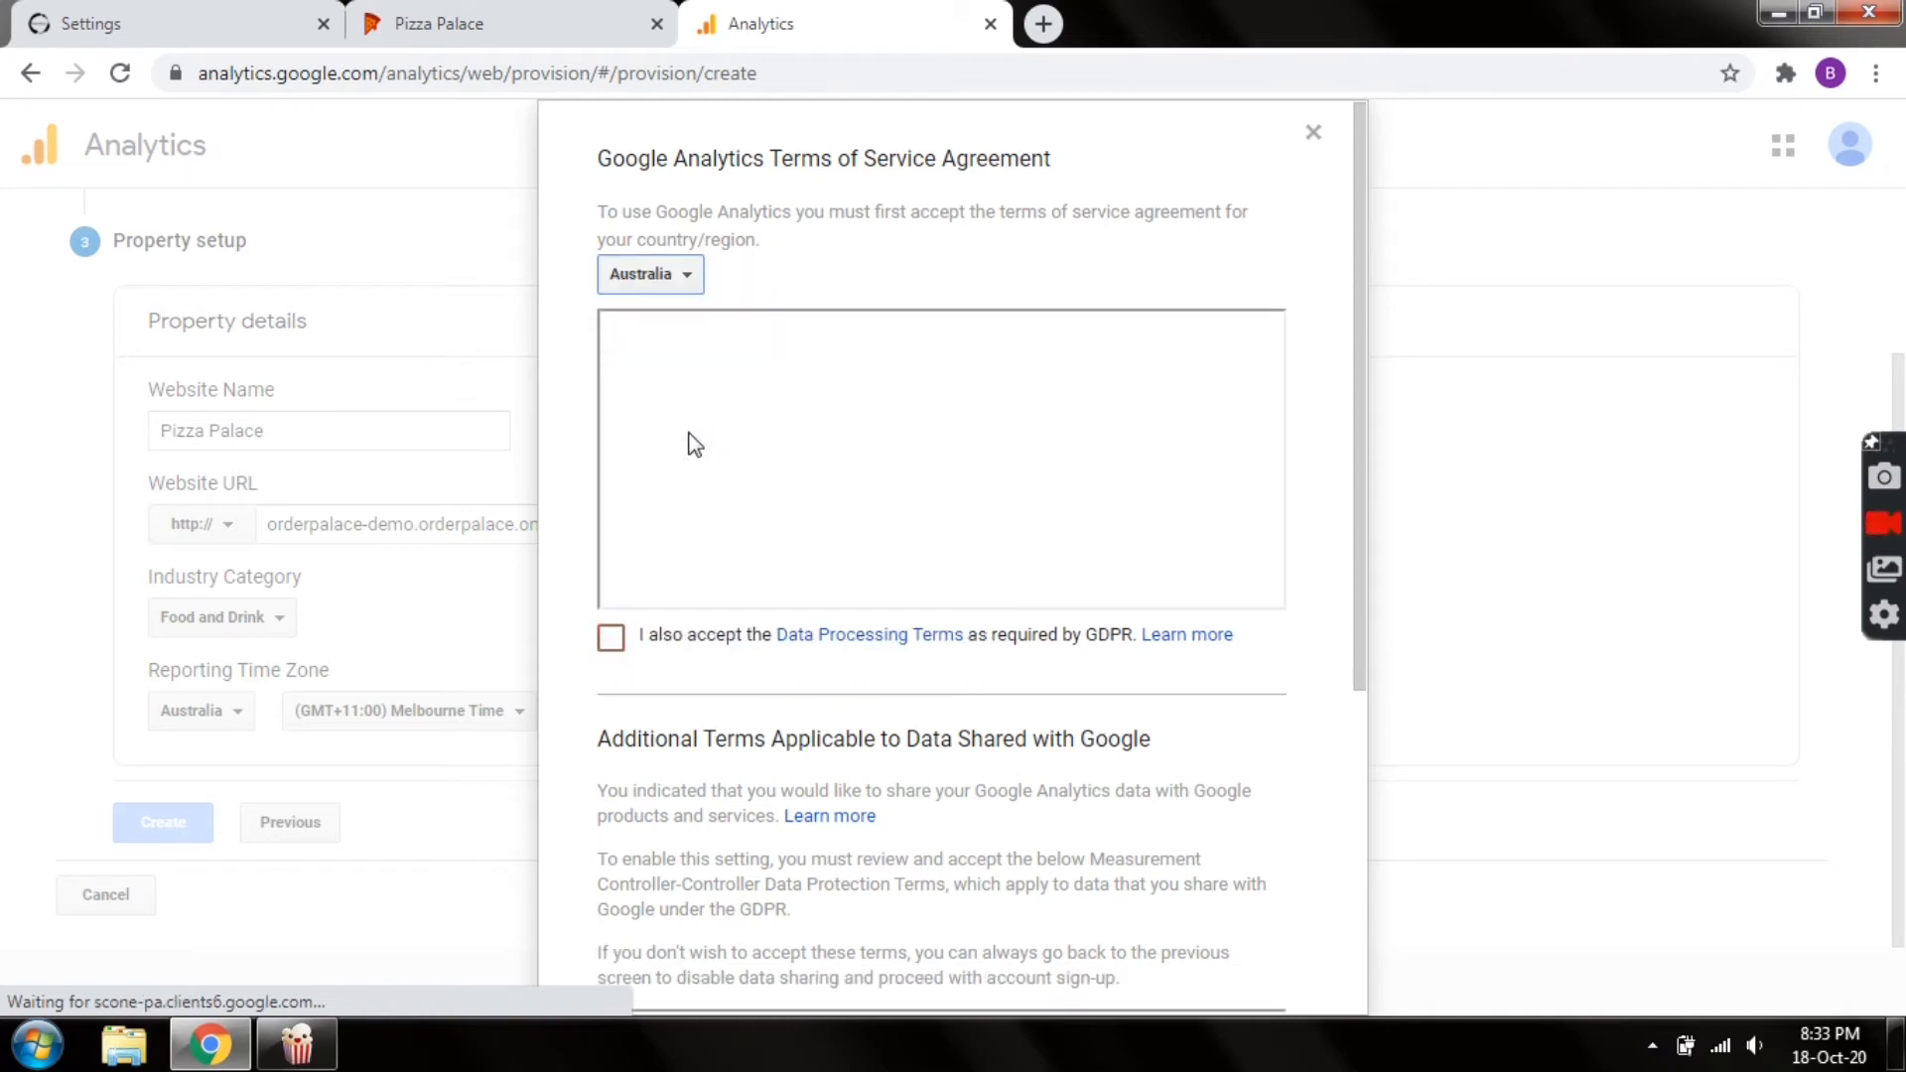
Accept the GDPR Data Processing Terms and the Measurement Controller-Controller Data Protection Terms, and agree to the terms of service
{"action": "left_click", "coordinate": [612, 641]}
{"action": "scroll", "coordinate": [789, 575], "scroll_direction": "down", "scroll_amount": 2}
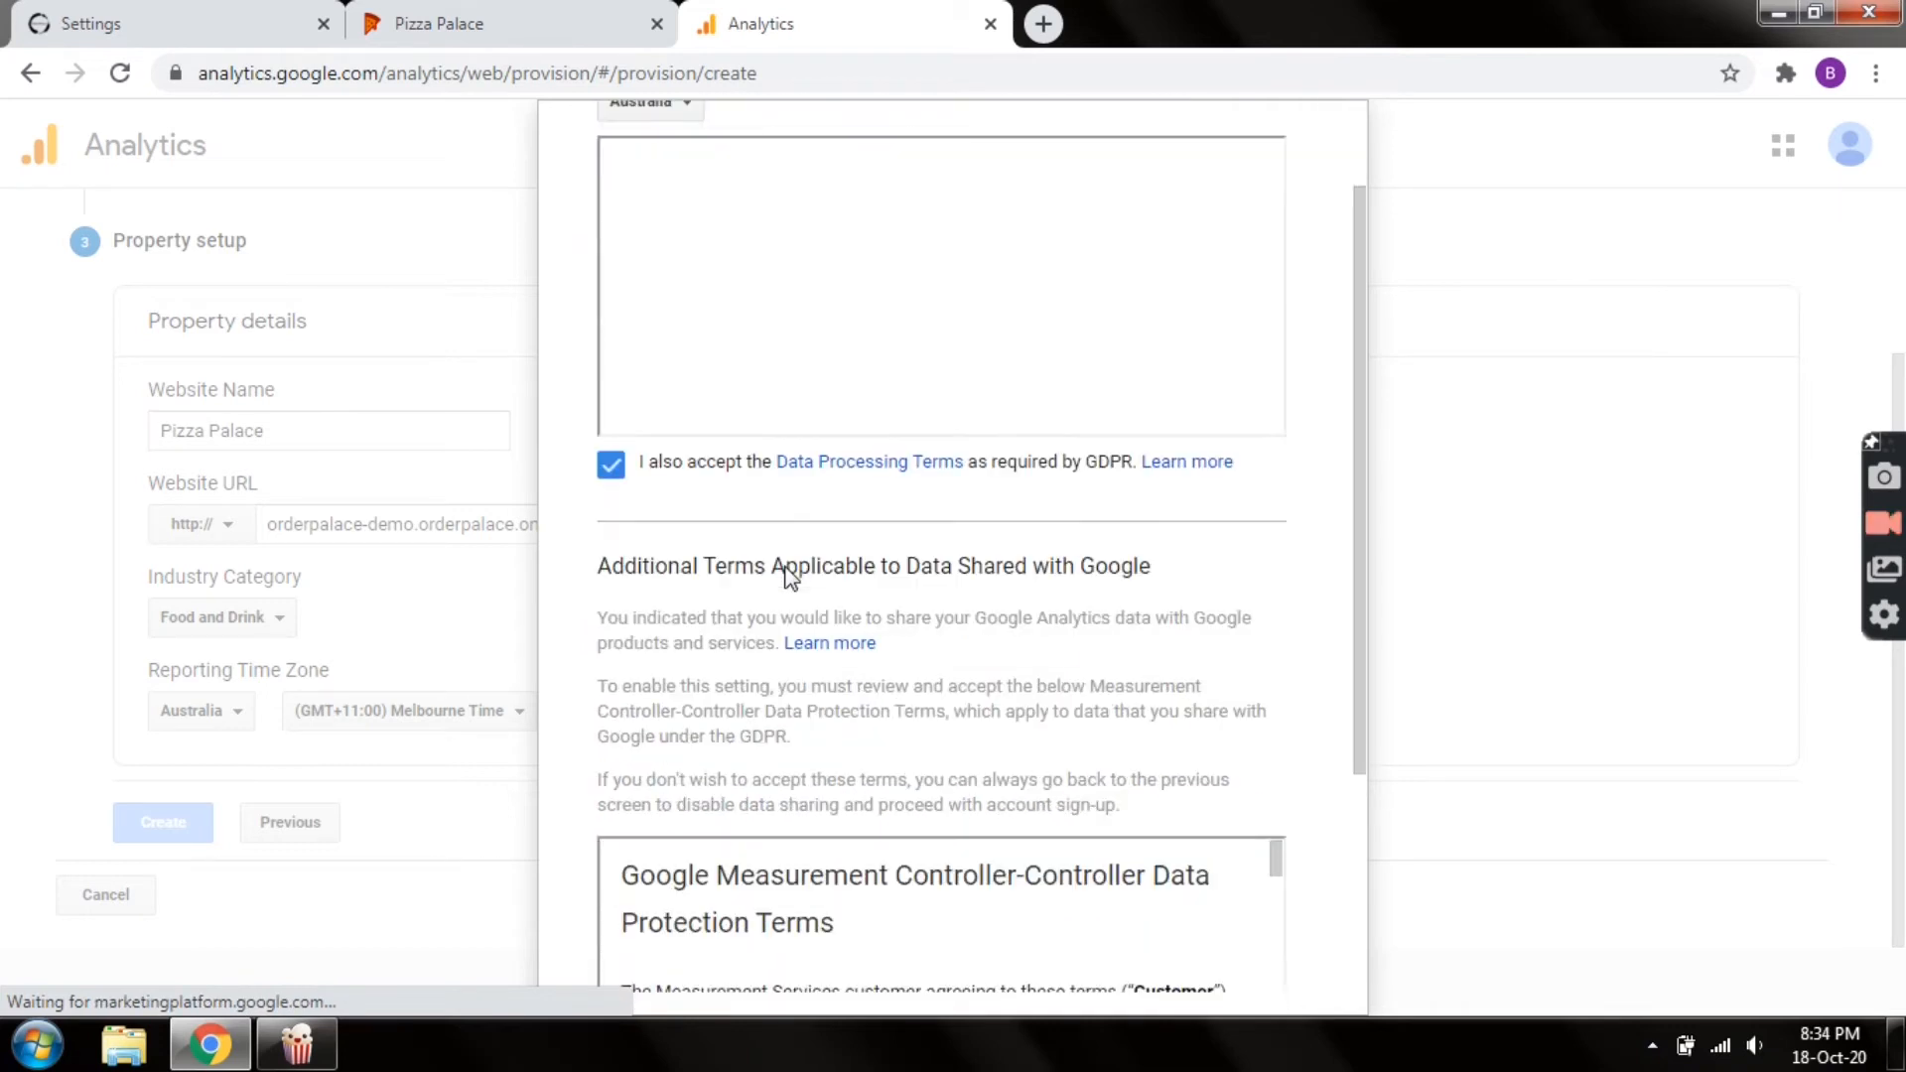
{"action": "scroll", "coordinate": [789, 575], "scroll_direction": "down", "scroll_amount": 3}
{"action": "scroll", "coordinate": [754, 586], "scroll_direction": "down", "scroll_amount": 4}
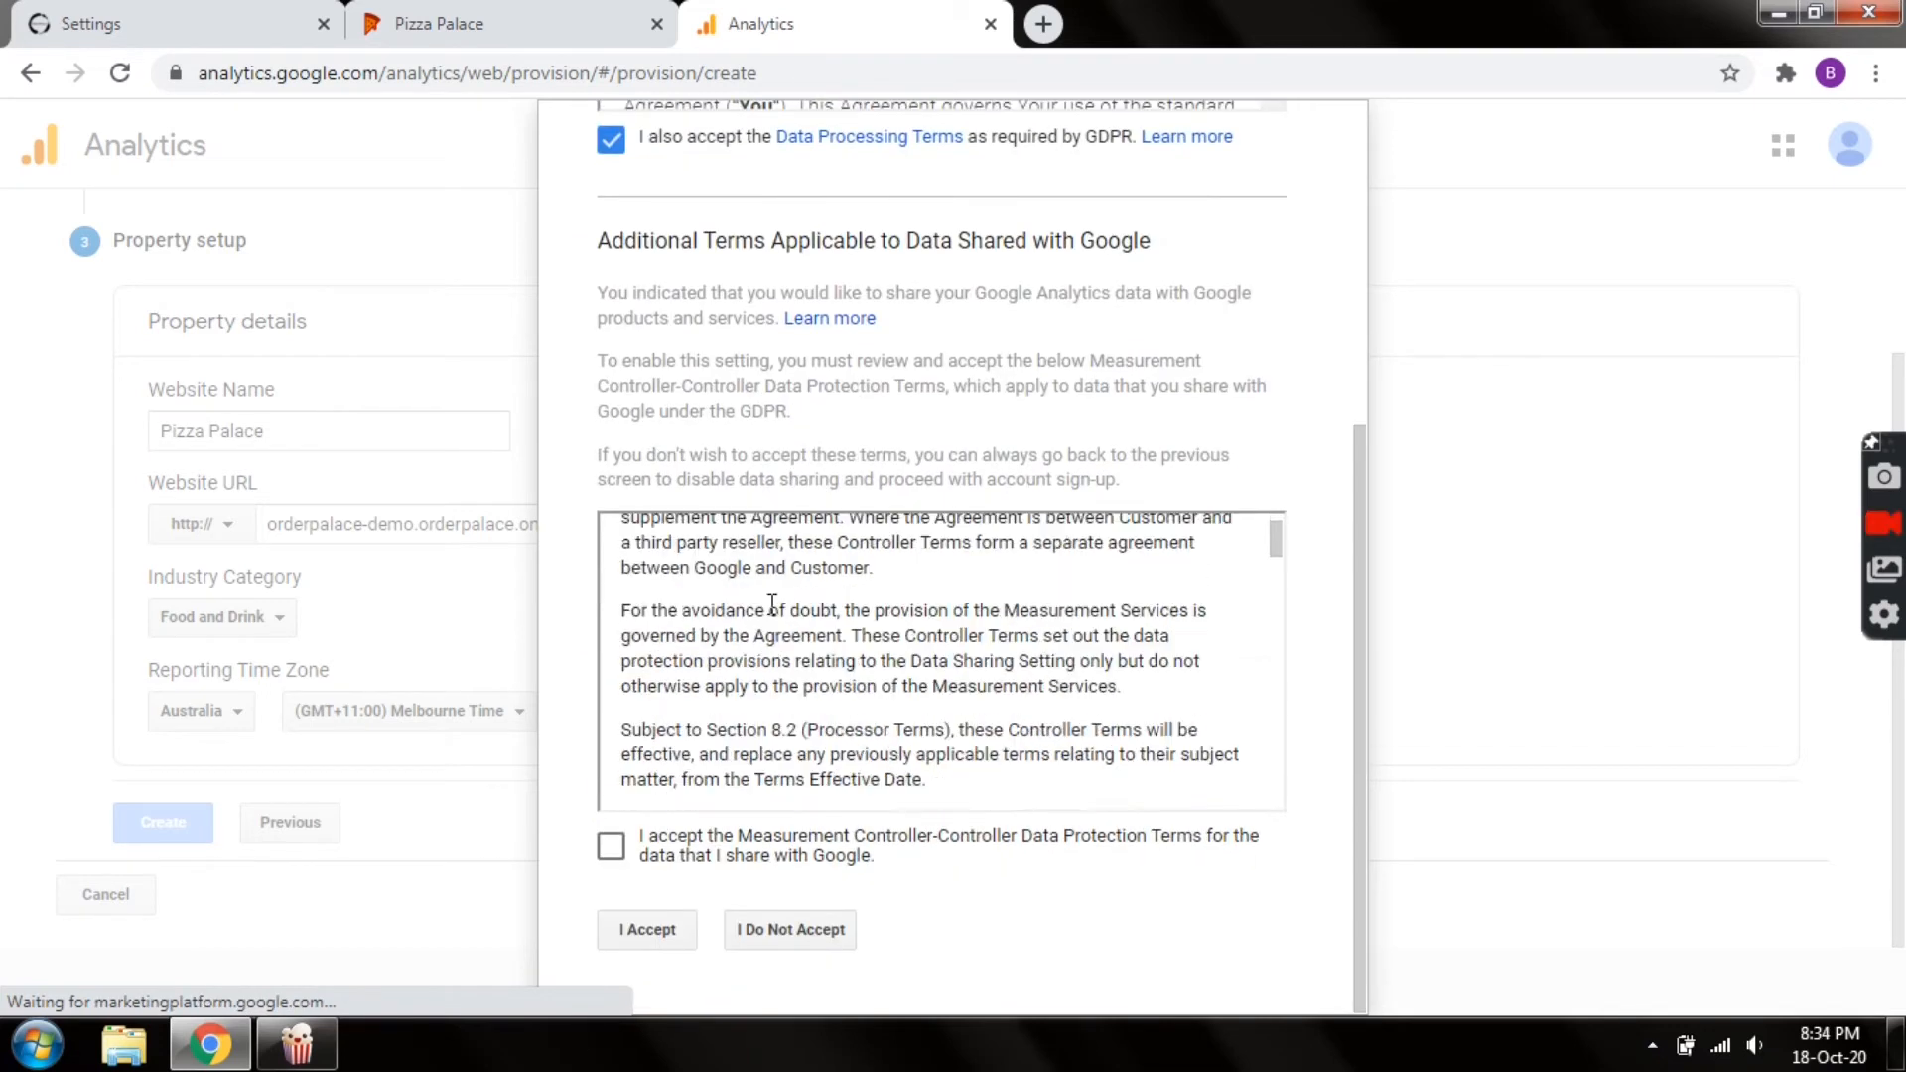
{"action": "left_click", "coordinate": [610, 846]}
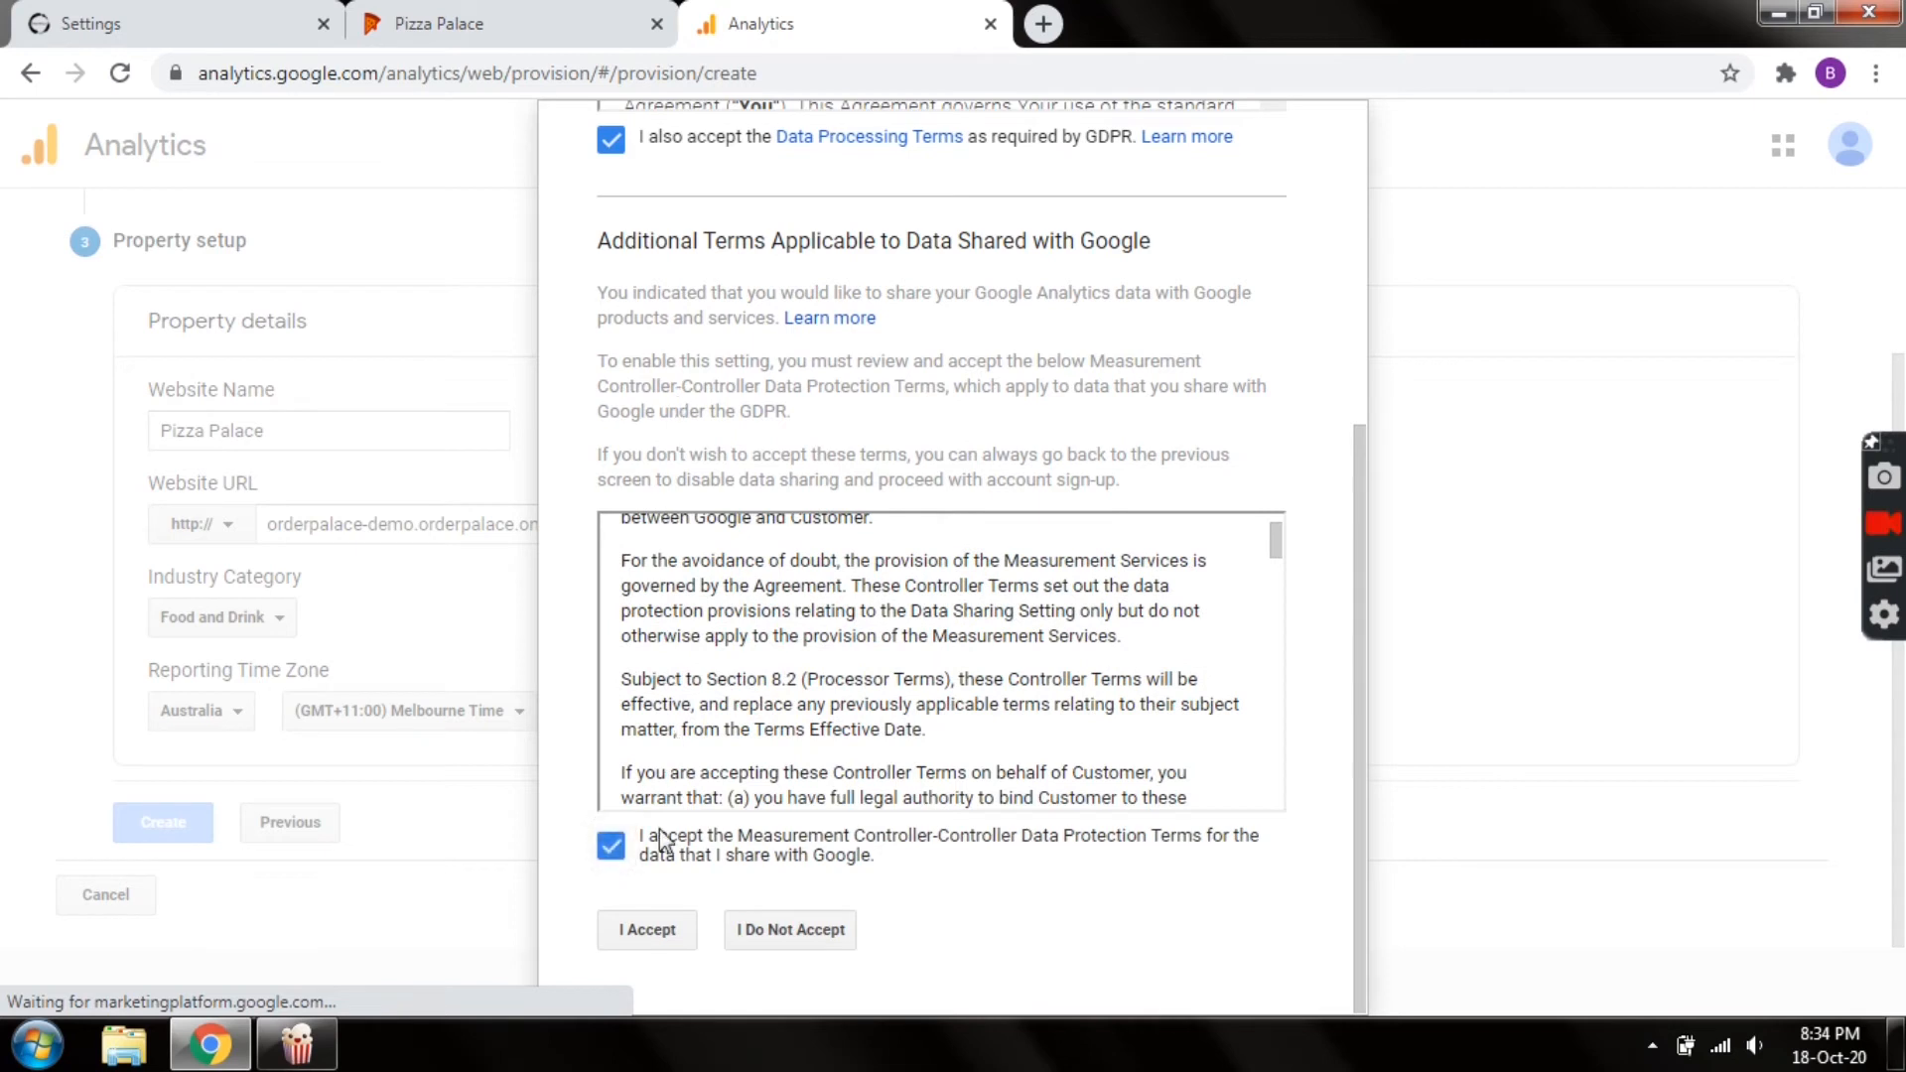
{"action": "left_click", "coordinate": [655, 938]}
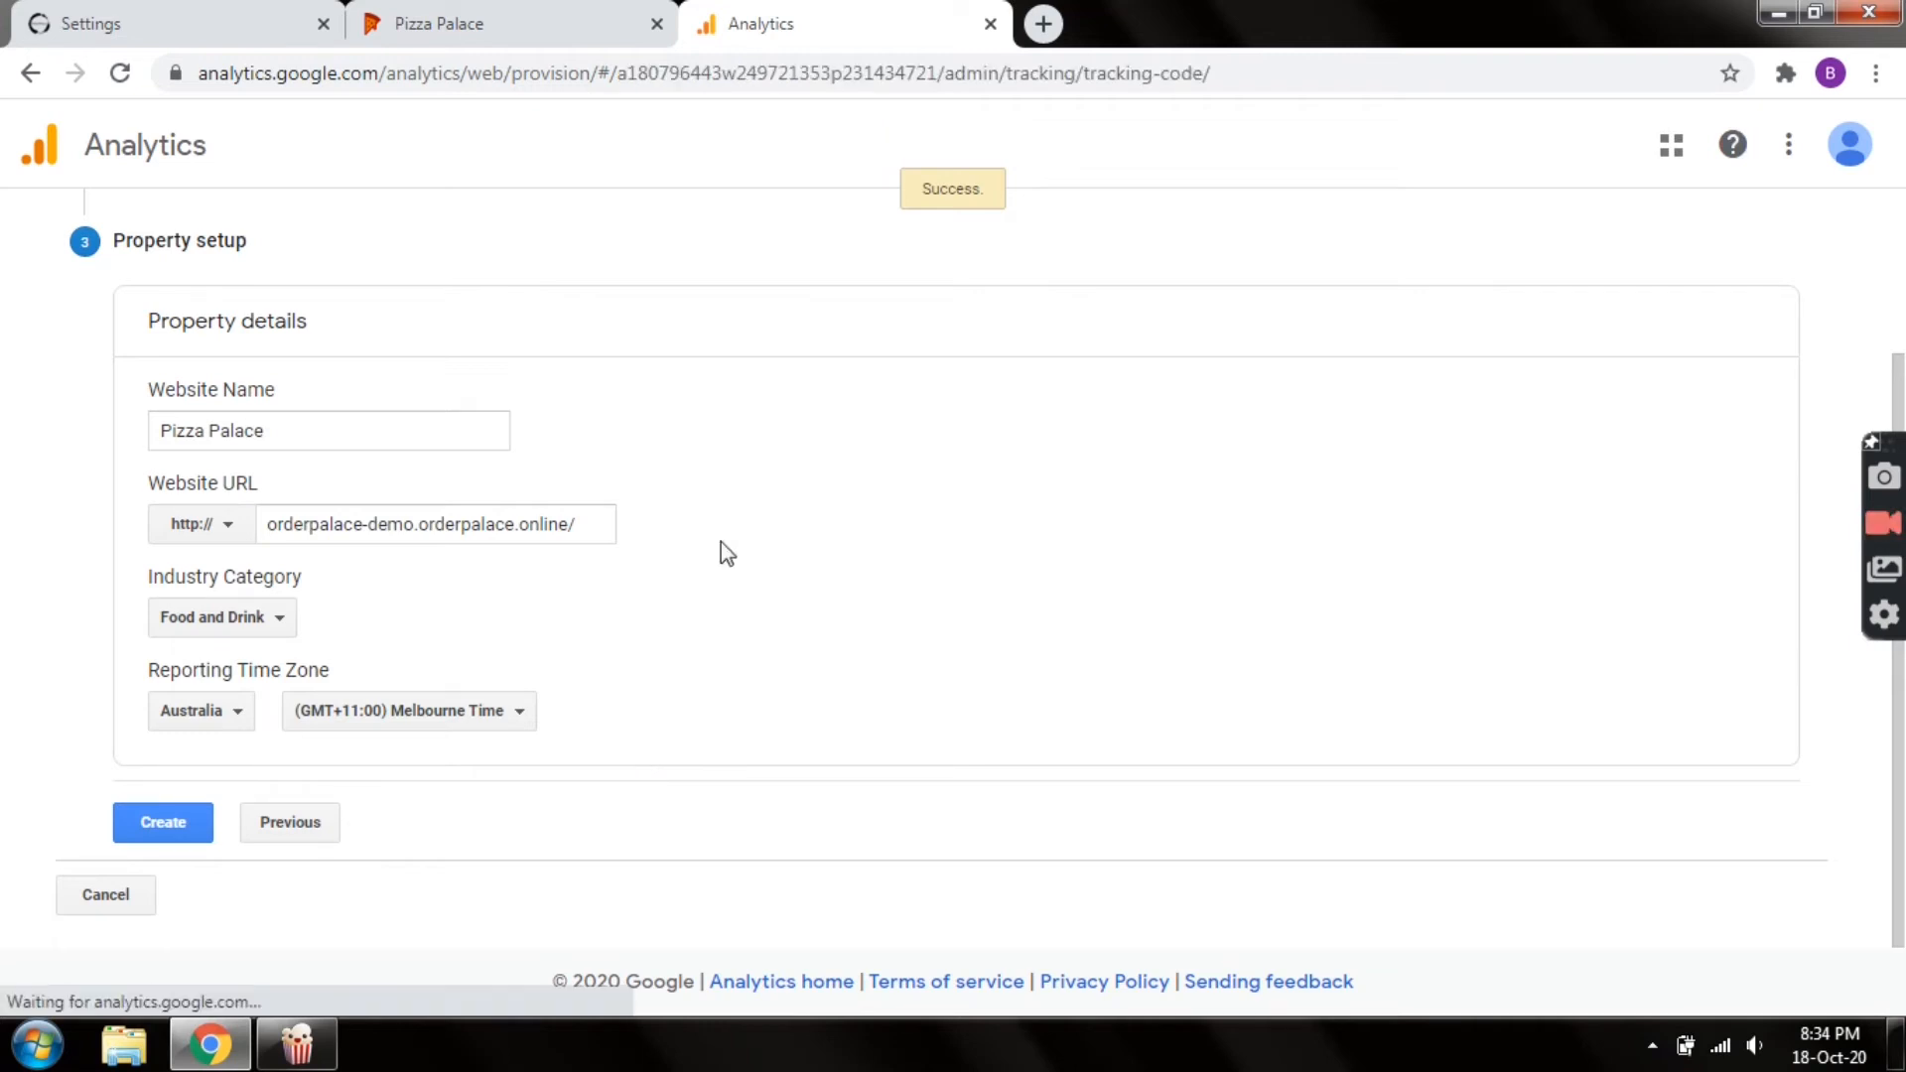
Save the email communication preferences with every option unticked and dismiss the mobile app promotion
{"action": "left_click_drag", "start_coordinate": [925, 180], "coordinate": [993, 181]}
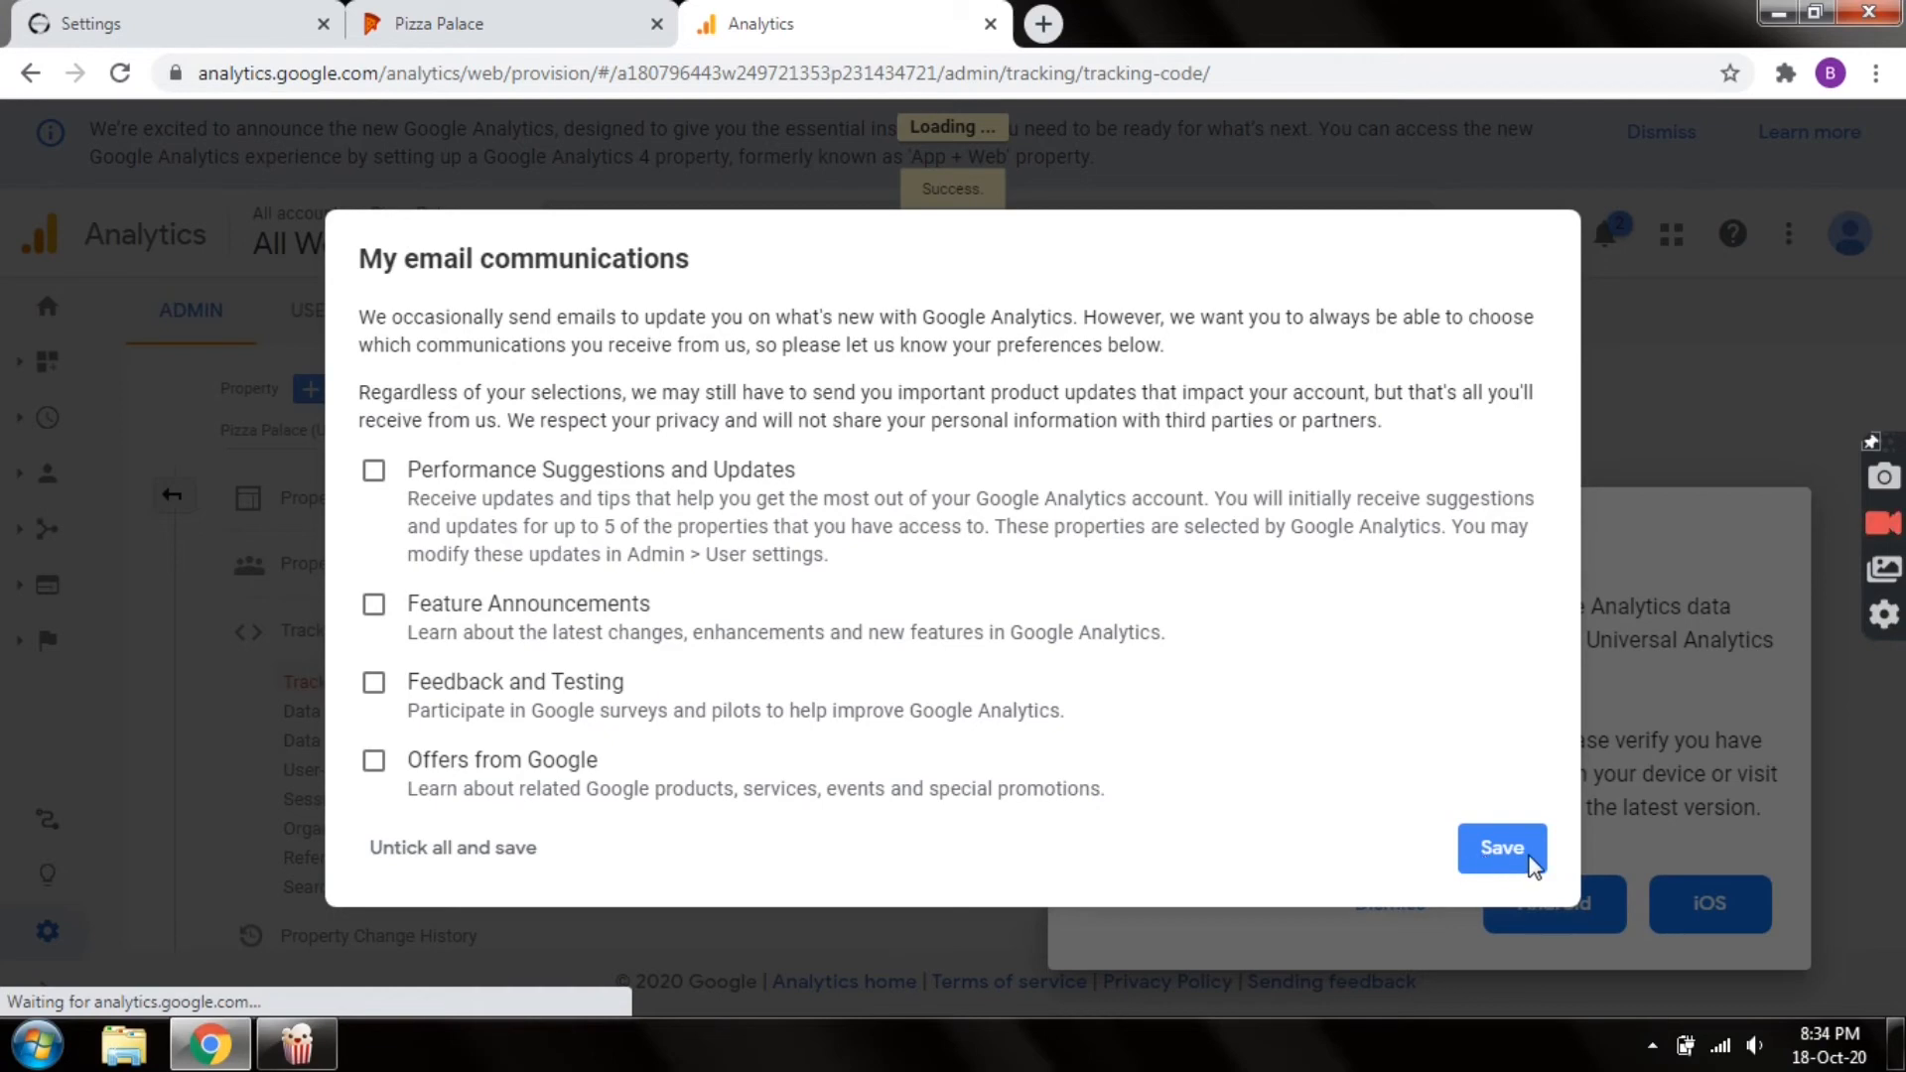
{"action": "left_click", "coordinate": [1501, 848]}
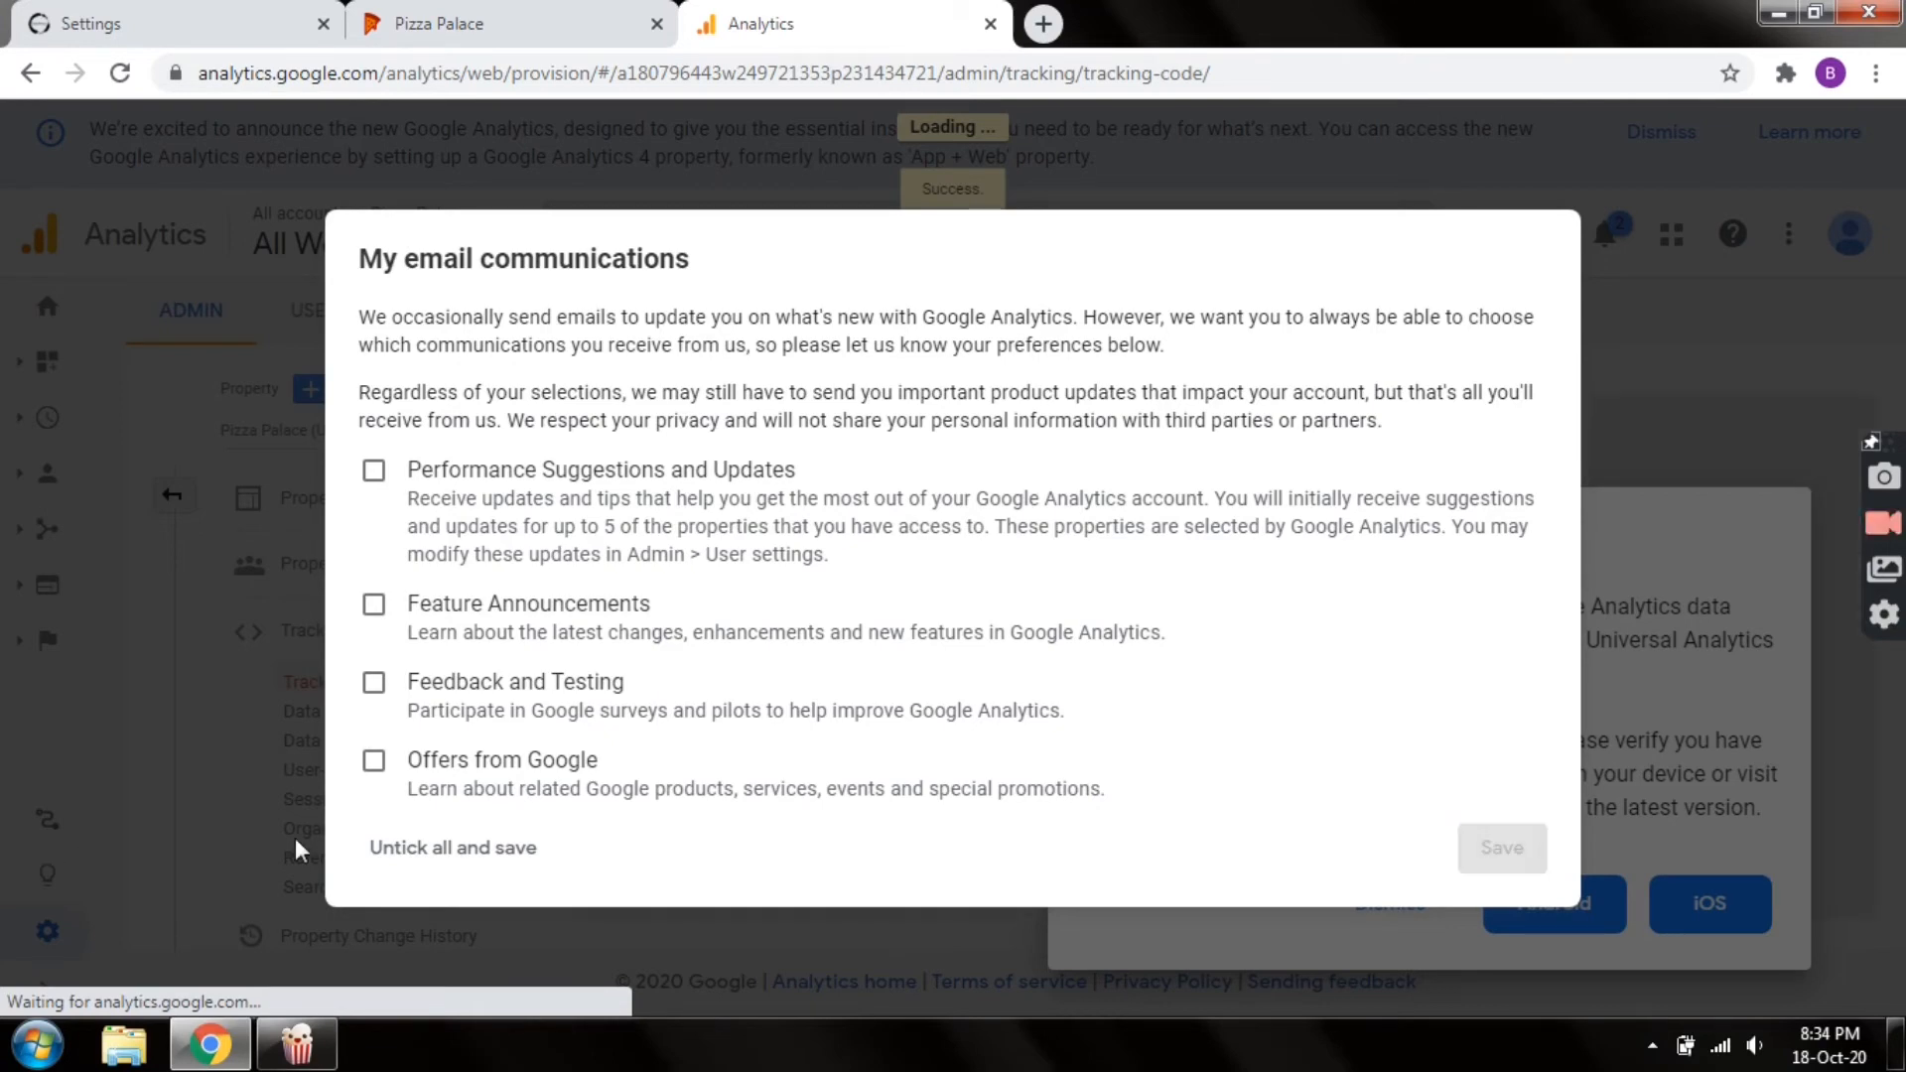
{"action": "left_click", "coordinate": [390, 849]}
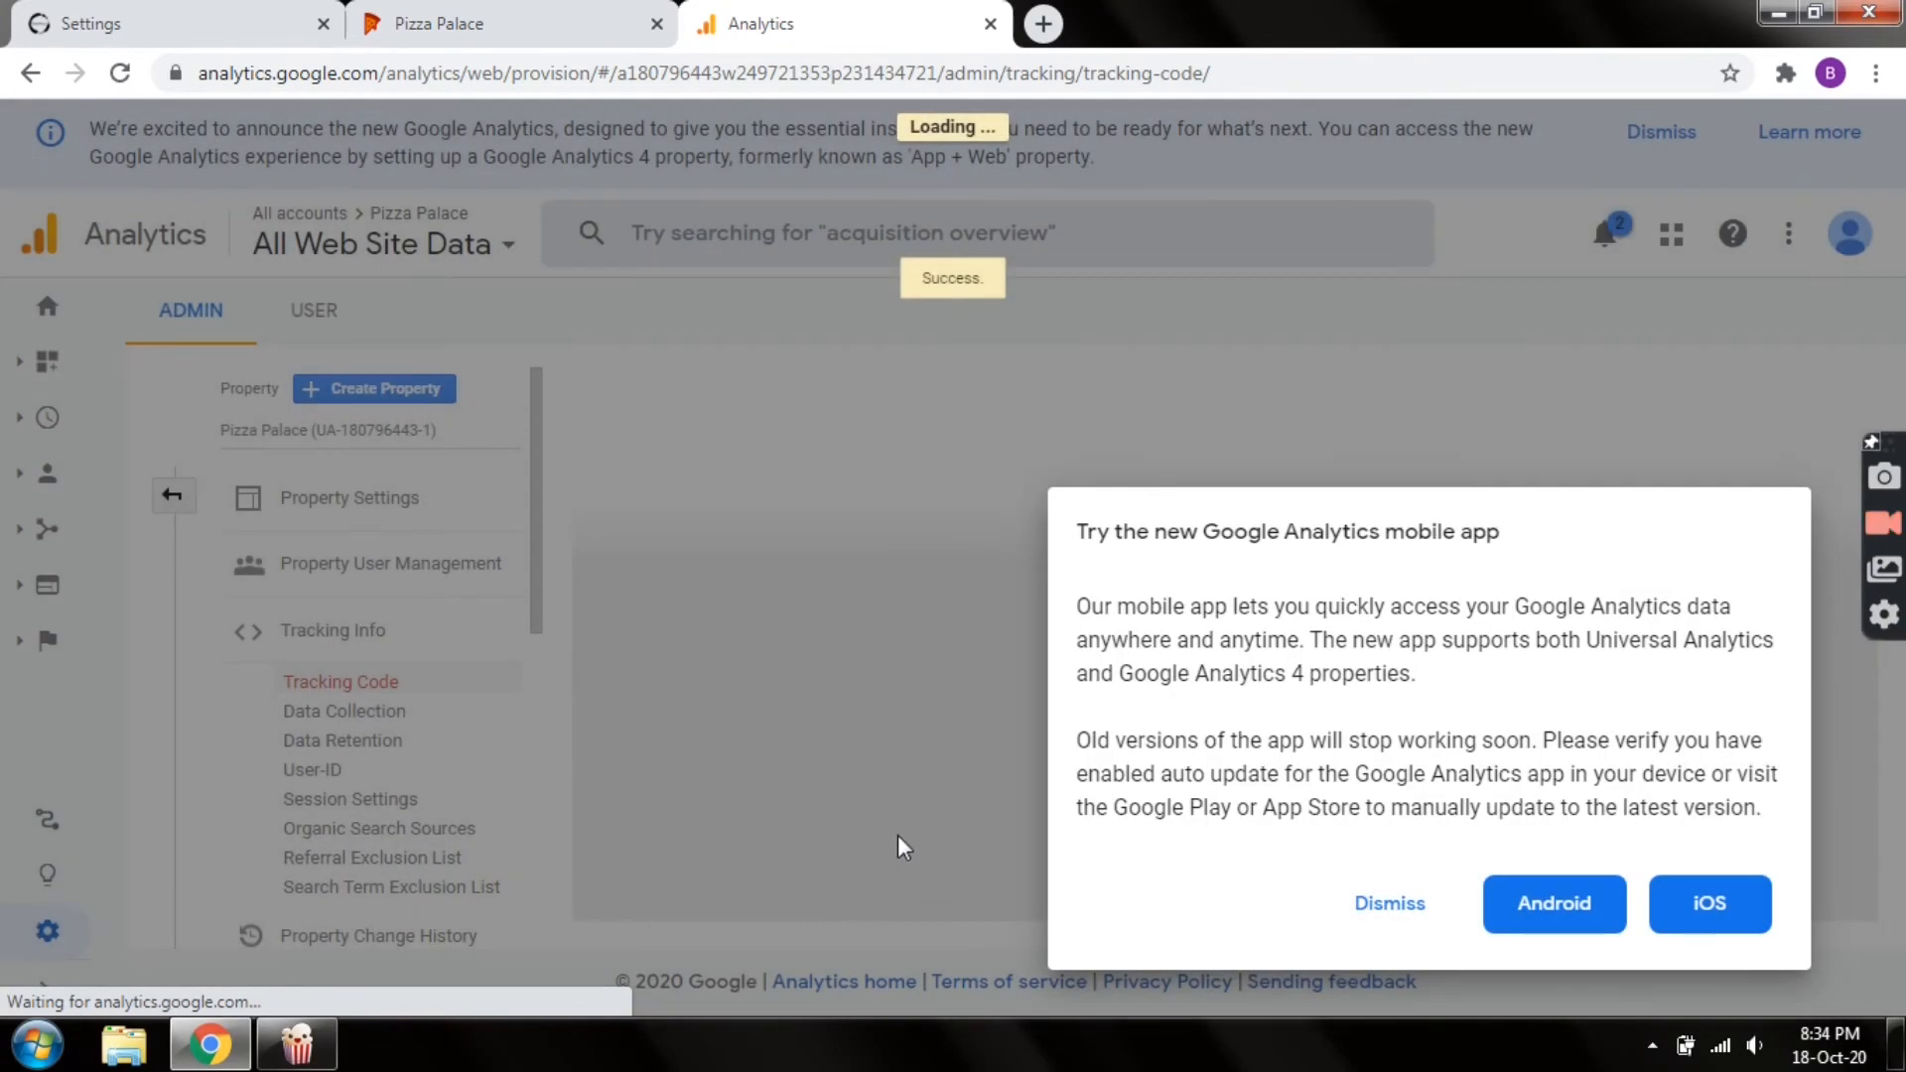
{"action": "left_click", "coordinate": [1410, 921]}
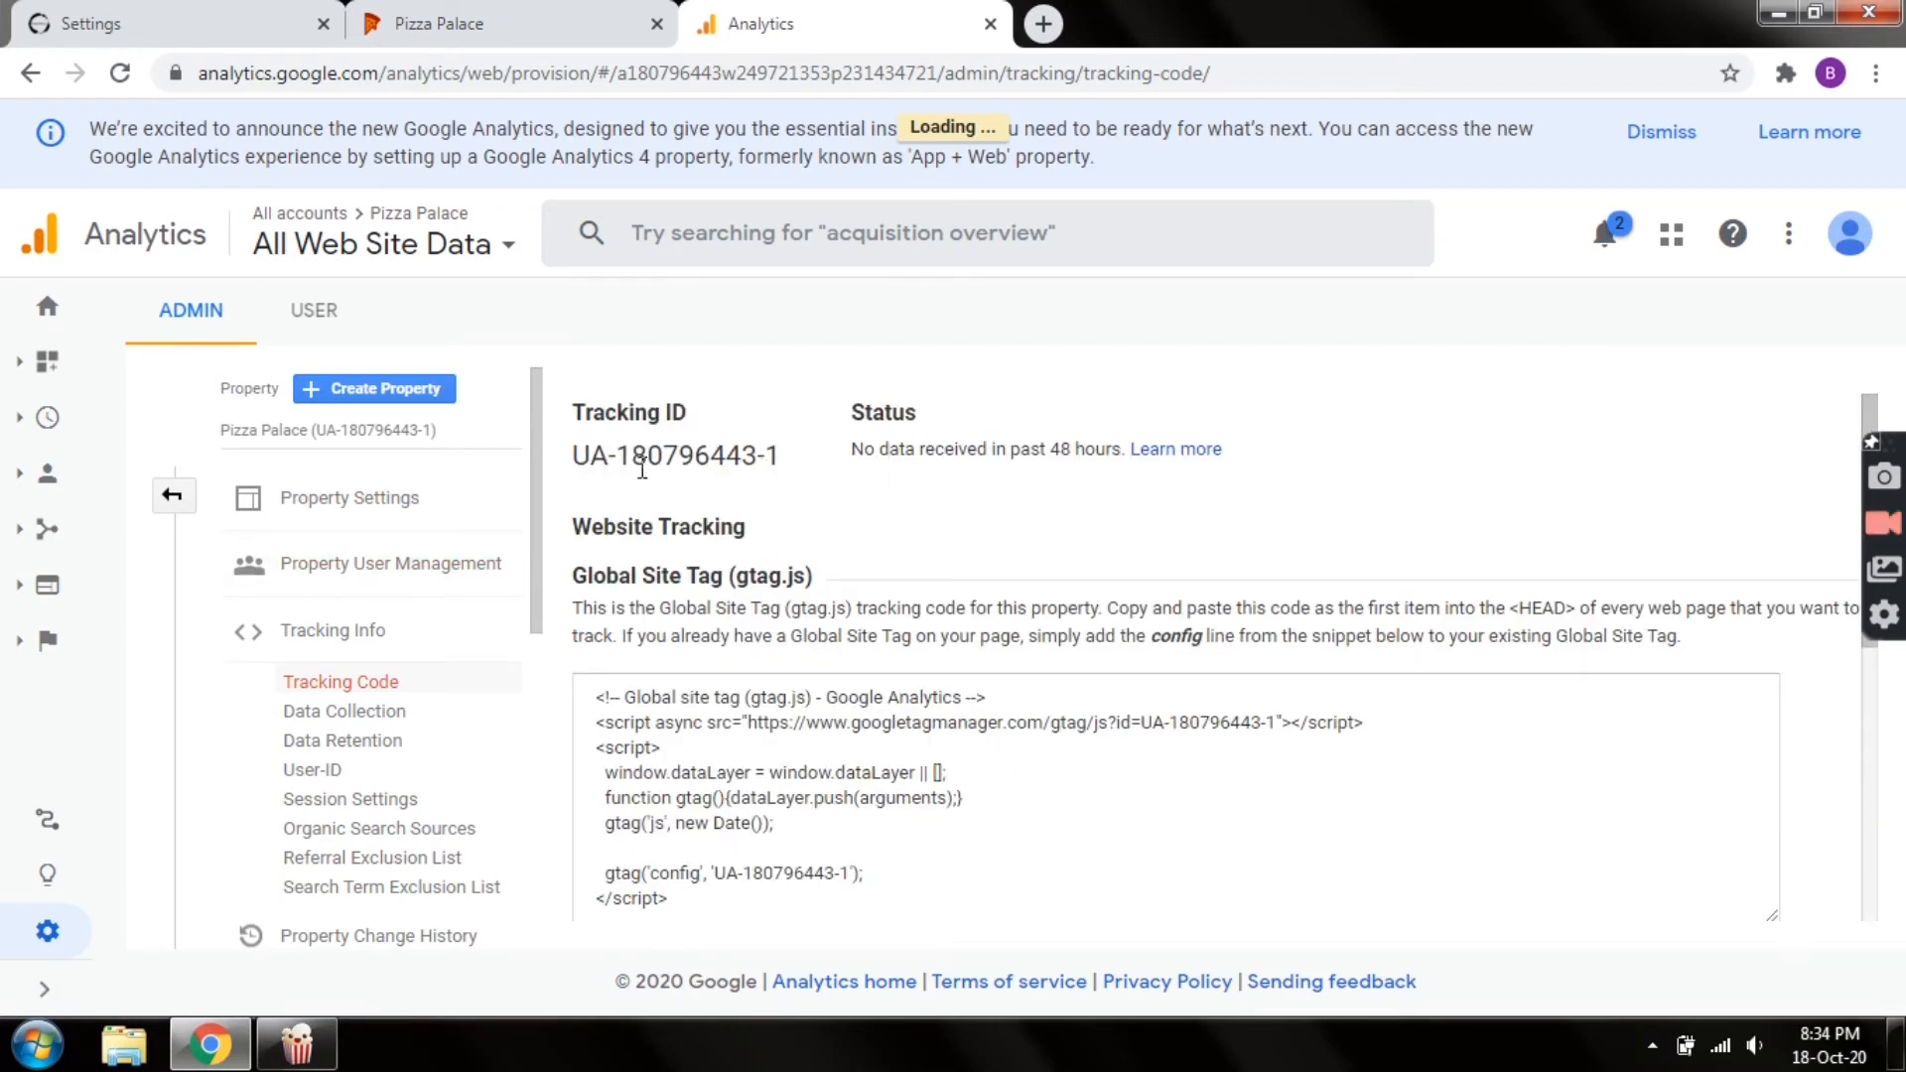
Copy the Pizza Palace property's full tracking ID from the tracking code page
{"action": "left_click_drag", "start_coordinate": [572, 456], "coordinate": [599, 455]}
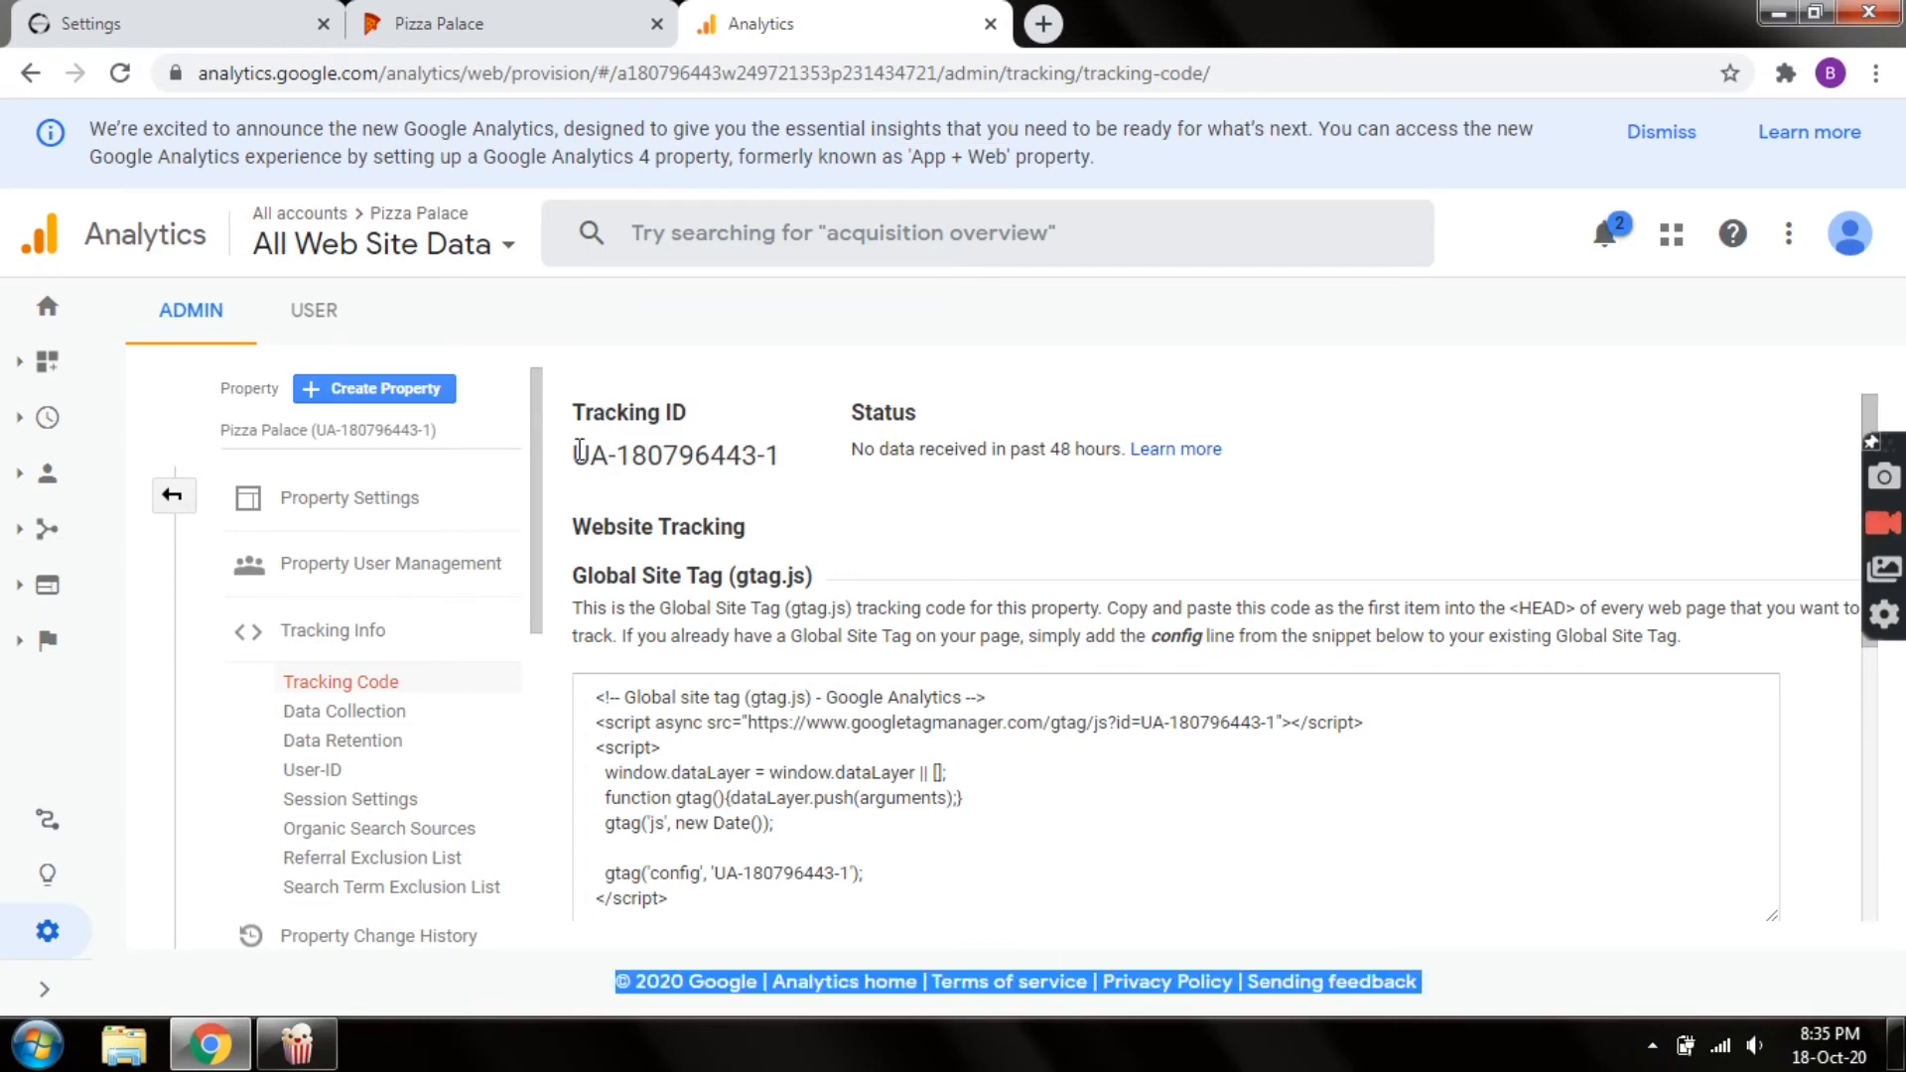
{"action": "left_click_drag", "start_coordinate": [580, 453], "coordinate": [806, 462]}
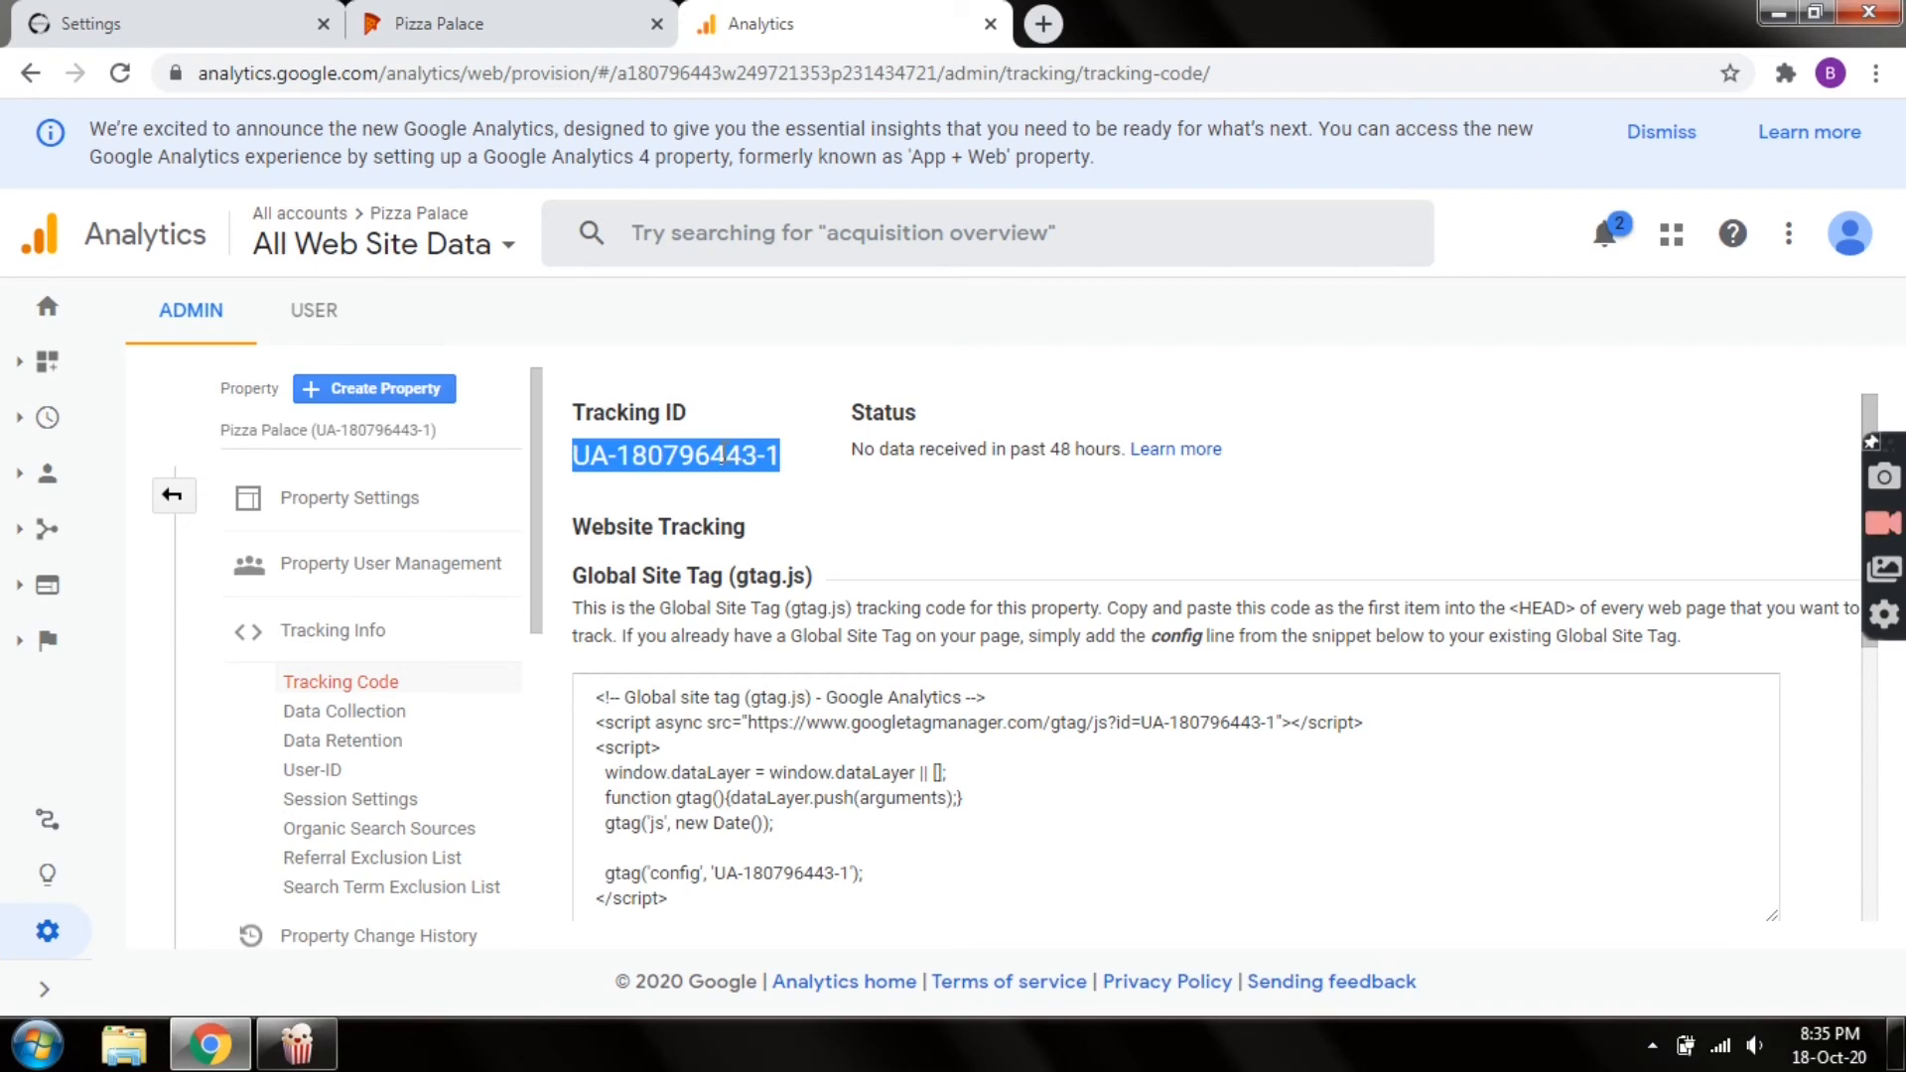
{"action": "right_click", "coordinate": [722, 455]}
{"action": "left_click", "coordinate": [775, 474]}
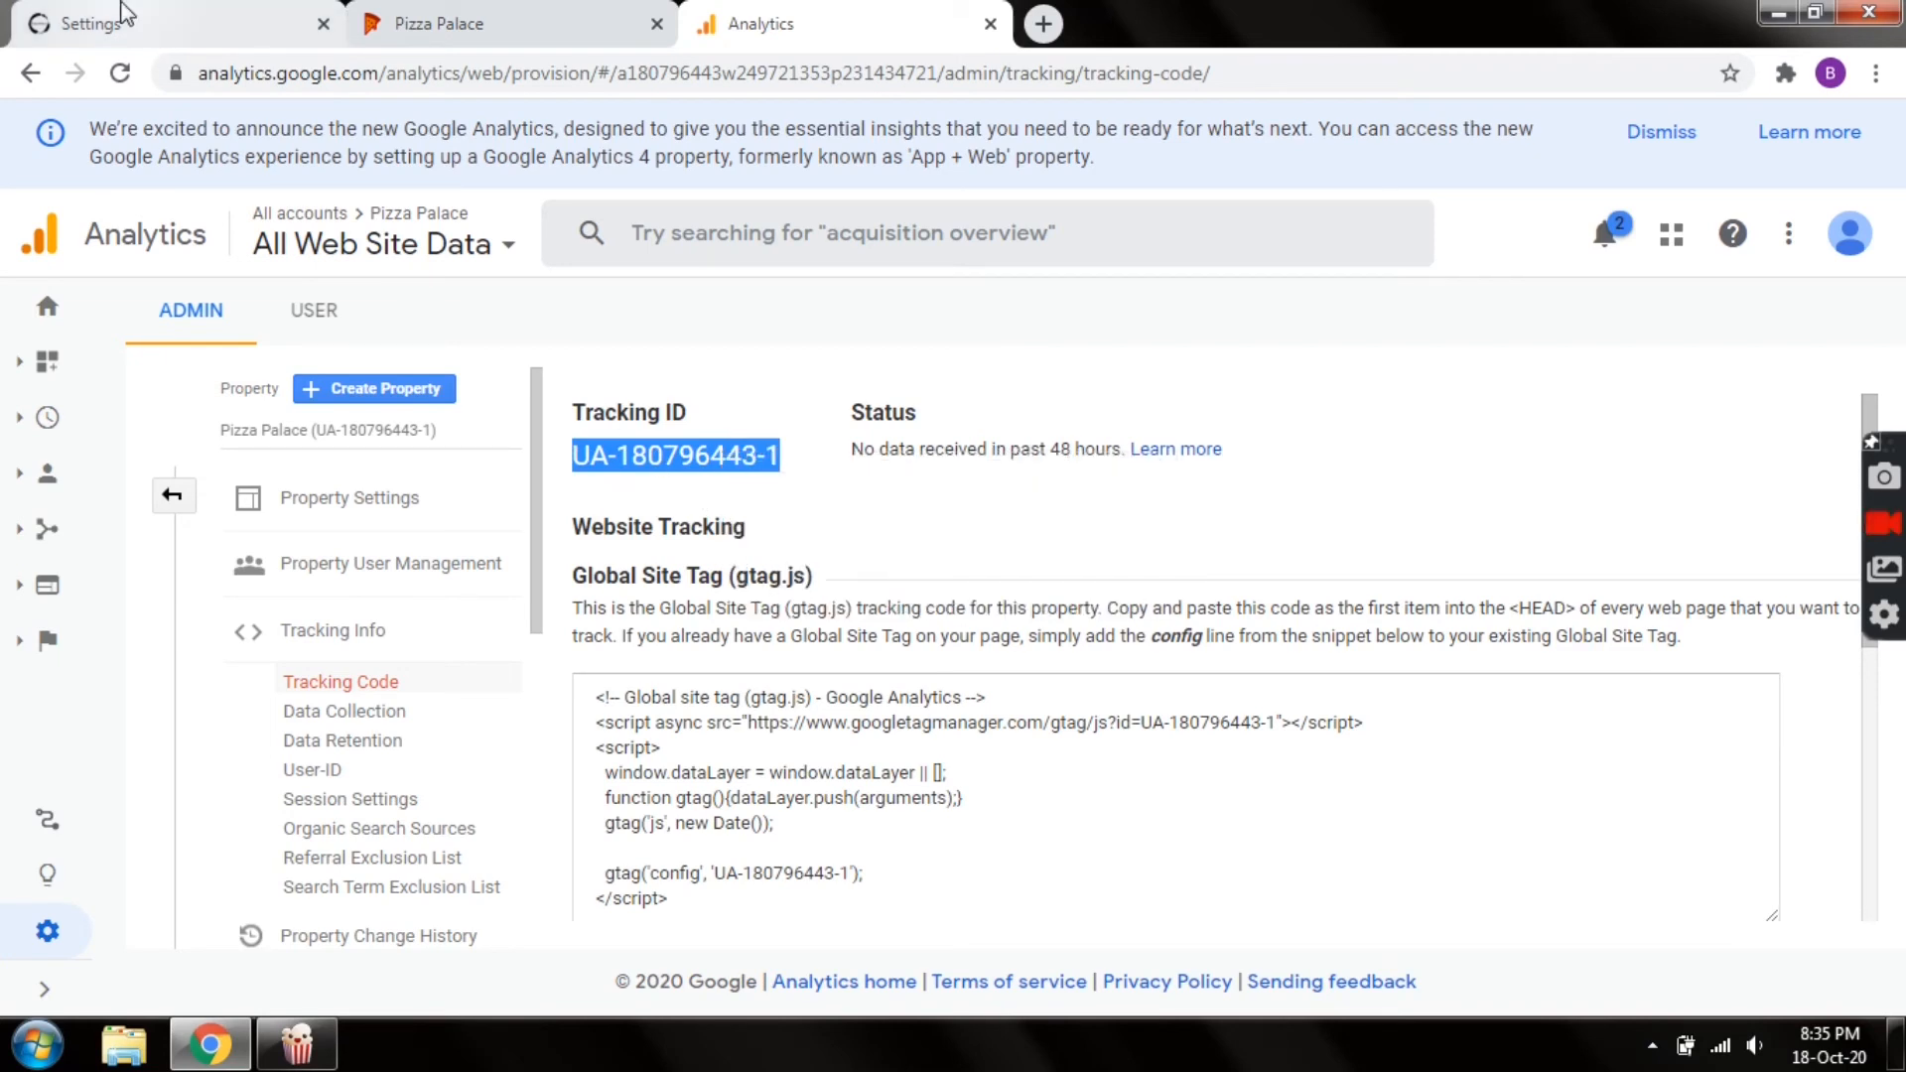
In the Pizza Palace admin settings, paste the copied tracking ID into the Google Analytics integration and save it
{"action": "left_click", "coordinate": [116, 13]}
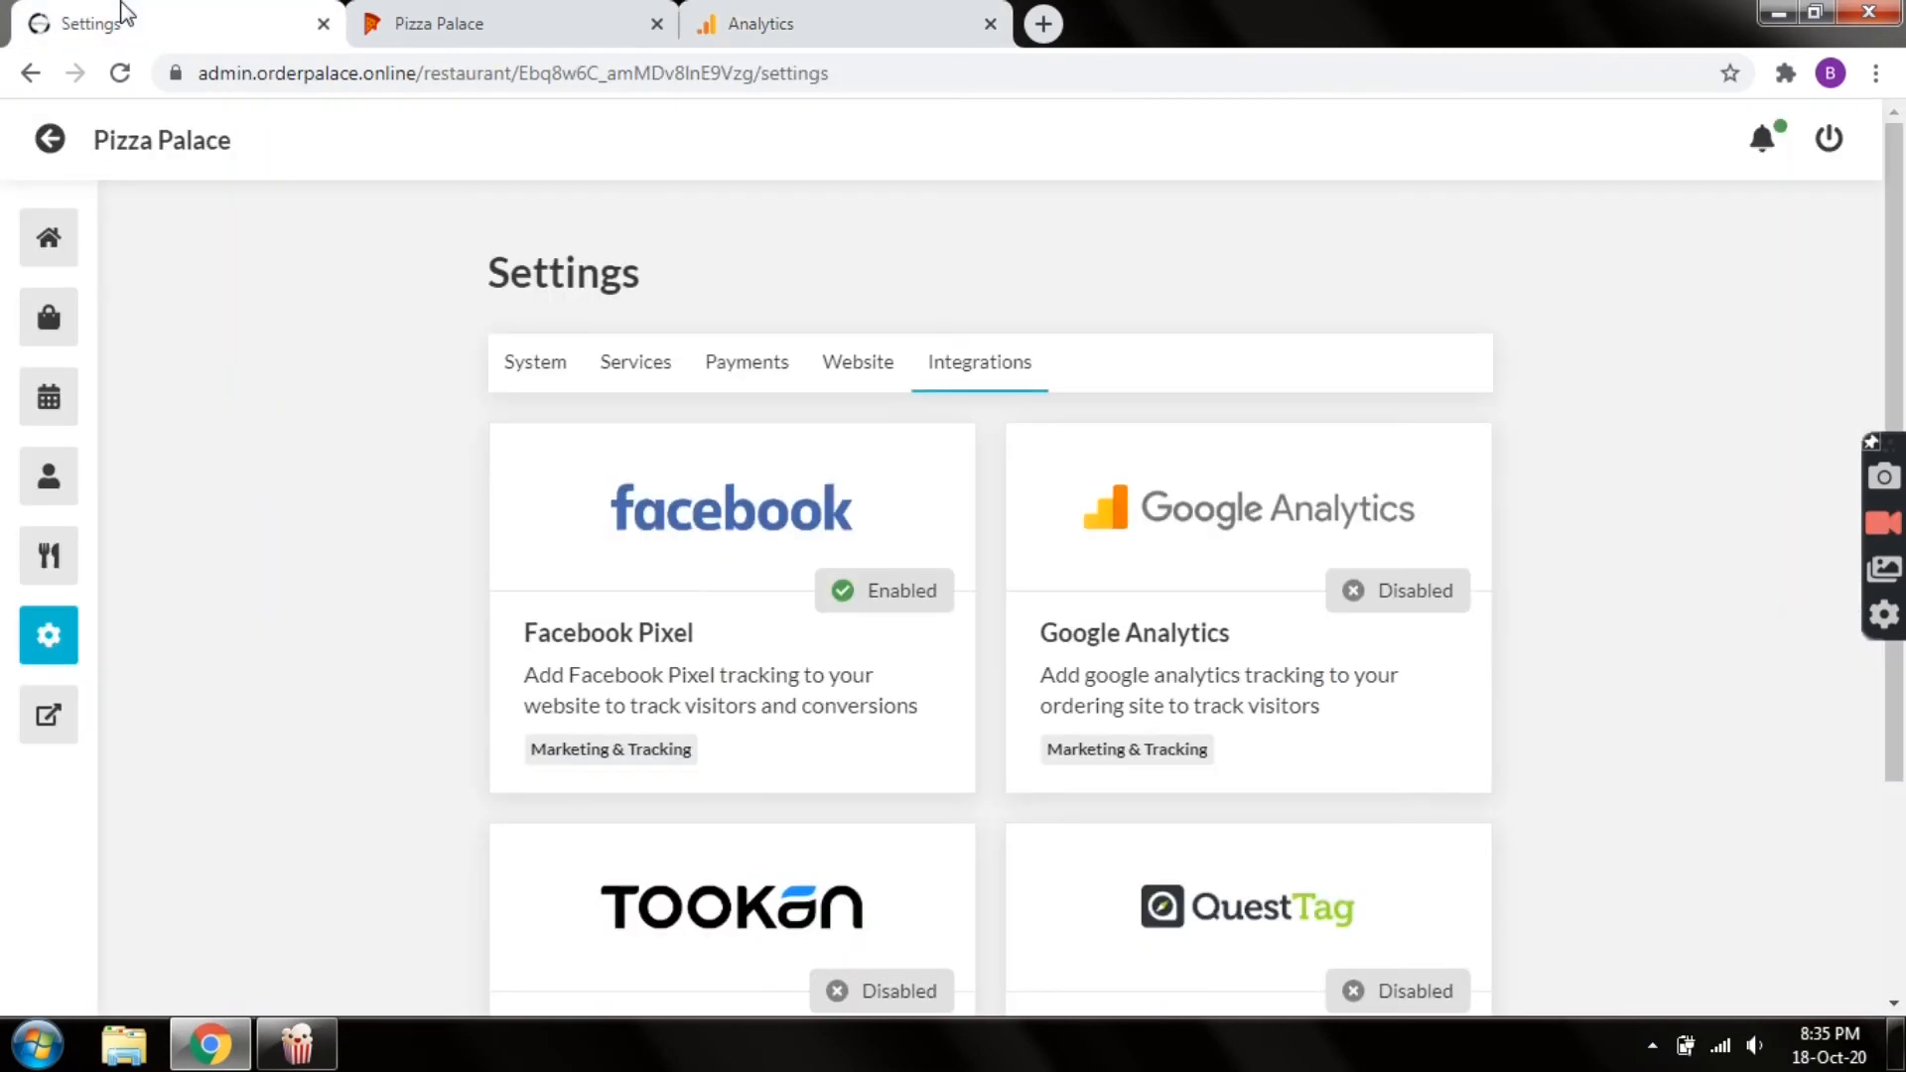
{"action": "left_click", "coordinate": [1342, 590]}
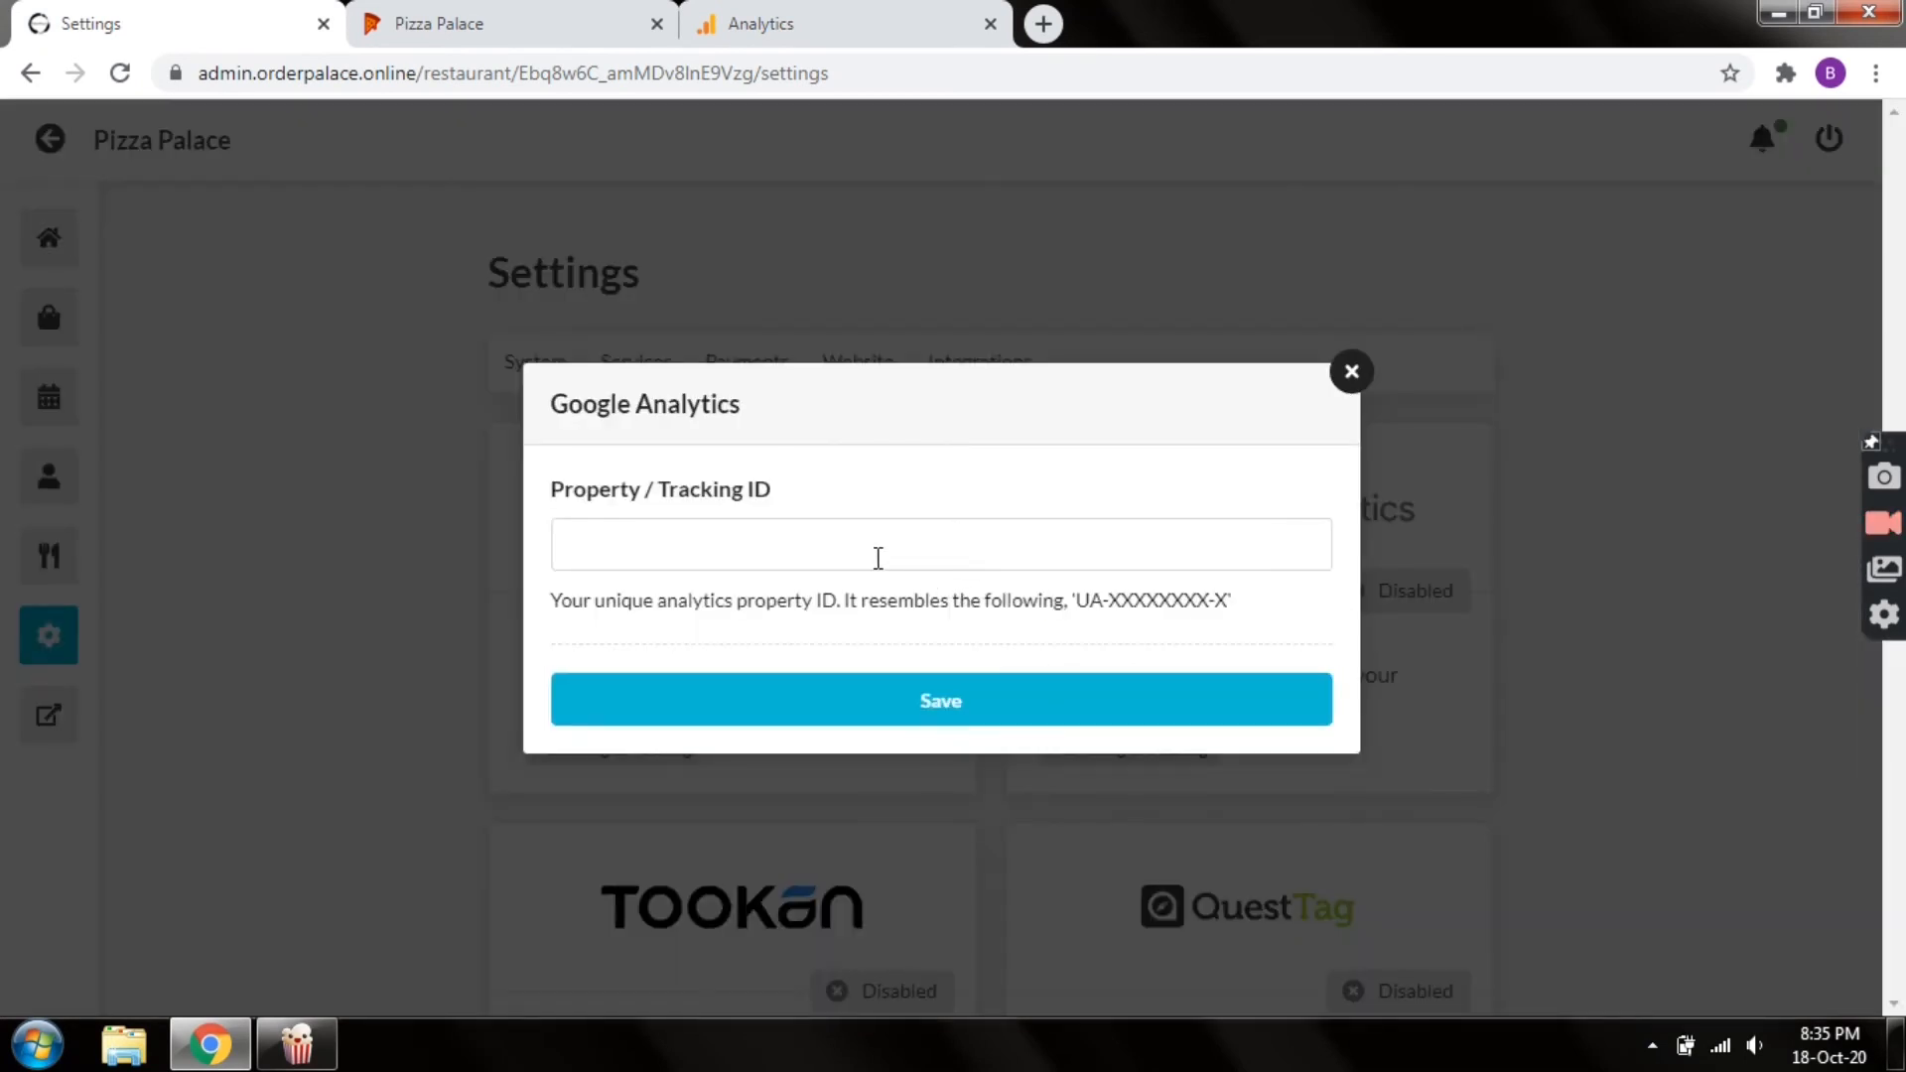
{"action": "right_click", "coordinate": [874, 556]}
{"action": "left_click", "coordinate": [951, 728]}
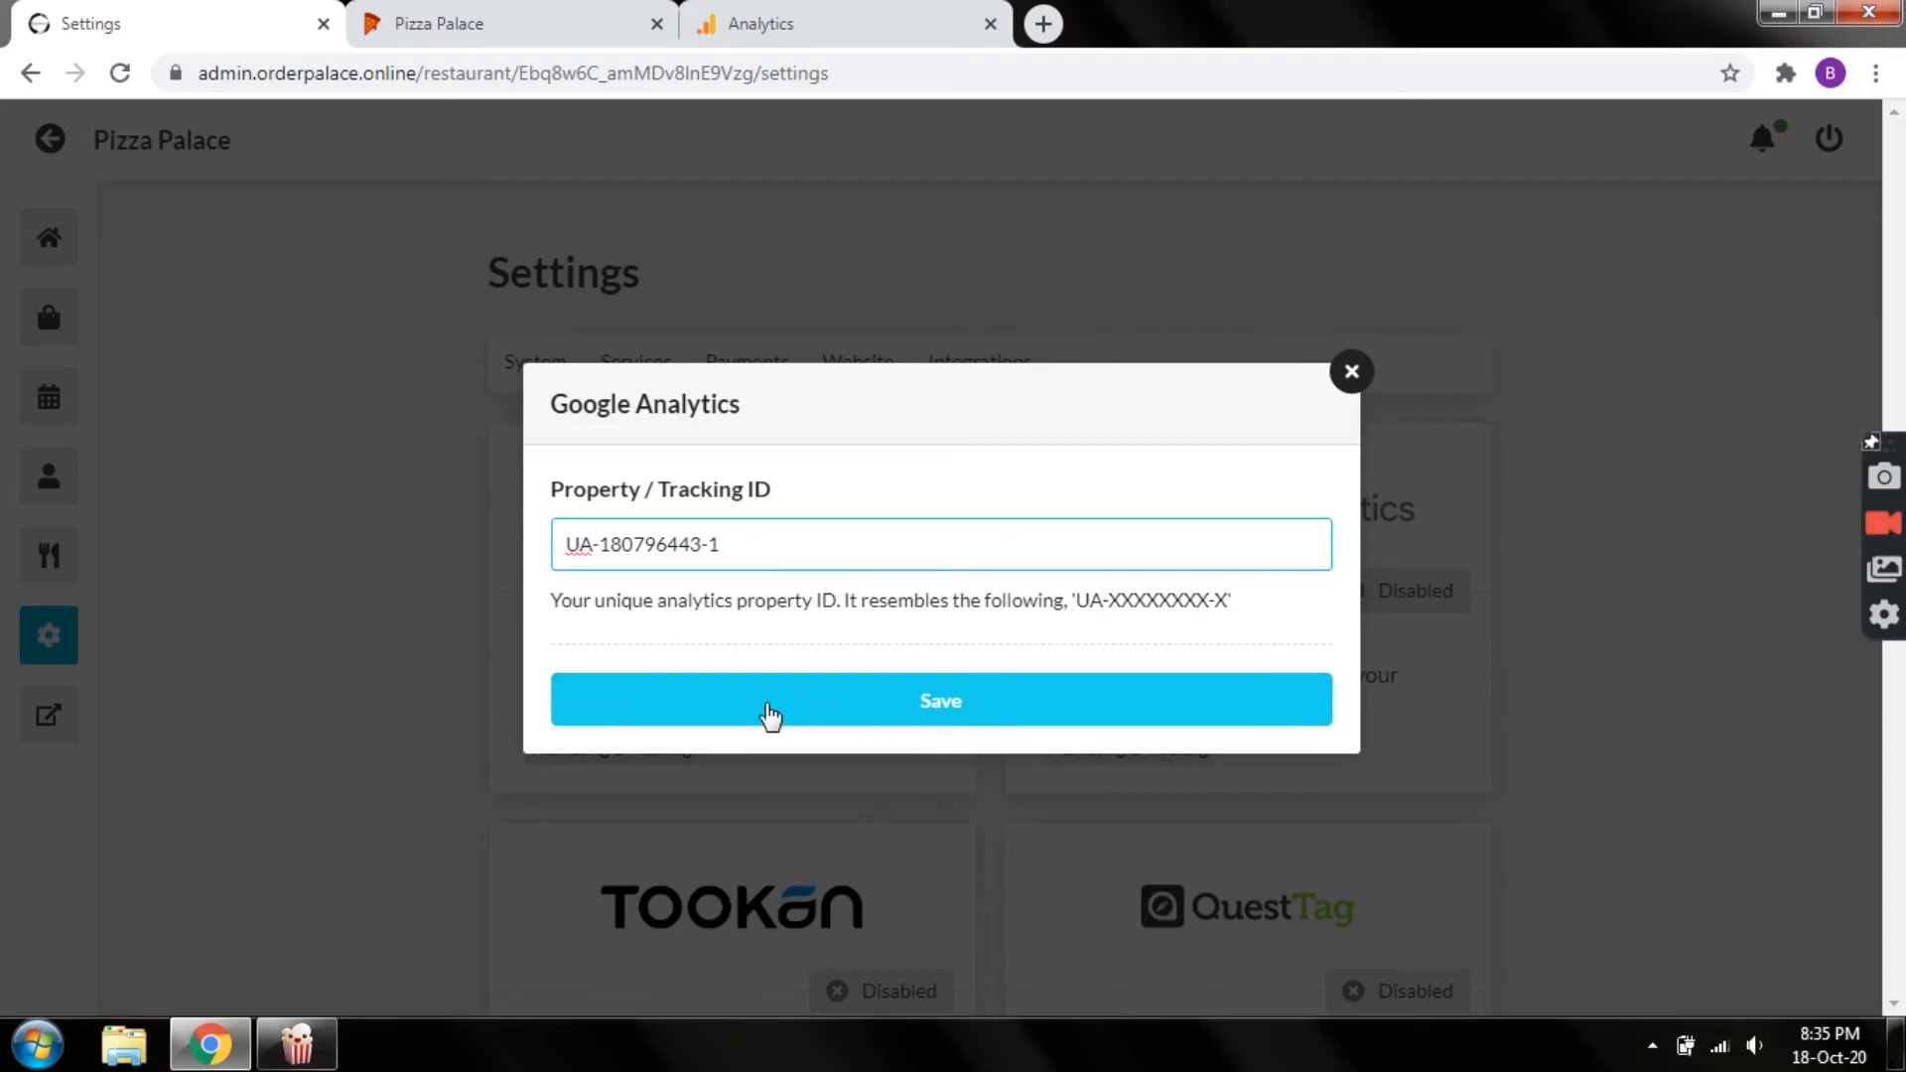
{"action": "left_click", "coordinate": [769, 714]}
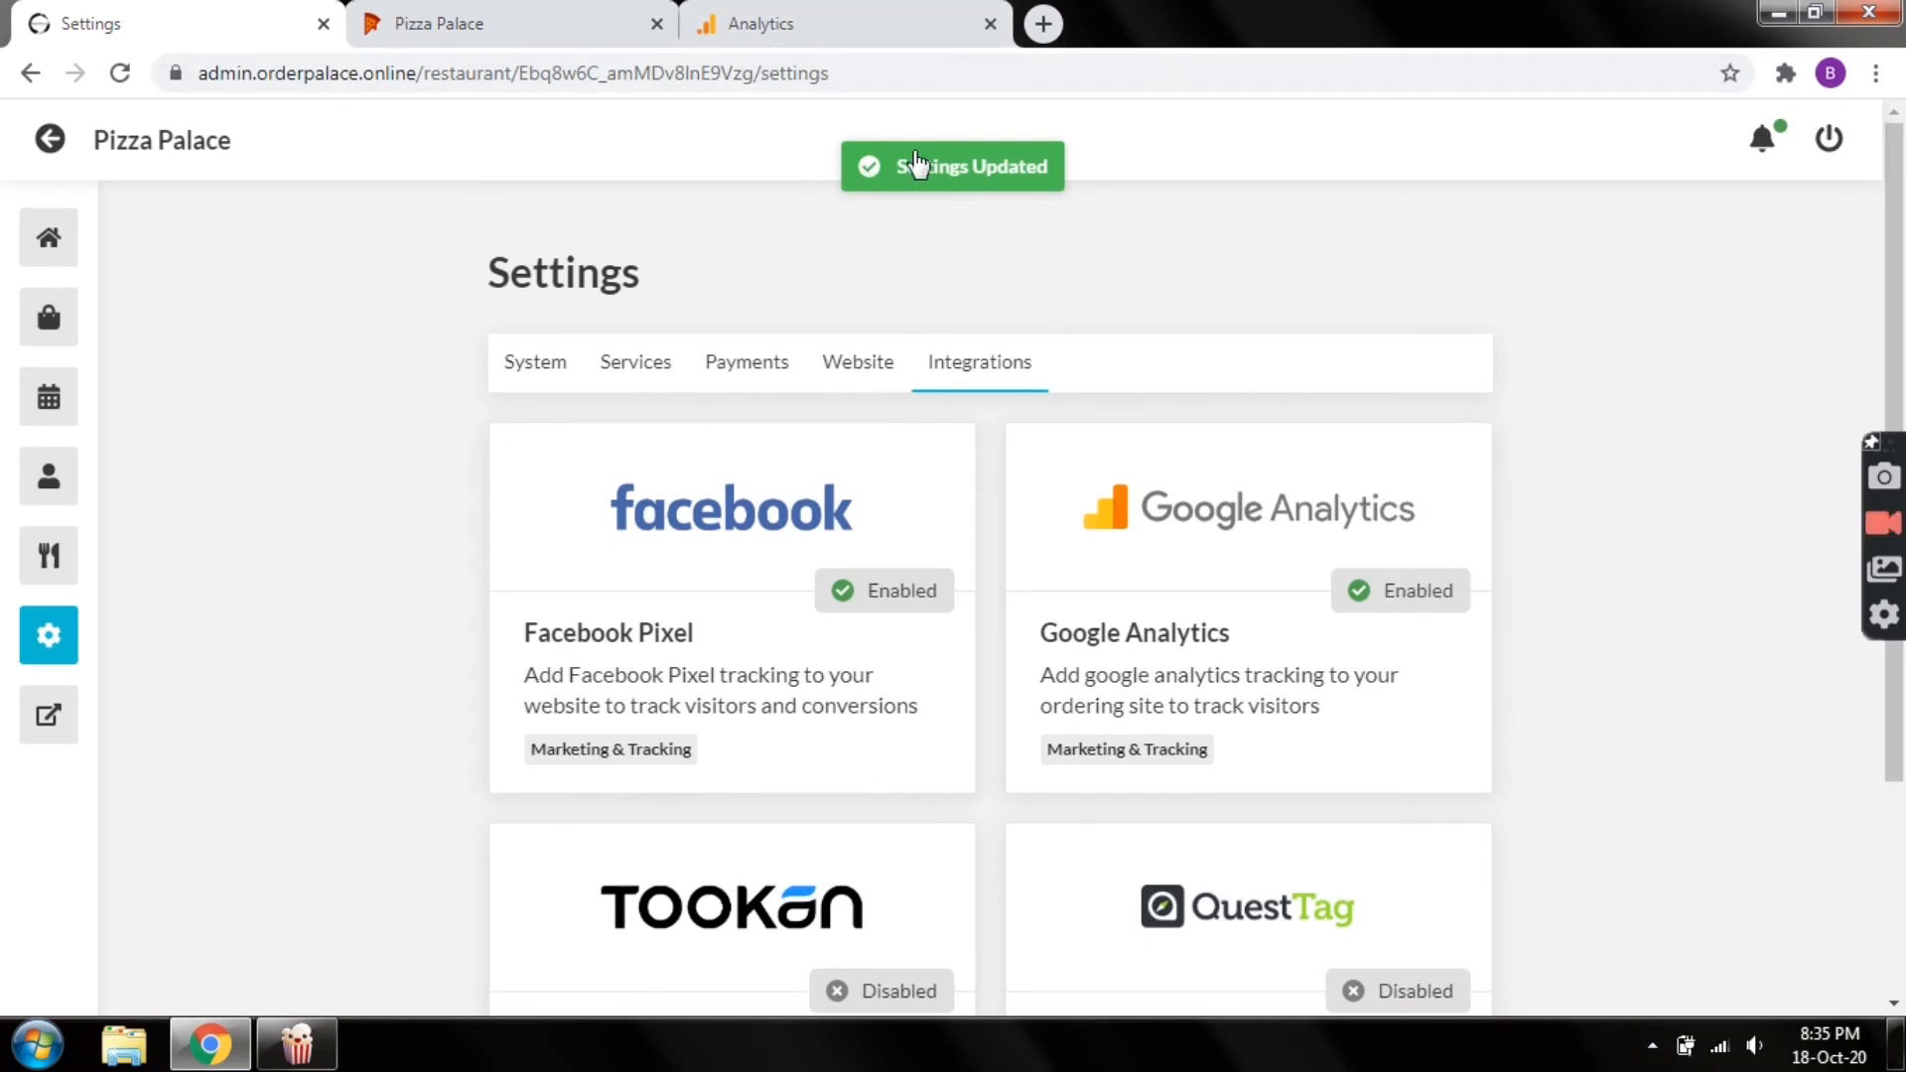
Return to Google Analytics, dismiss the search tip and expand the navigation sidebar
{"action": "left_click", "coordinate": [824, 13]}
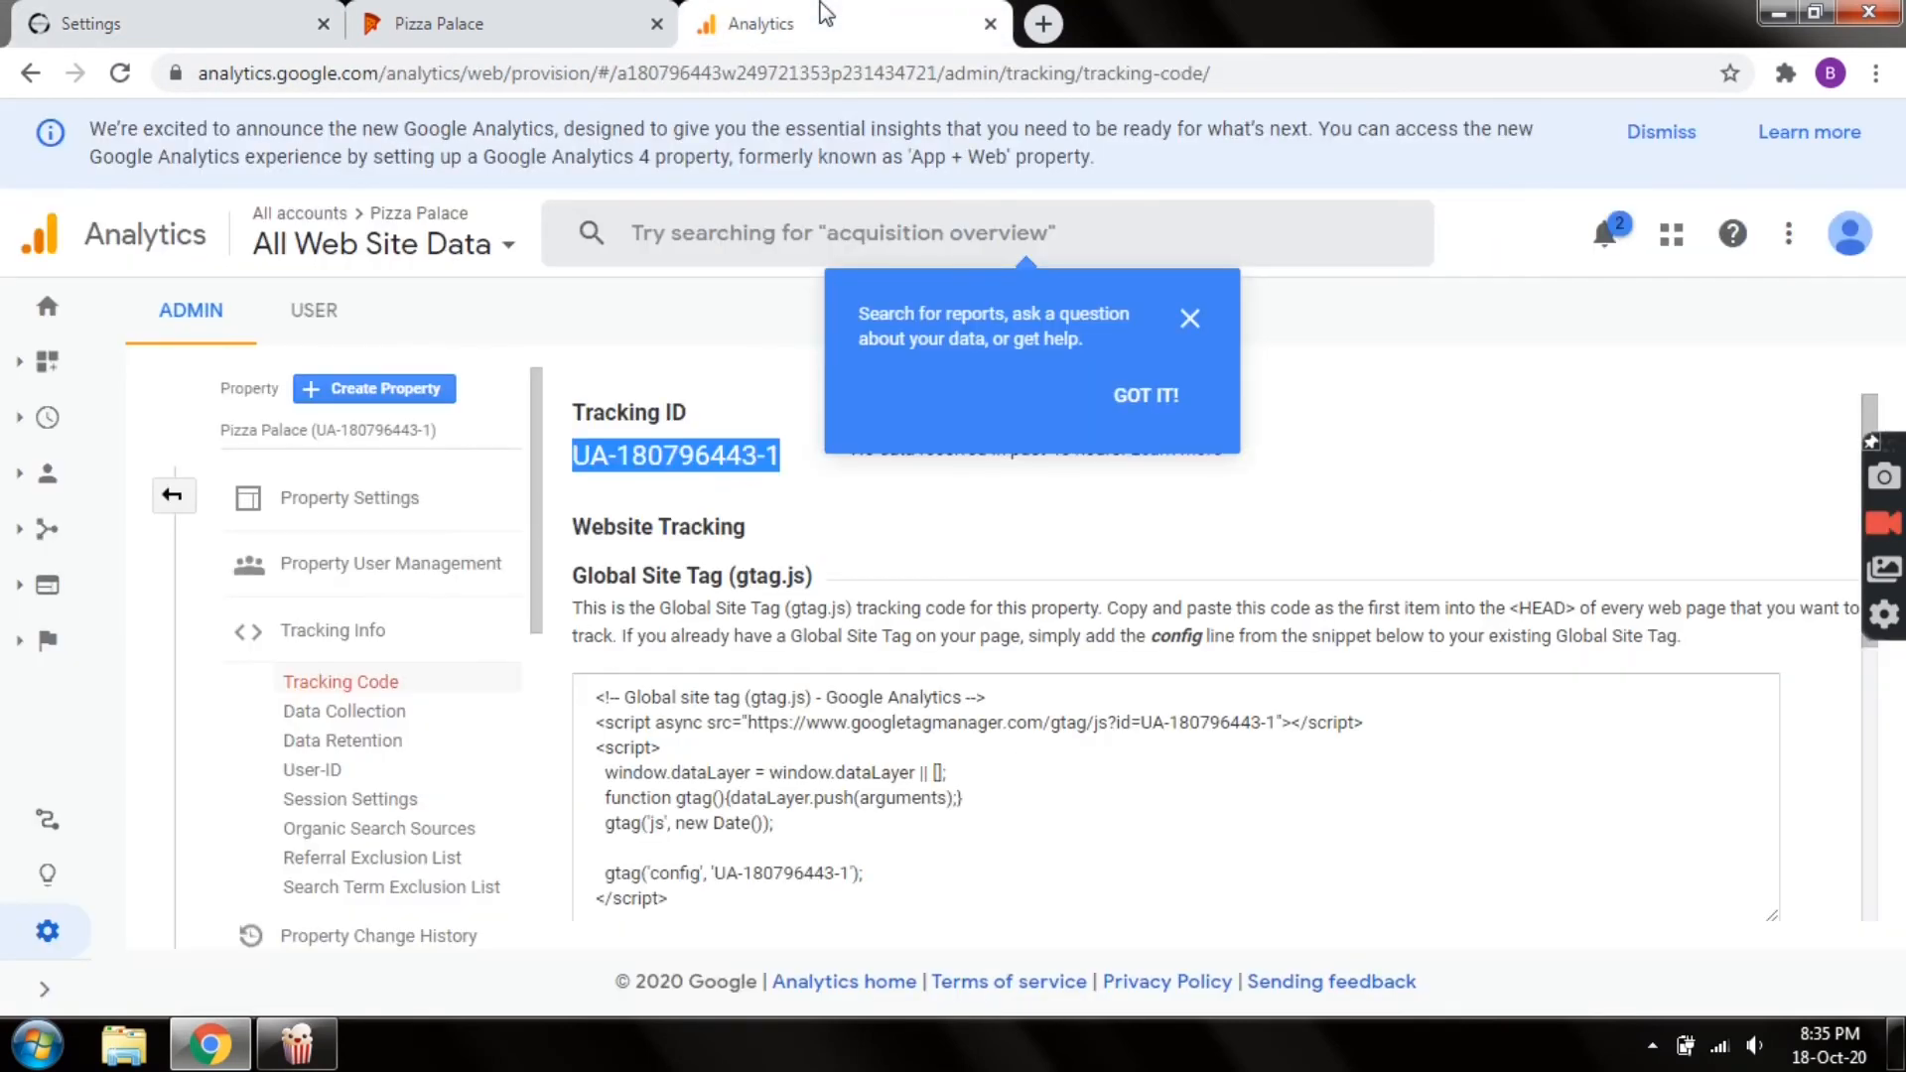
{"action": "left_click", "coordinate": [1132, 397]}
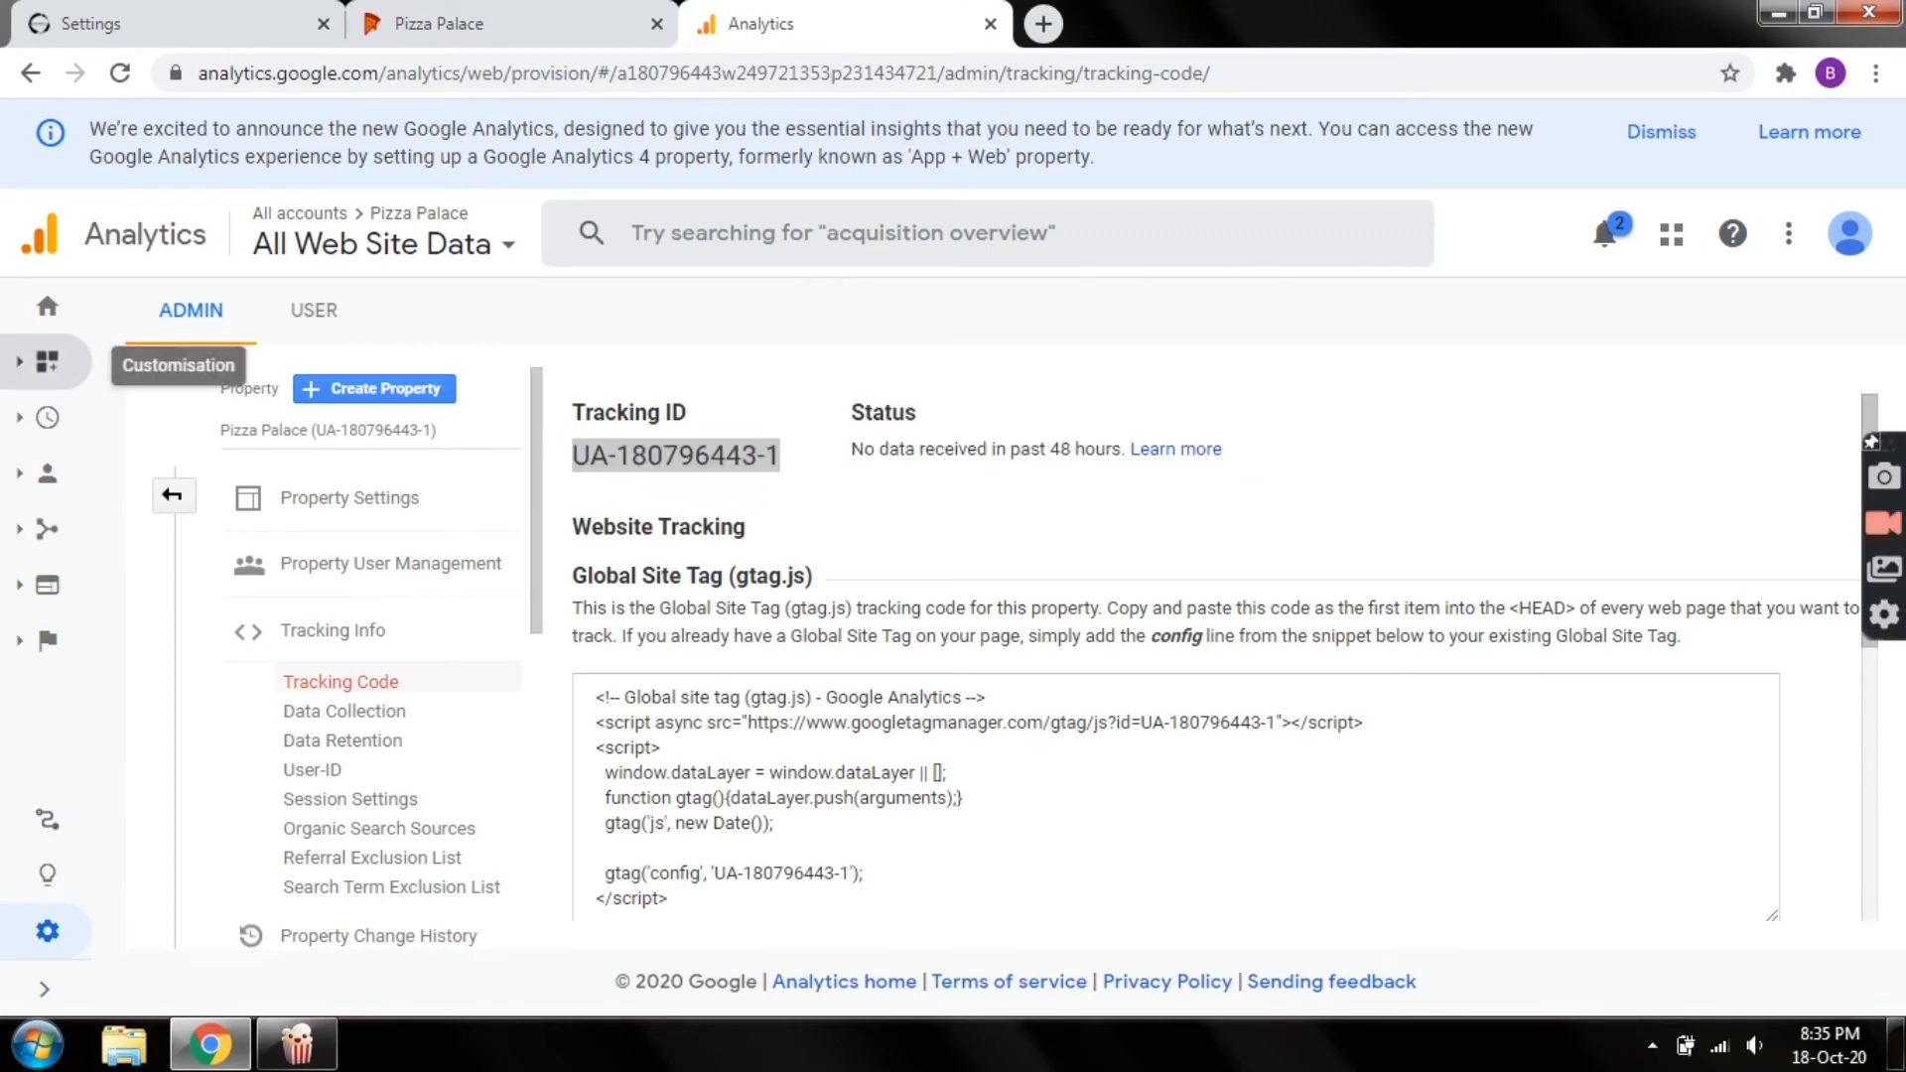
{"action": "left_click", "coordinate": [42, 991]}
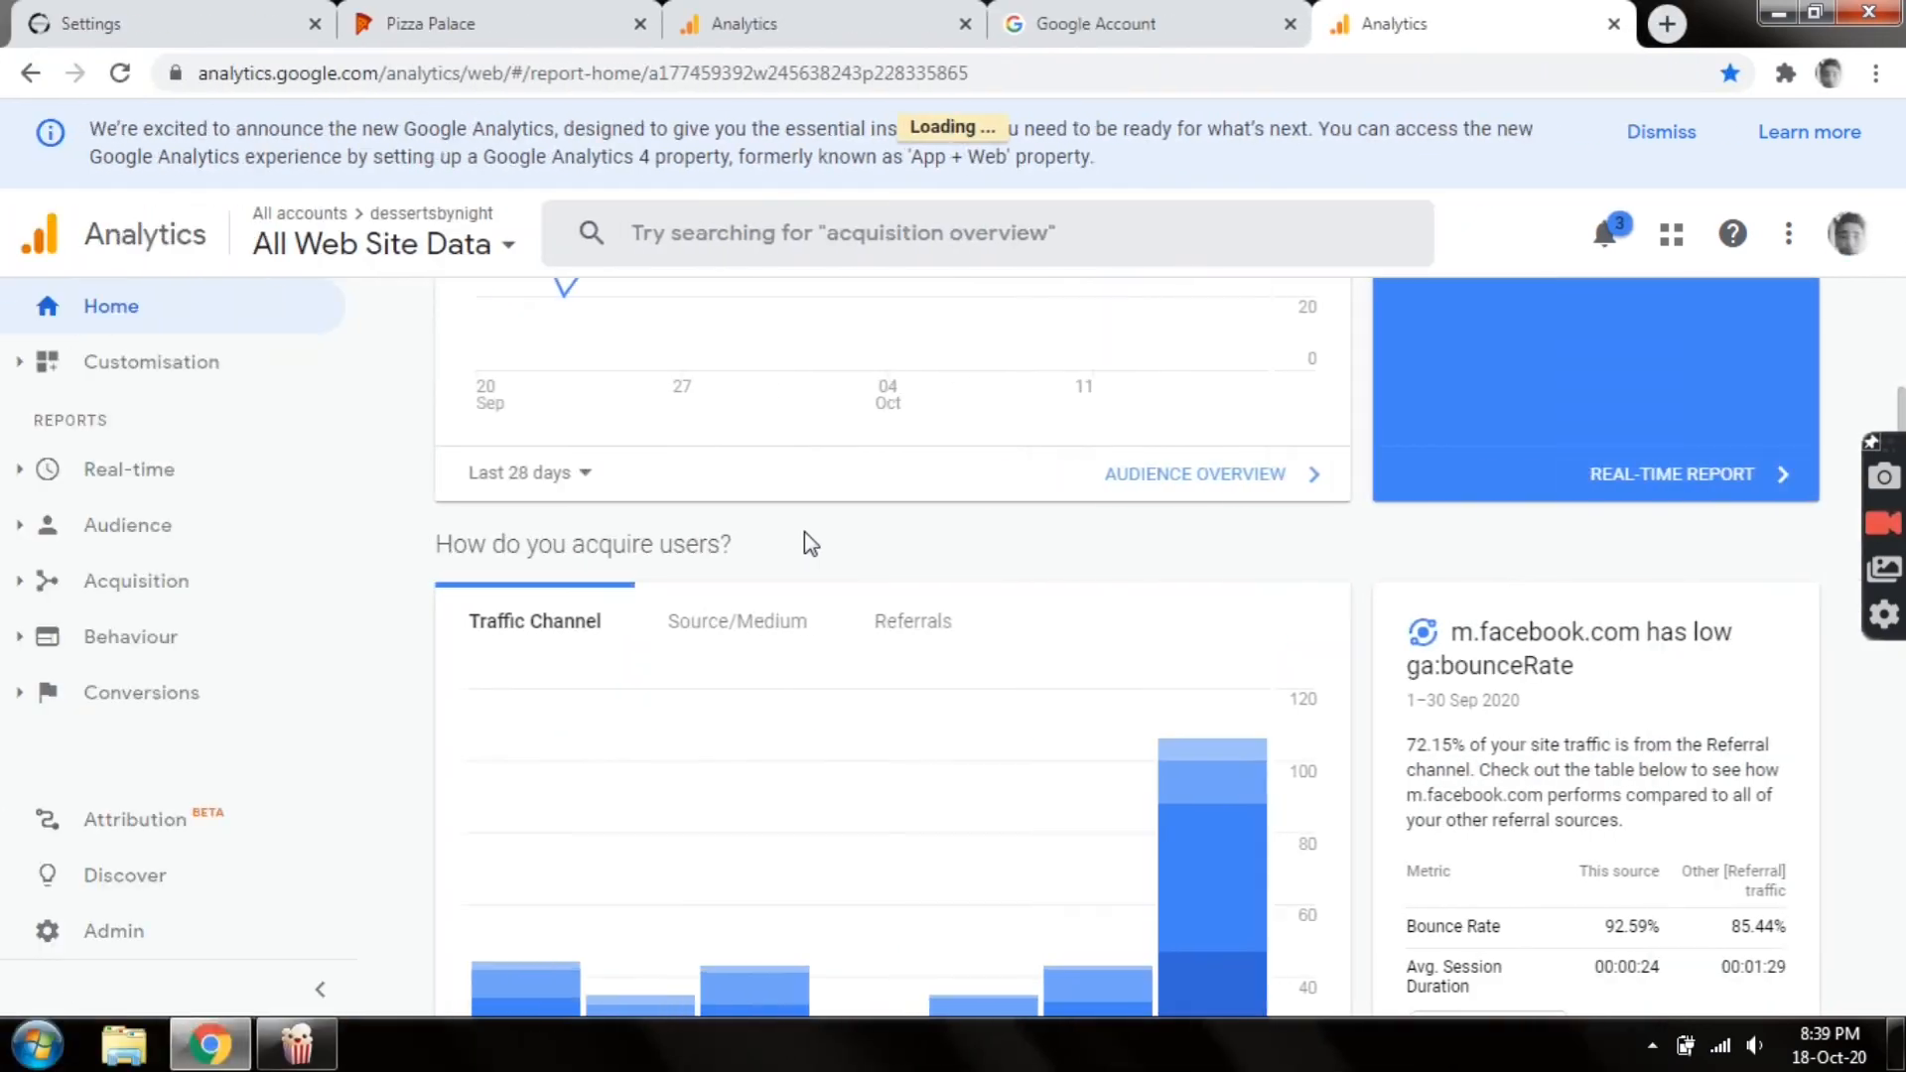
Examine the dessertsbynight home report: user trends, traffic channels, retention, visit times, countries, devices and most visited pages
{"action": "scroll", "coordinate": [805, 538], "scroll_direction": "up", "scroll_amount": 5}
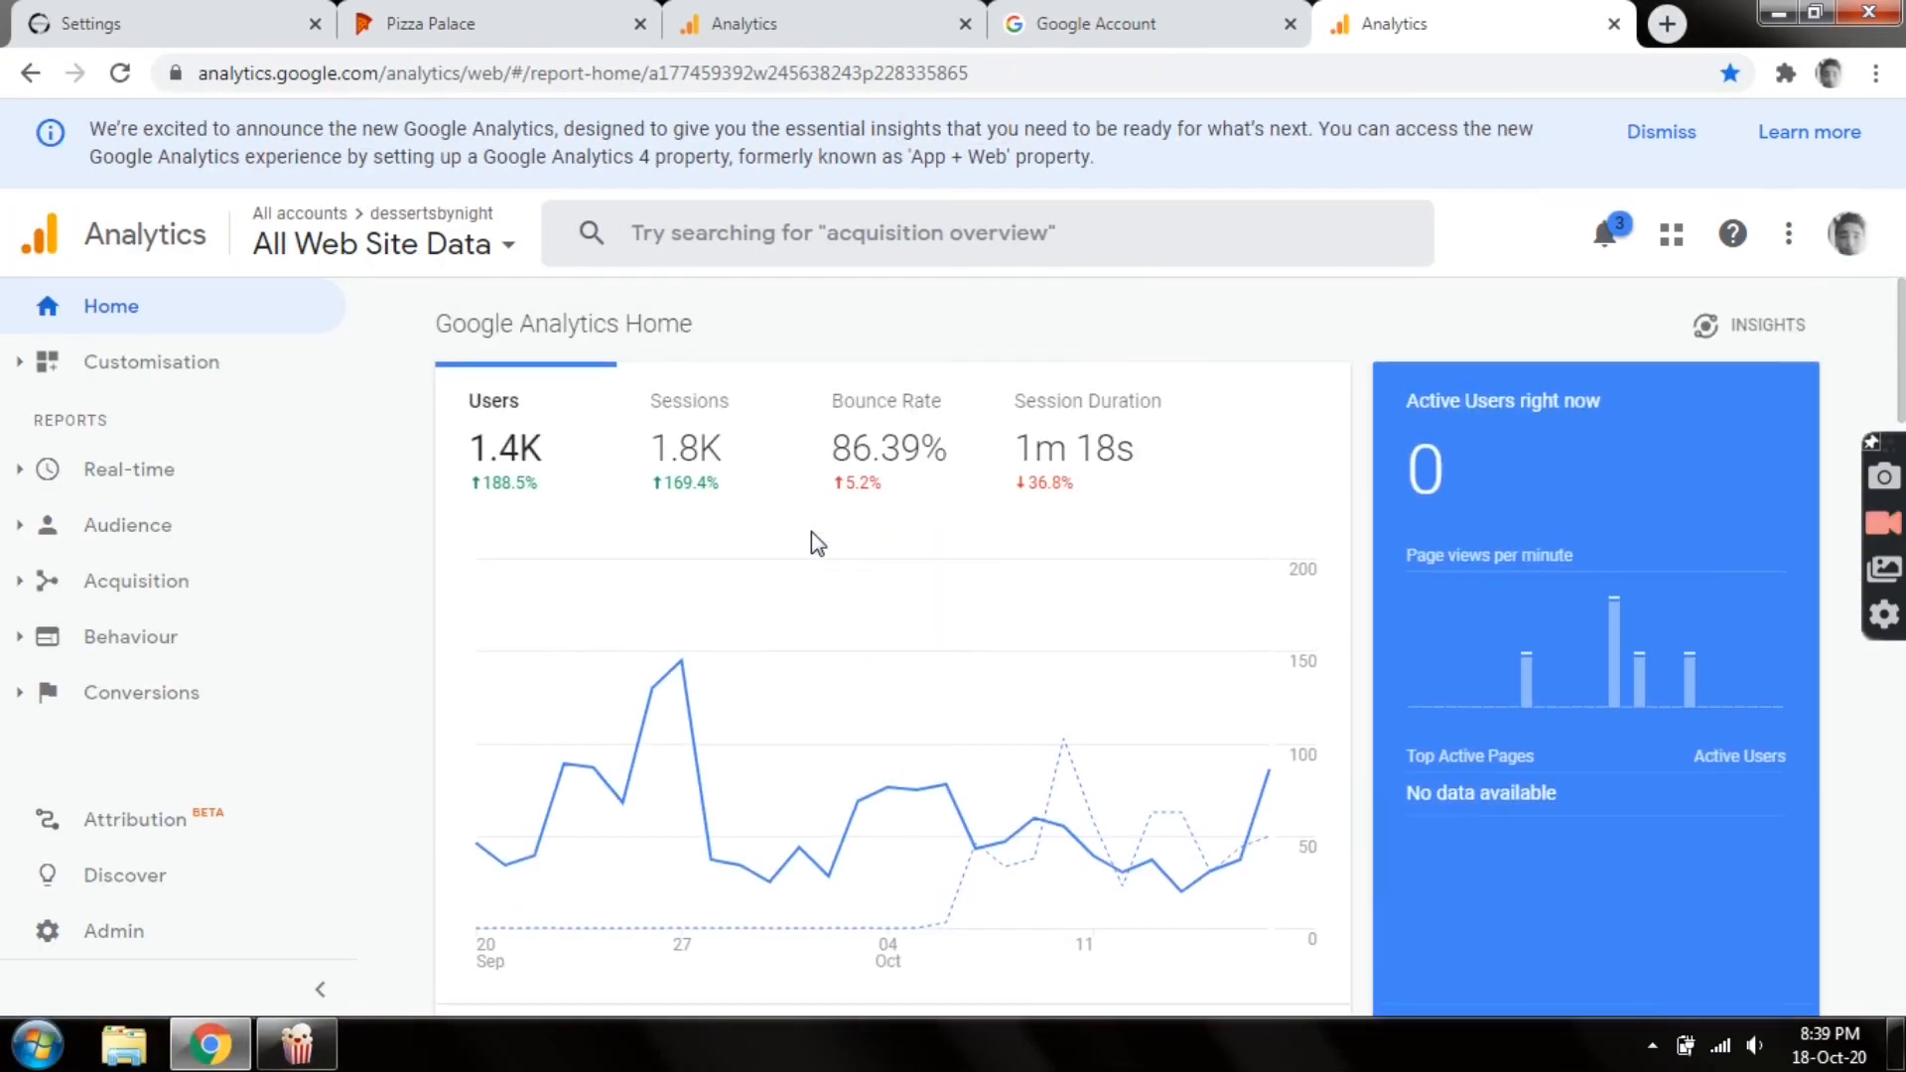
{"action": "scroll", "coordinate": [812, 532], "scroll_direction": "down", "scroll_amount": 3}
{"action": "scroll", "coordinate": [808, 485], "scroll_direction": "up", "scroll_amount": 3}
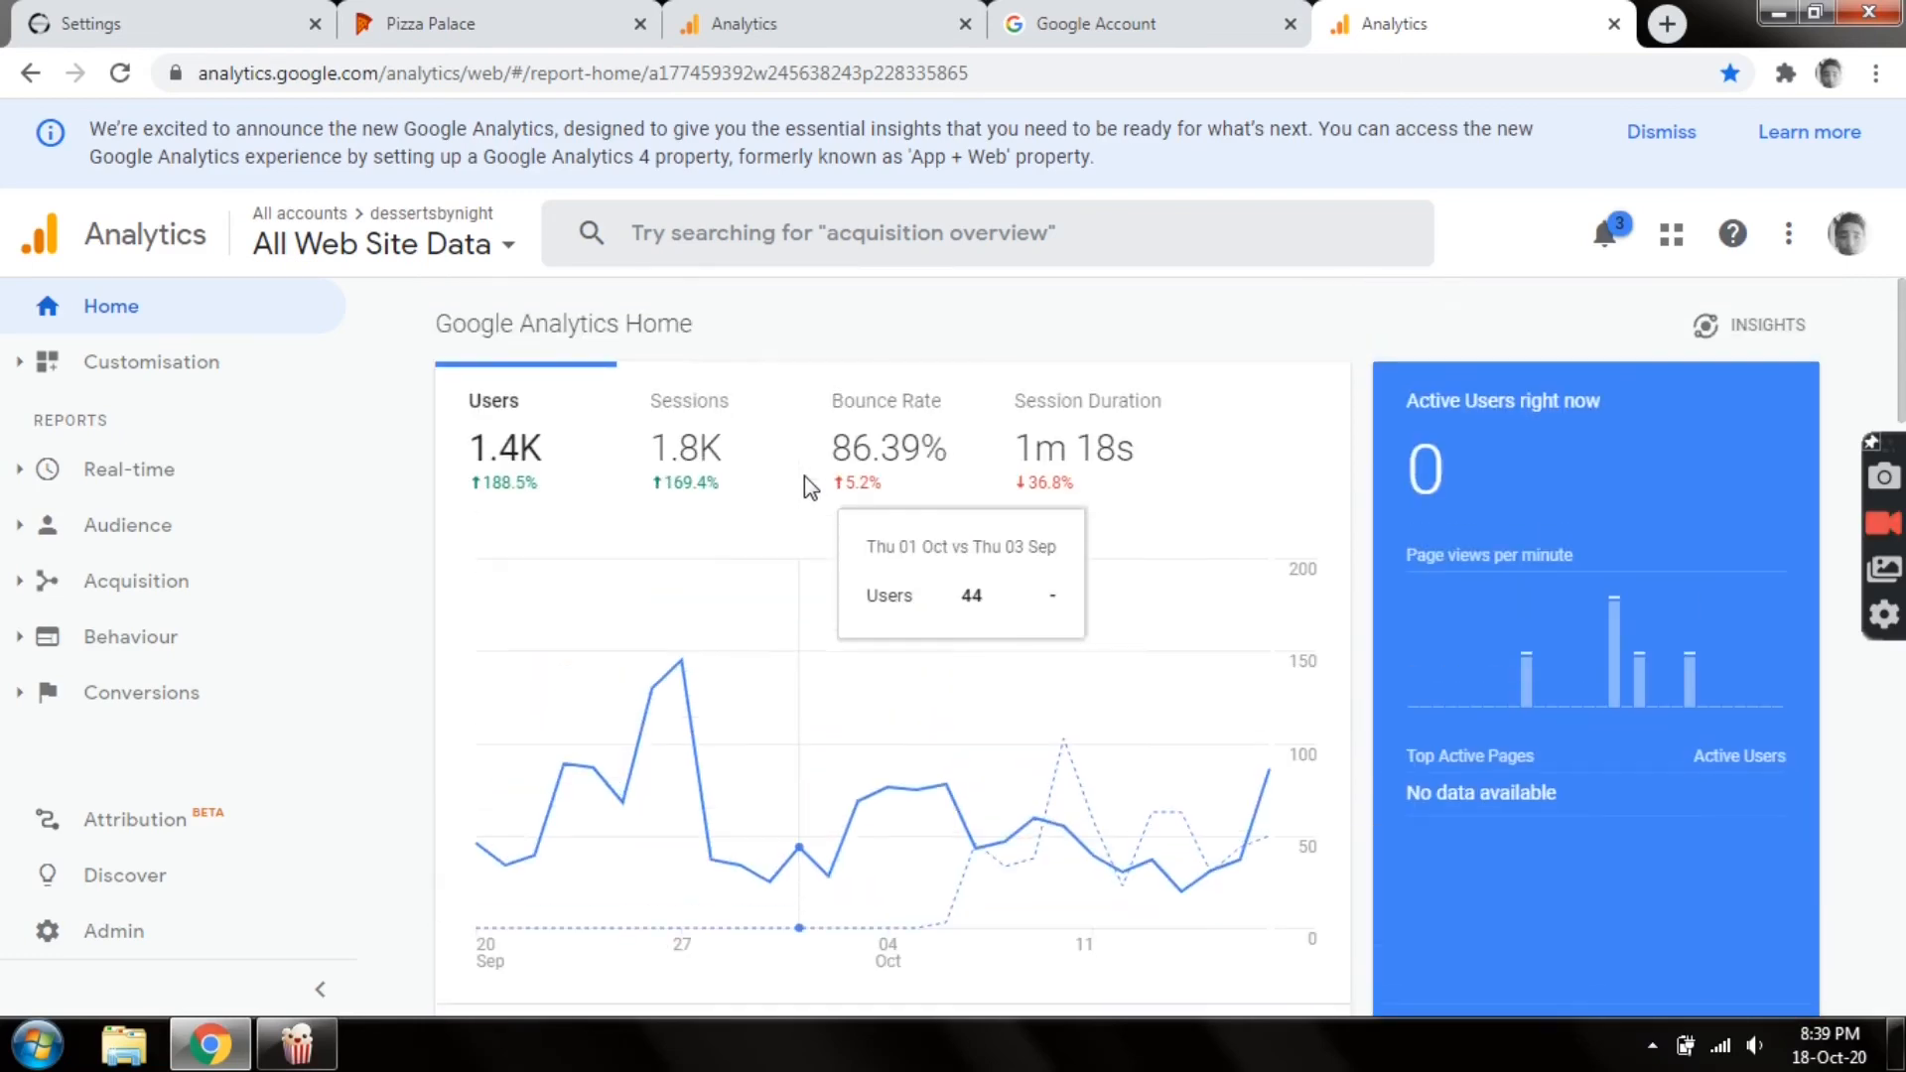
{"action": "scroll", "coordinate": [951, 566], "scroll_direction": "down", "scroll_amount": 10}
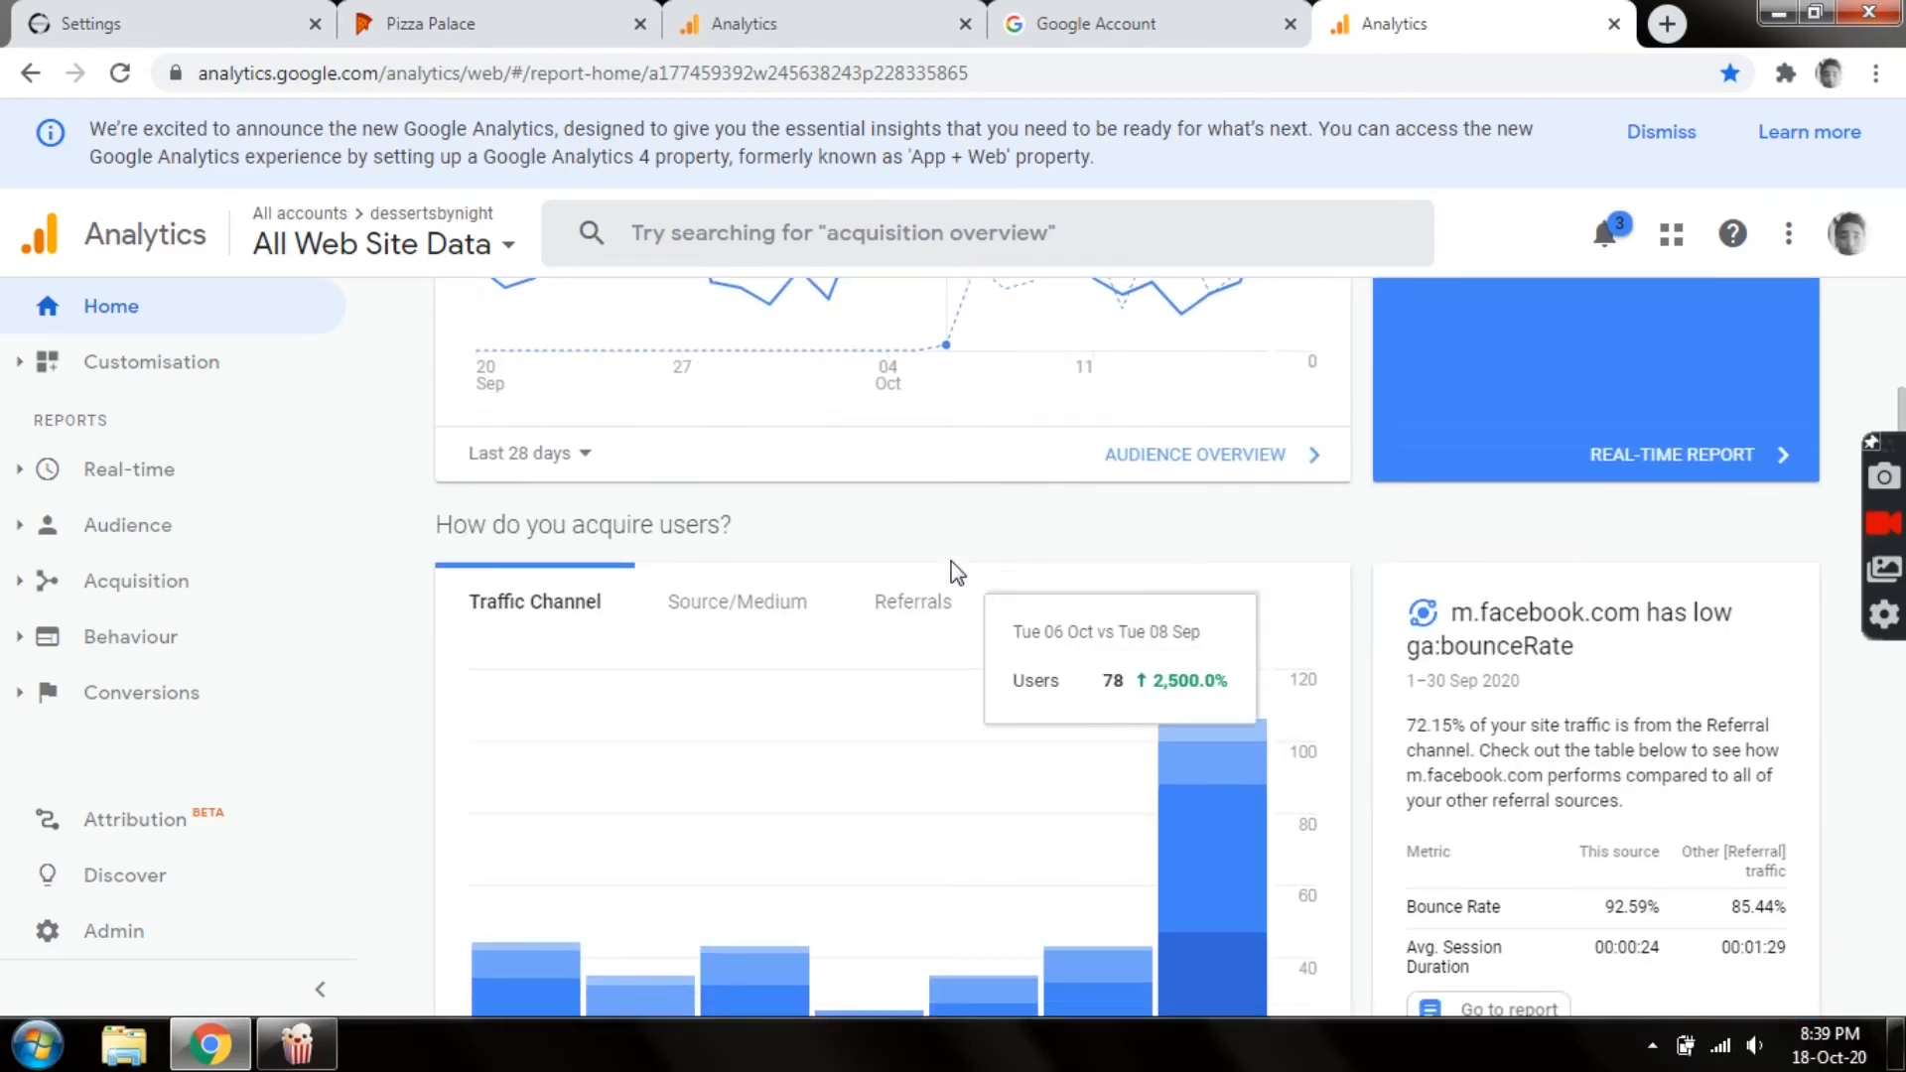
{"action": "scroll", "coordinate": [927, 879], "scroll_direction": "down", "scroll_amount": 1}
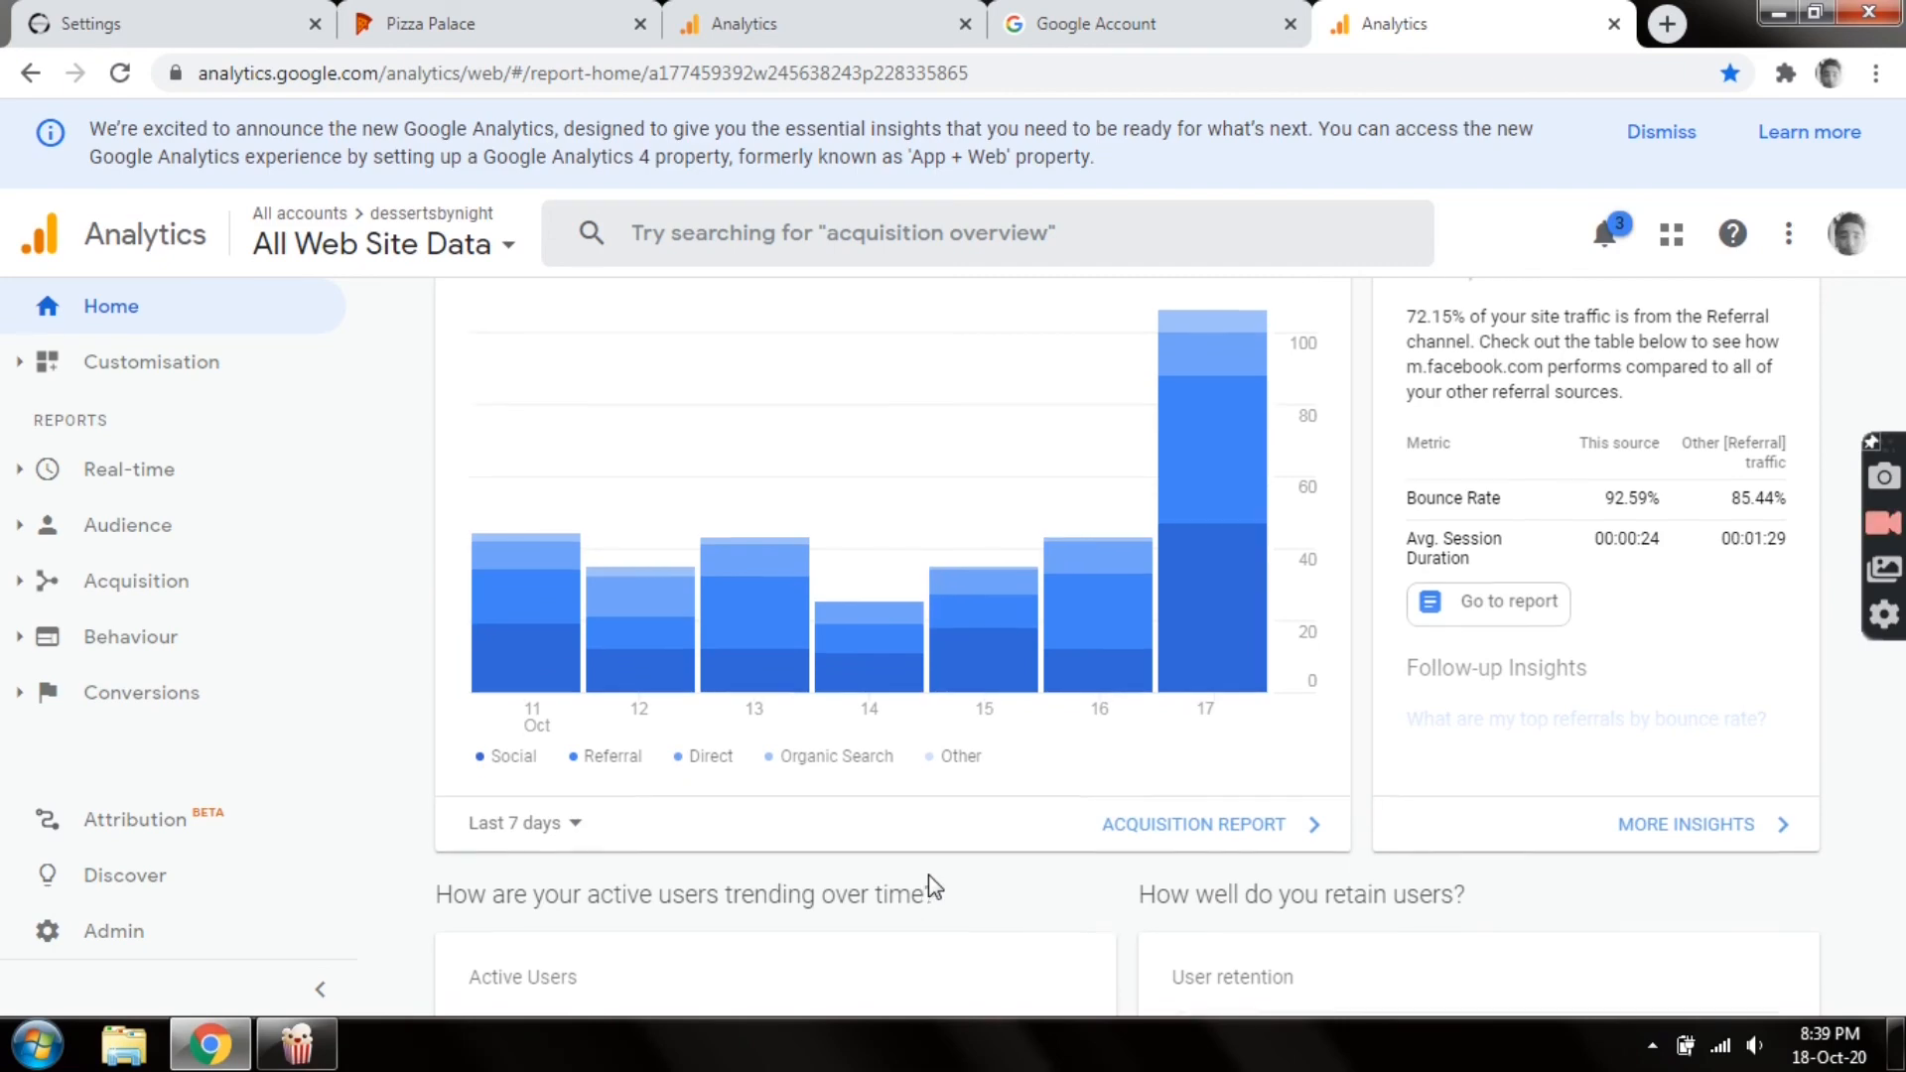
{"action": "scroll", "coordinate": [927, 874], "scroll_direction": "down", "scroll_amount": 5}
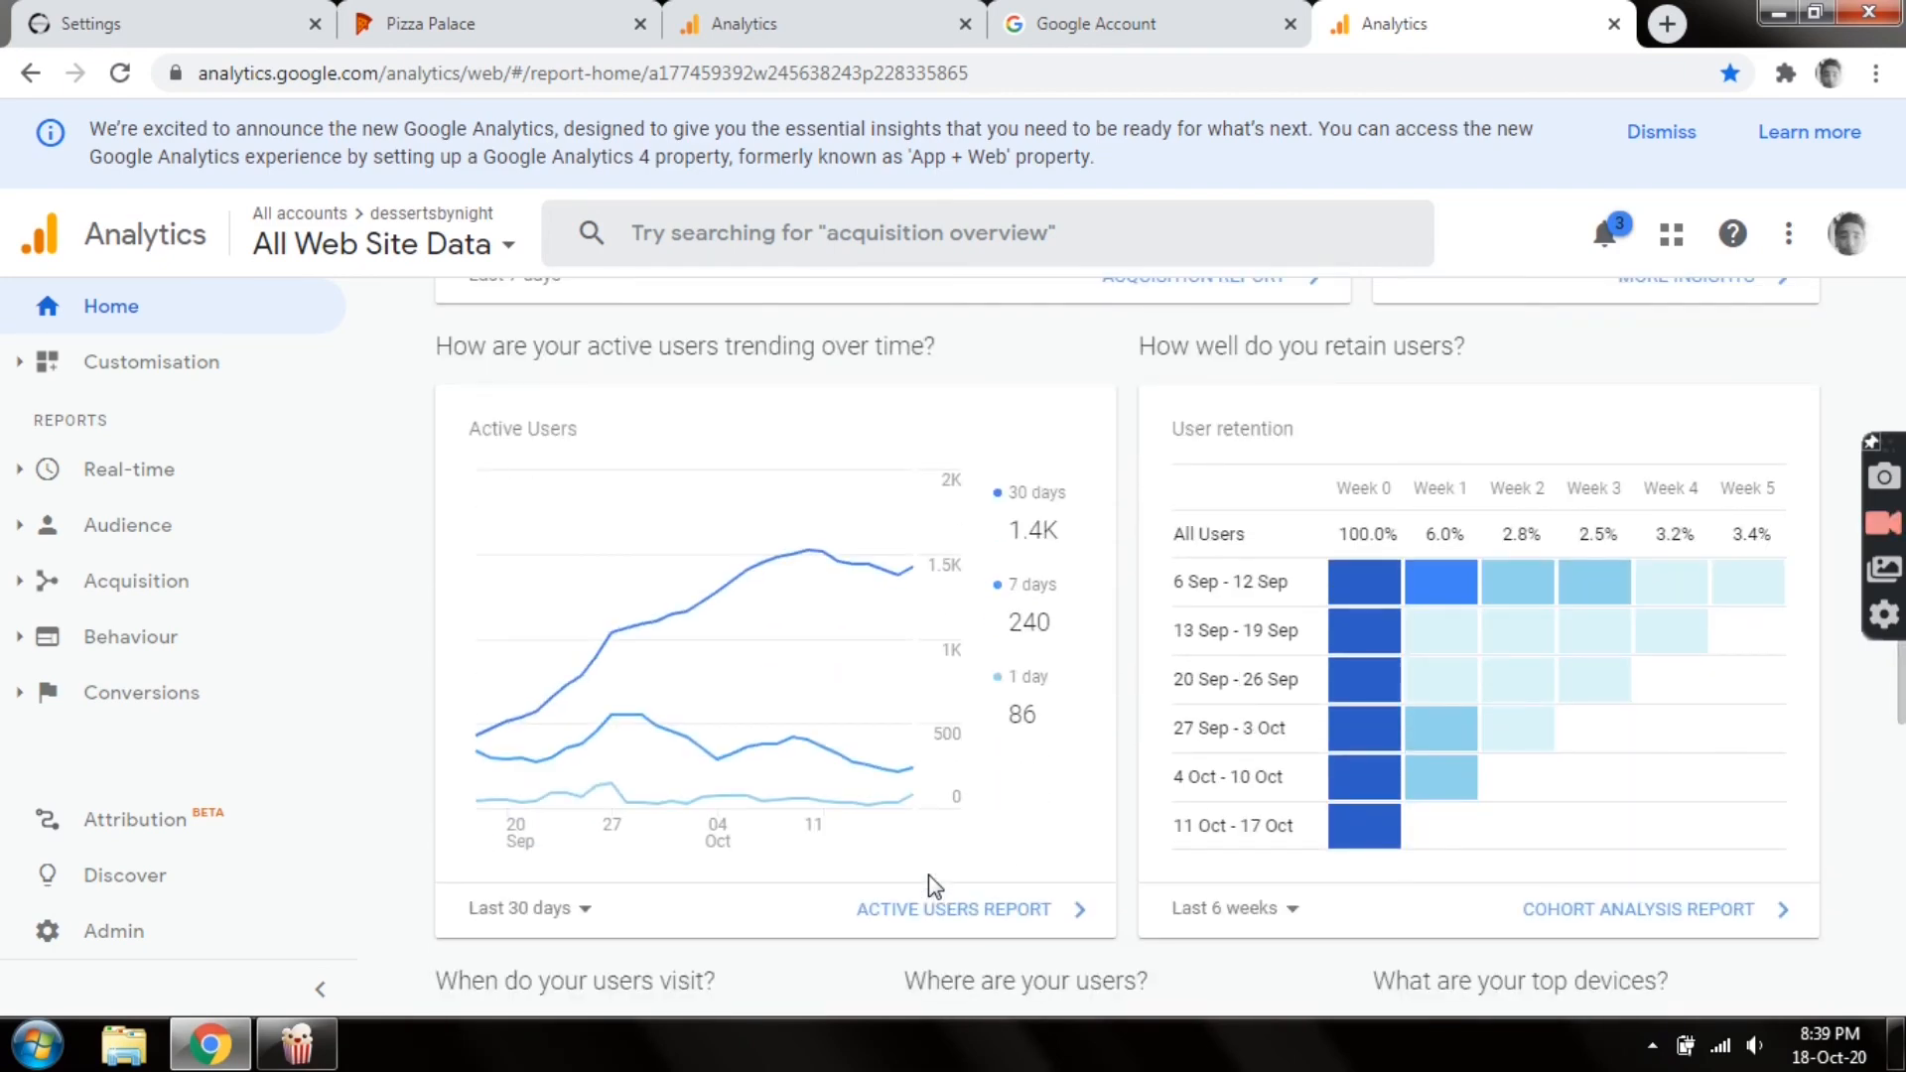
{"action": "scroll", "coordinate": [927, 874], "scroll_direction": "down", "scroll_amount": 5}
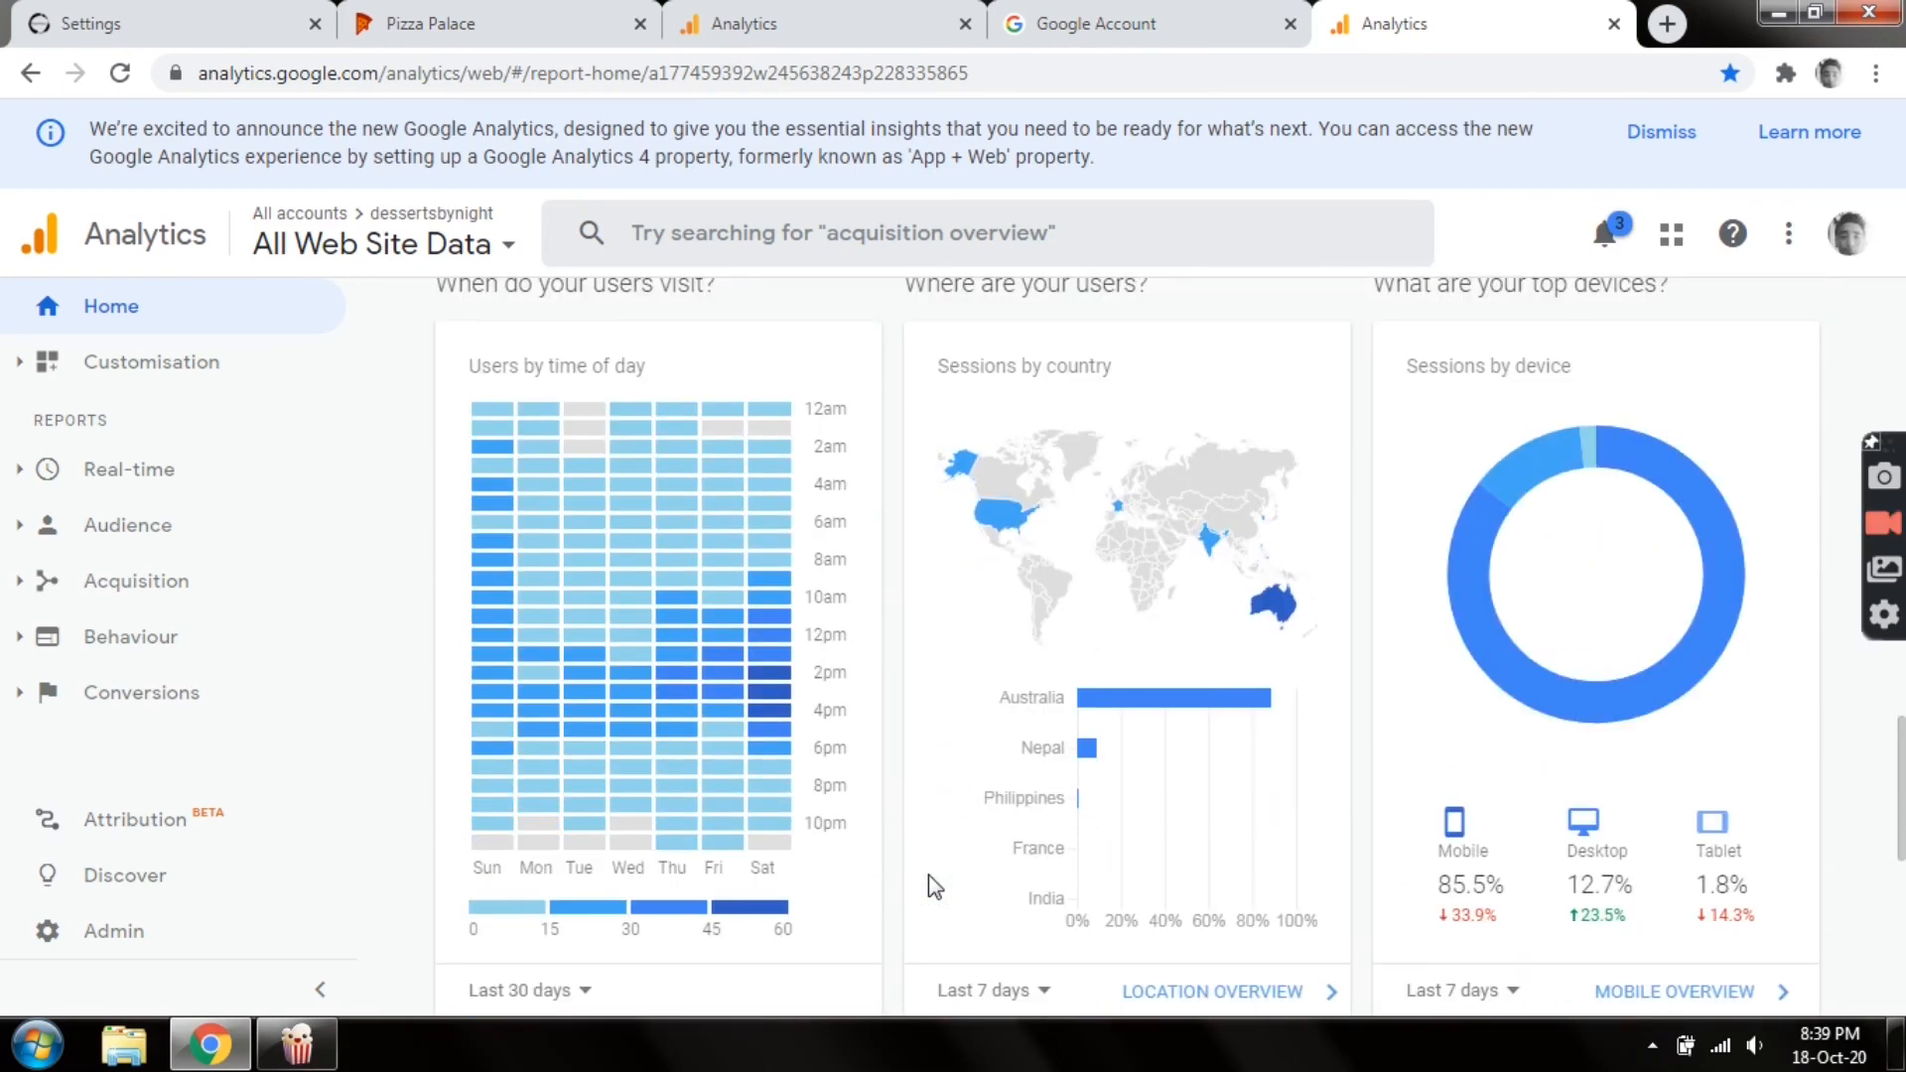
{"action": "scroll", "coordinate": [927, 873], "scroll_direction": "down", "scroll_amount": 1}
{"action": "scroll", "coordinate": [933, 886], "scroll_direction": "down", "scroll_amount": 1}
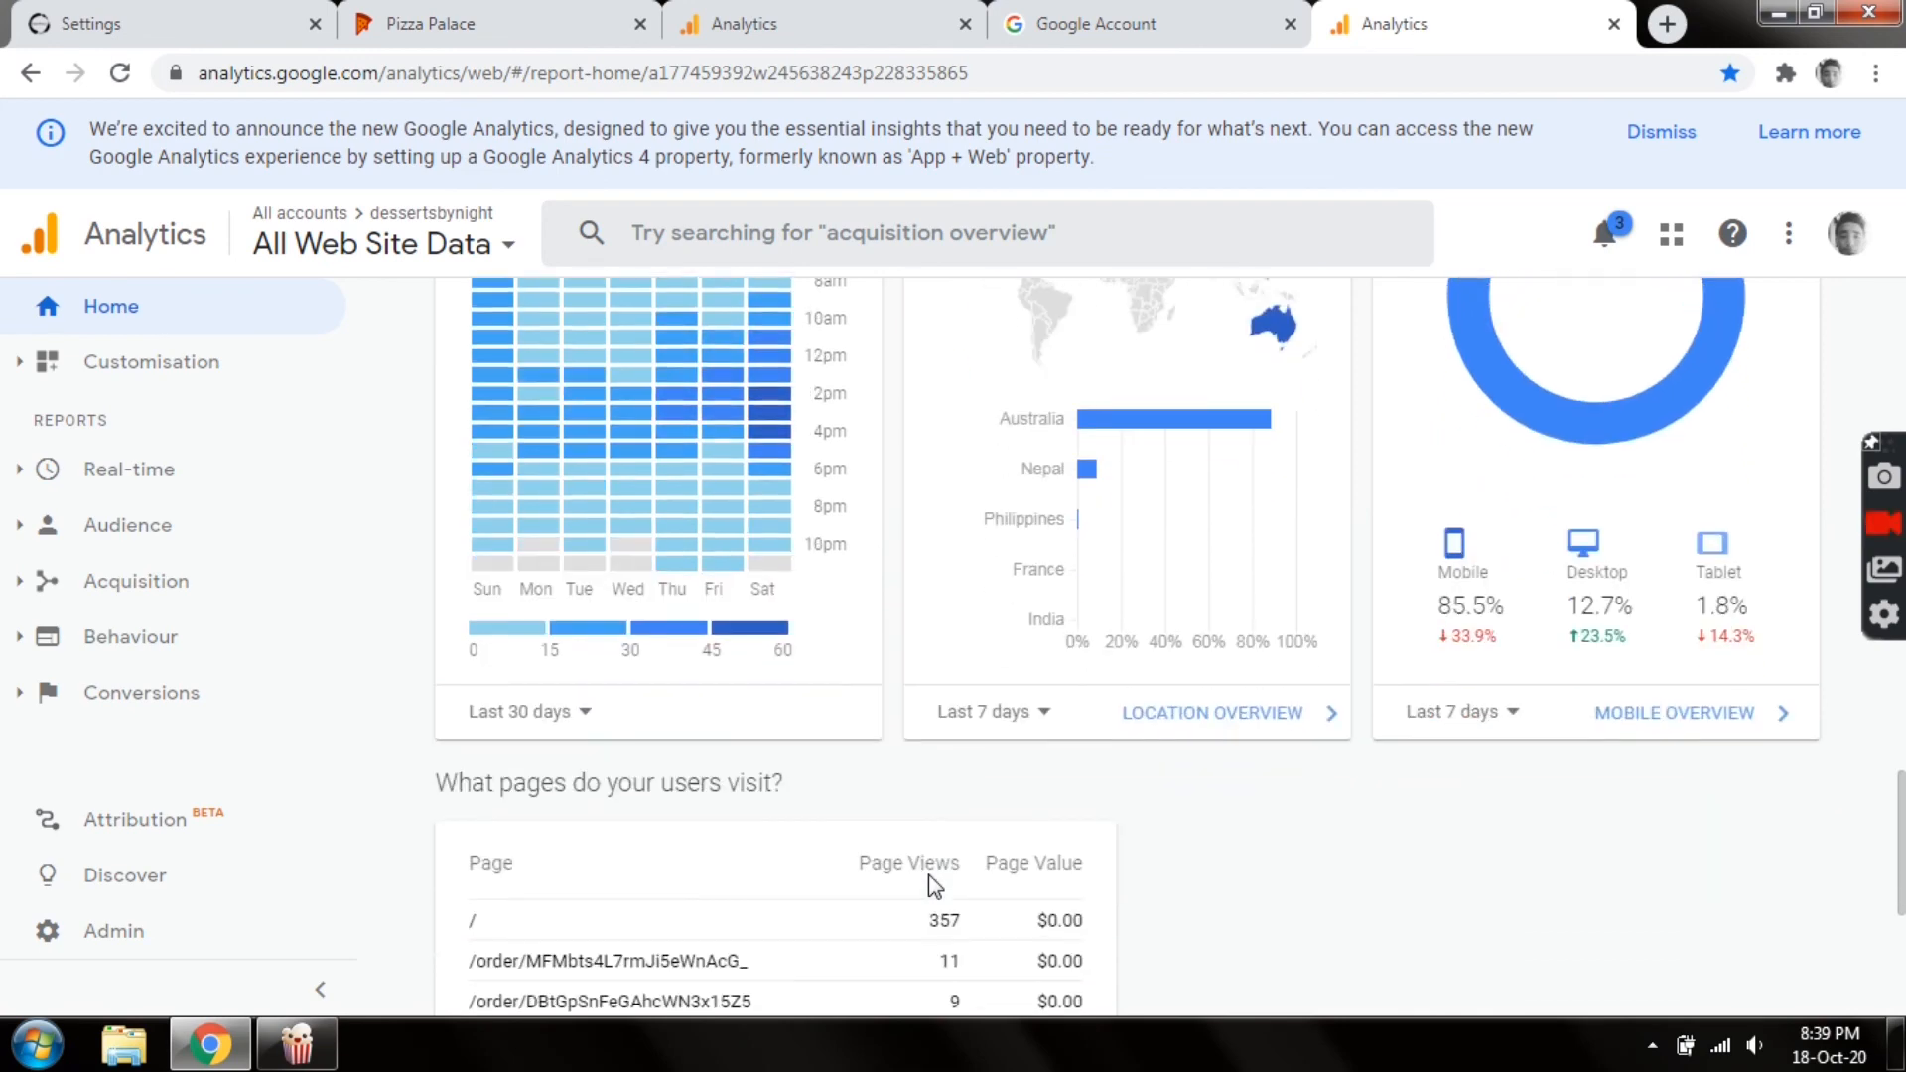
{"action": "scroll", "coordinate": [931, 876], "scroll_direction": "up", "scroll_amount": 2}
{"action": "scroll", "coordinate": [931, 883], "scroll_direction": "down", "scroll_amount": 3}
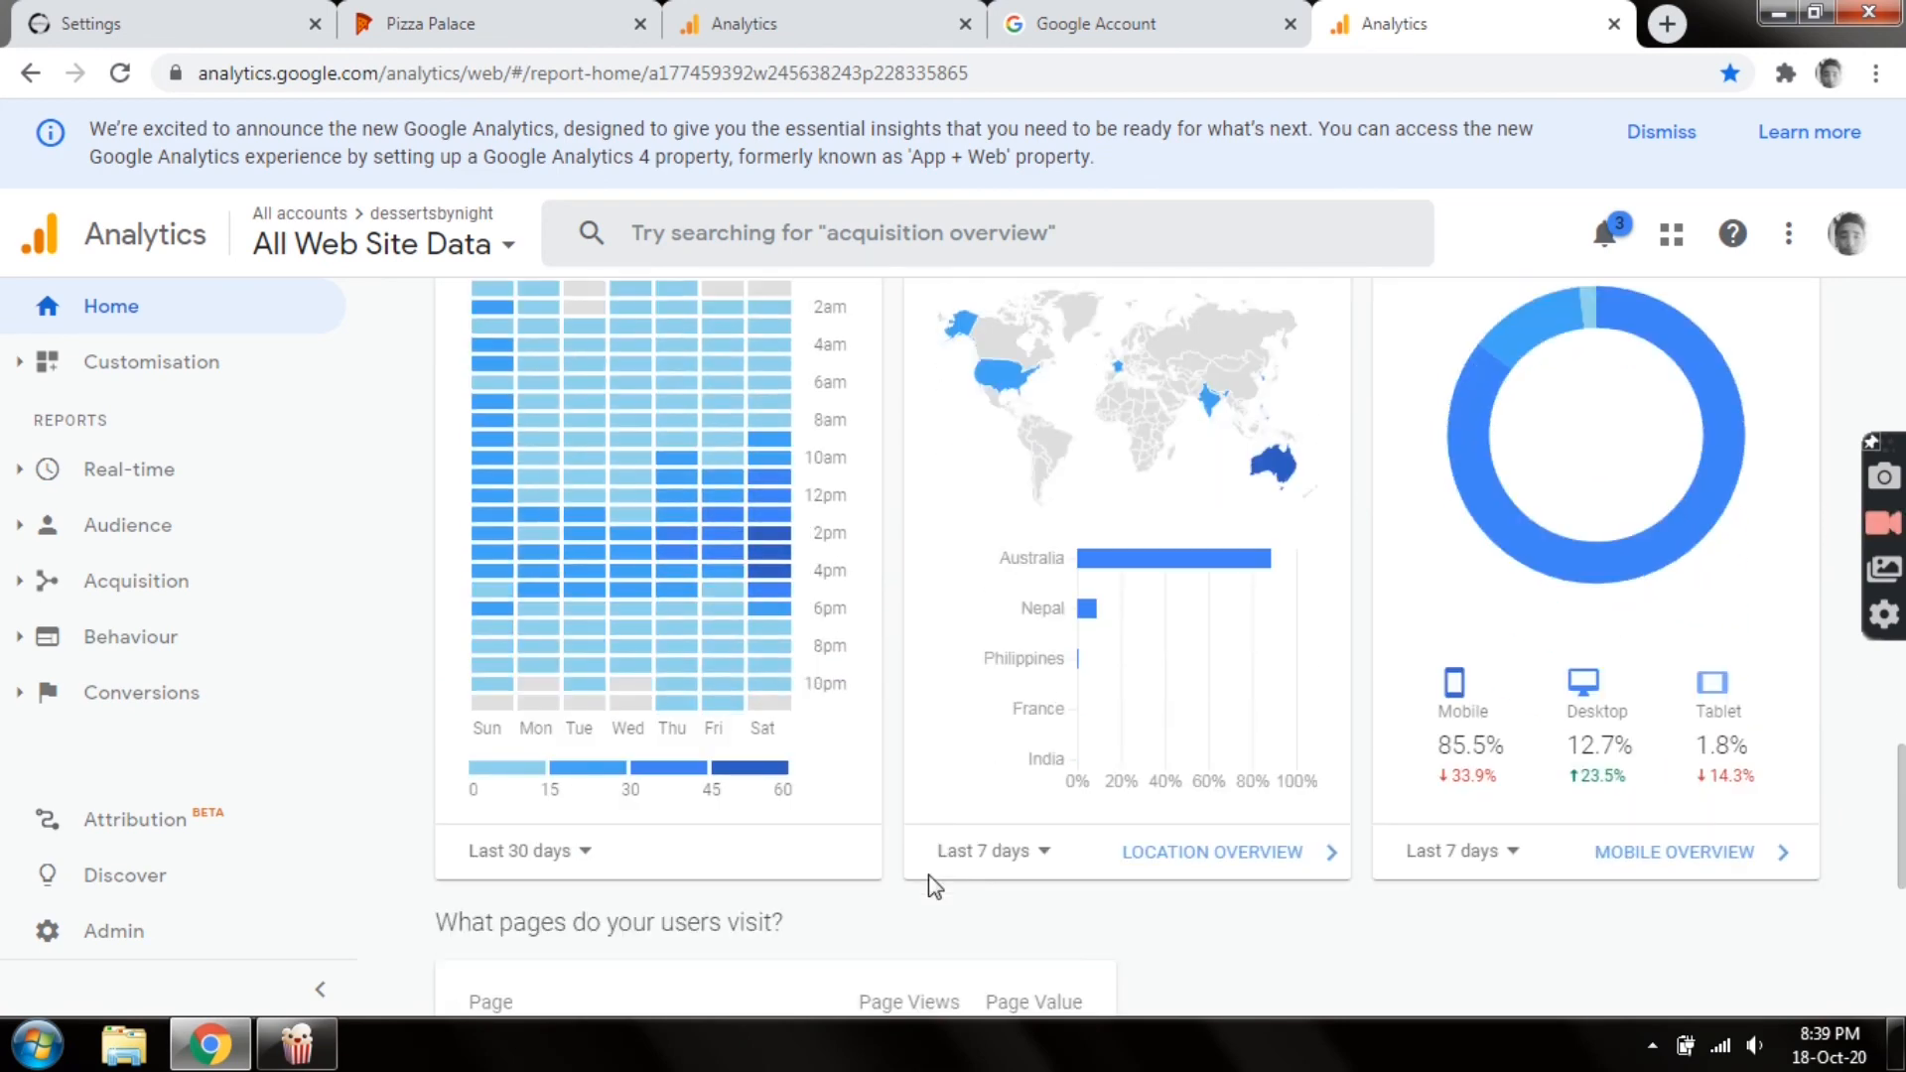
{"action": "scroll", "coordinate": [927, 874], "scroll_direction": "down", "scroll_amount": 3}
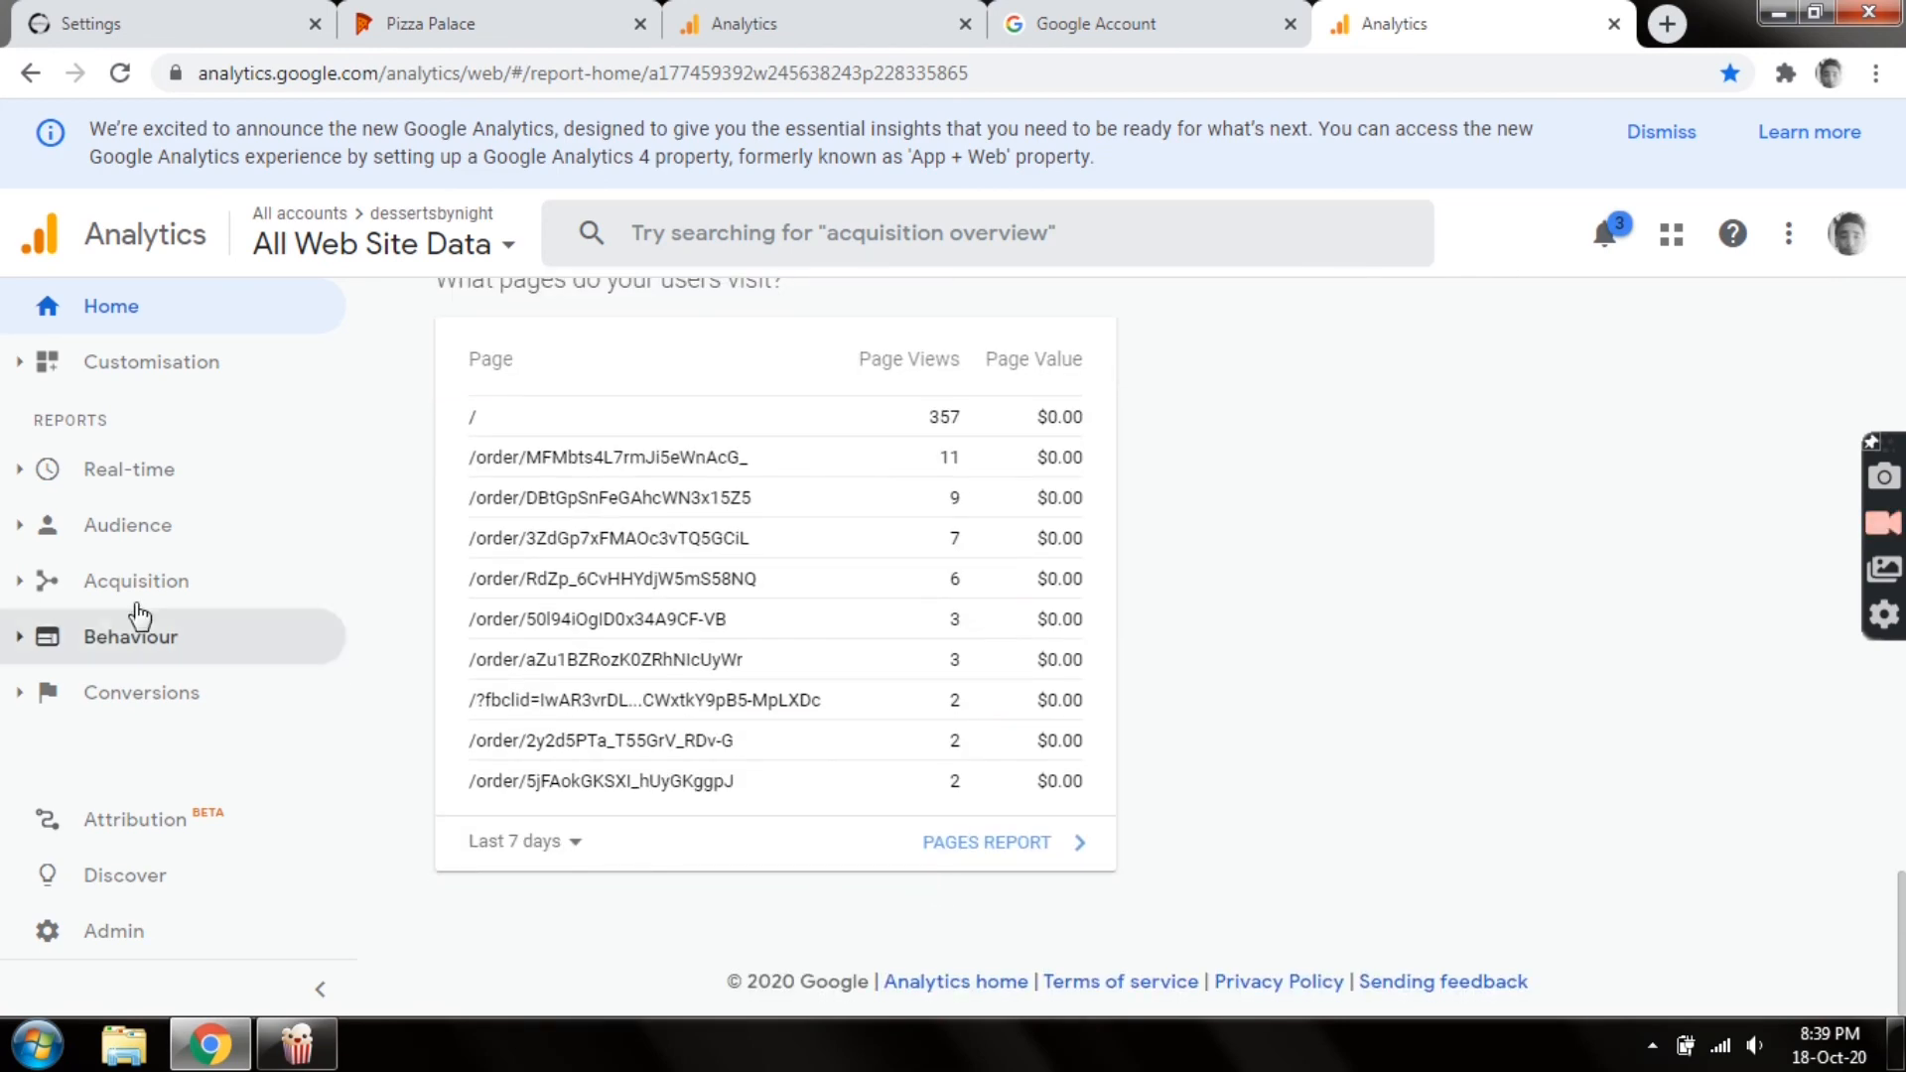
Open the Audience Overview report and review its user trend, visitor metrics, new versus returning split and language breakdown
{"action": "left_click", "coordinate": [104, 544]}
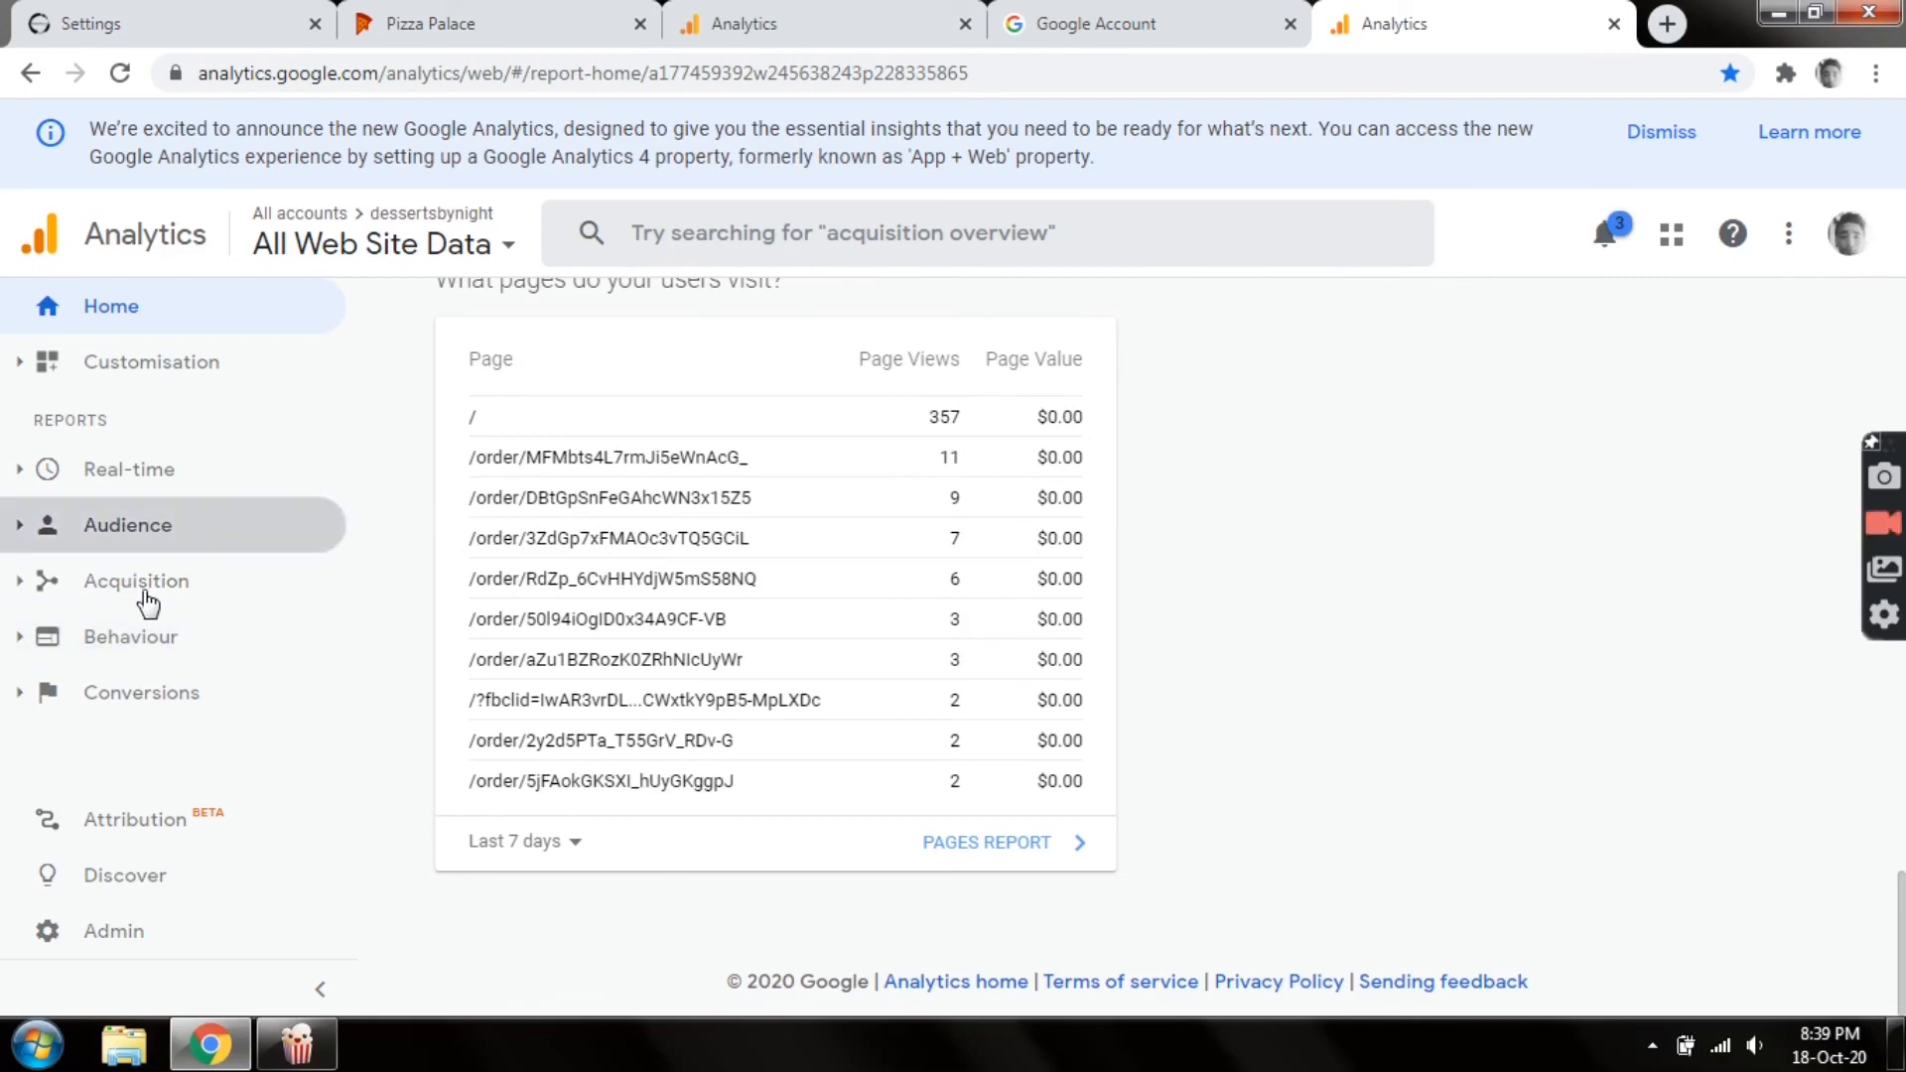
{"action": "left_click", "coordinate": [139, 524]}
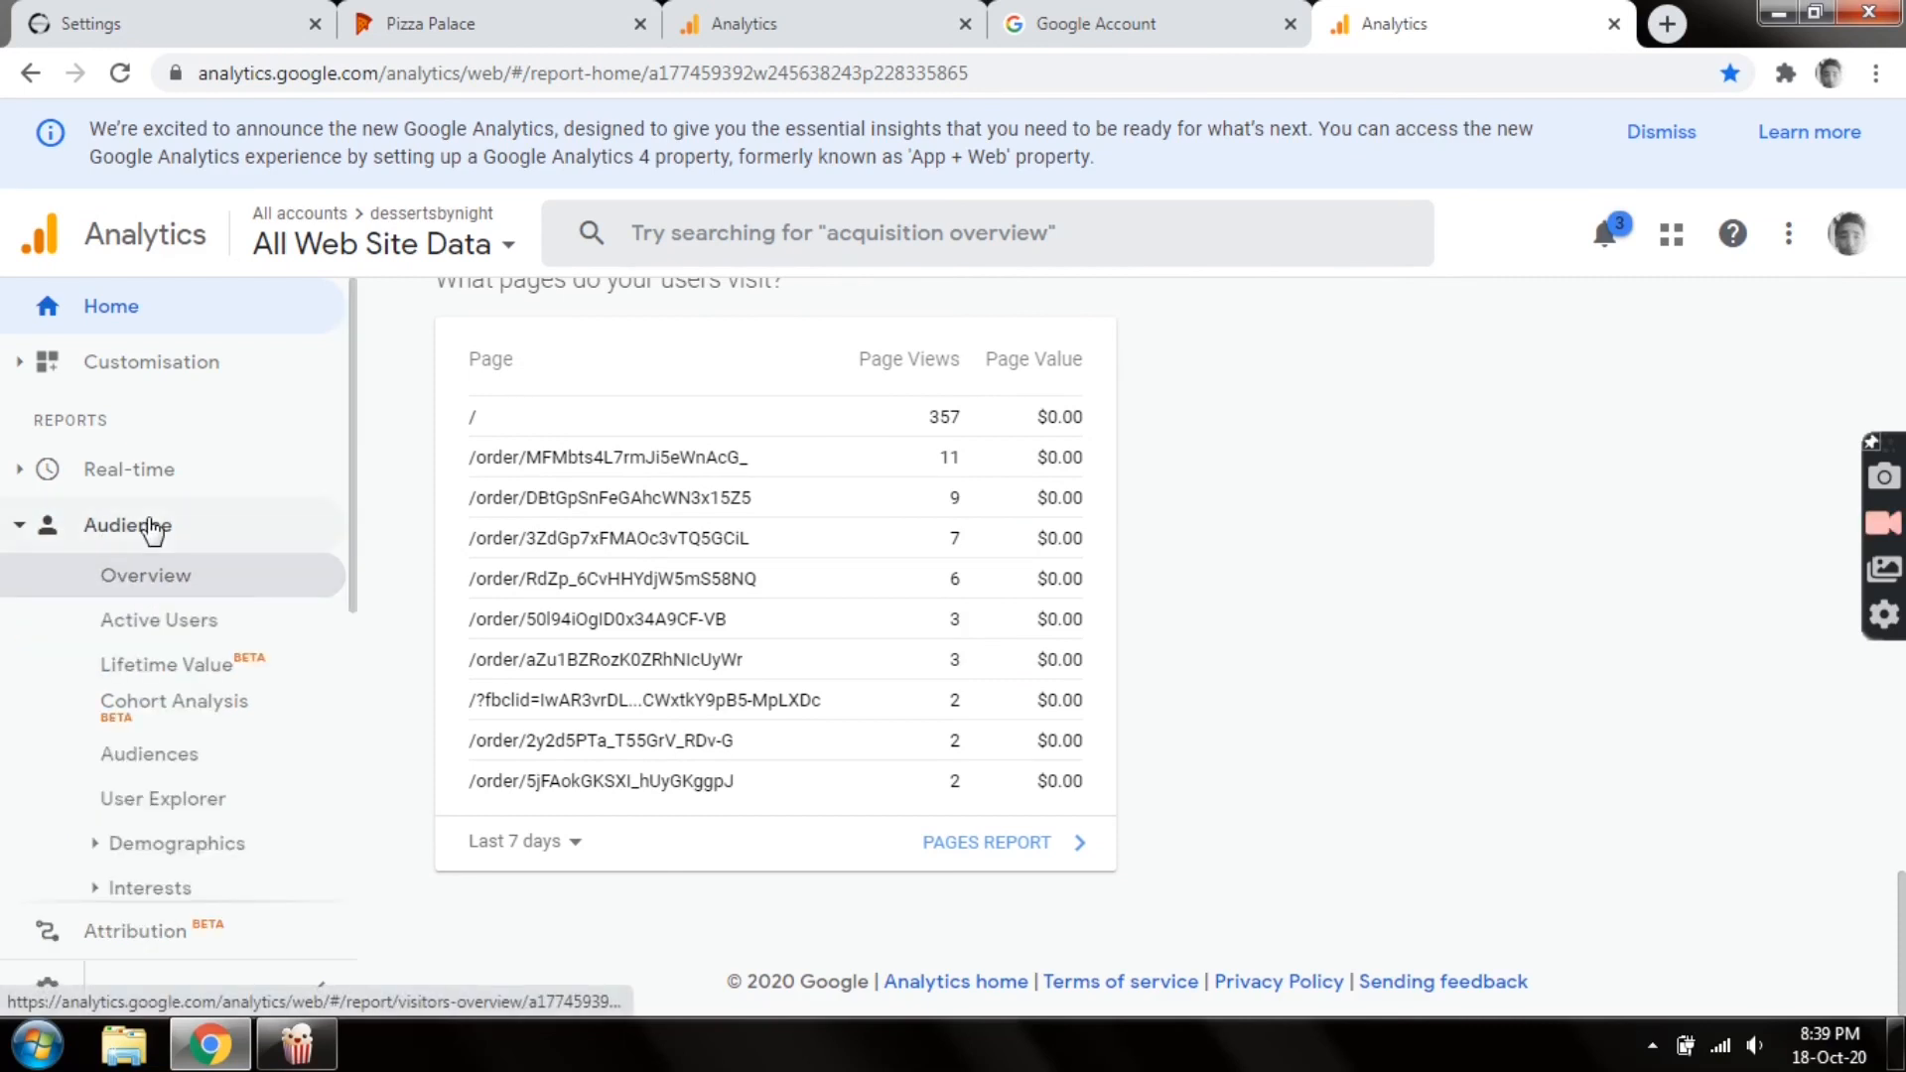
{"action": "left_click", "coordinate": [156, 585]}
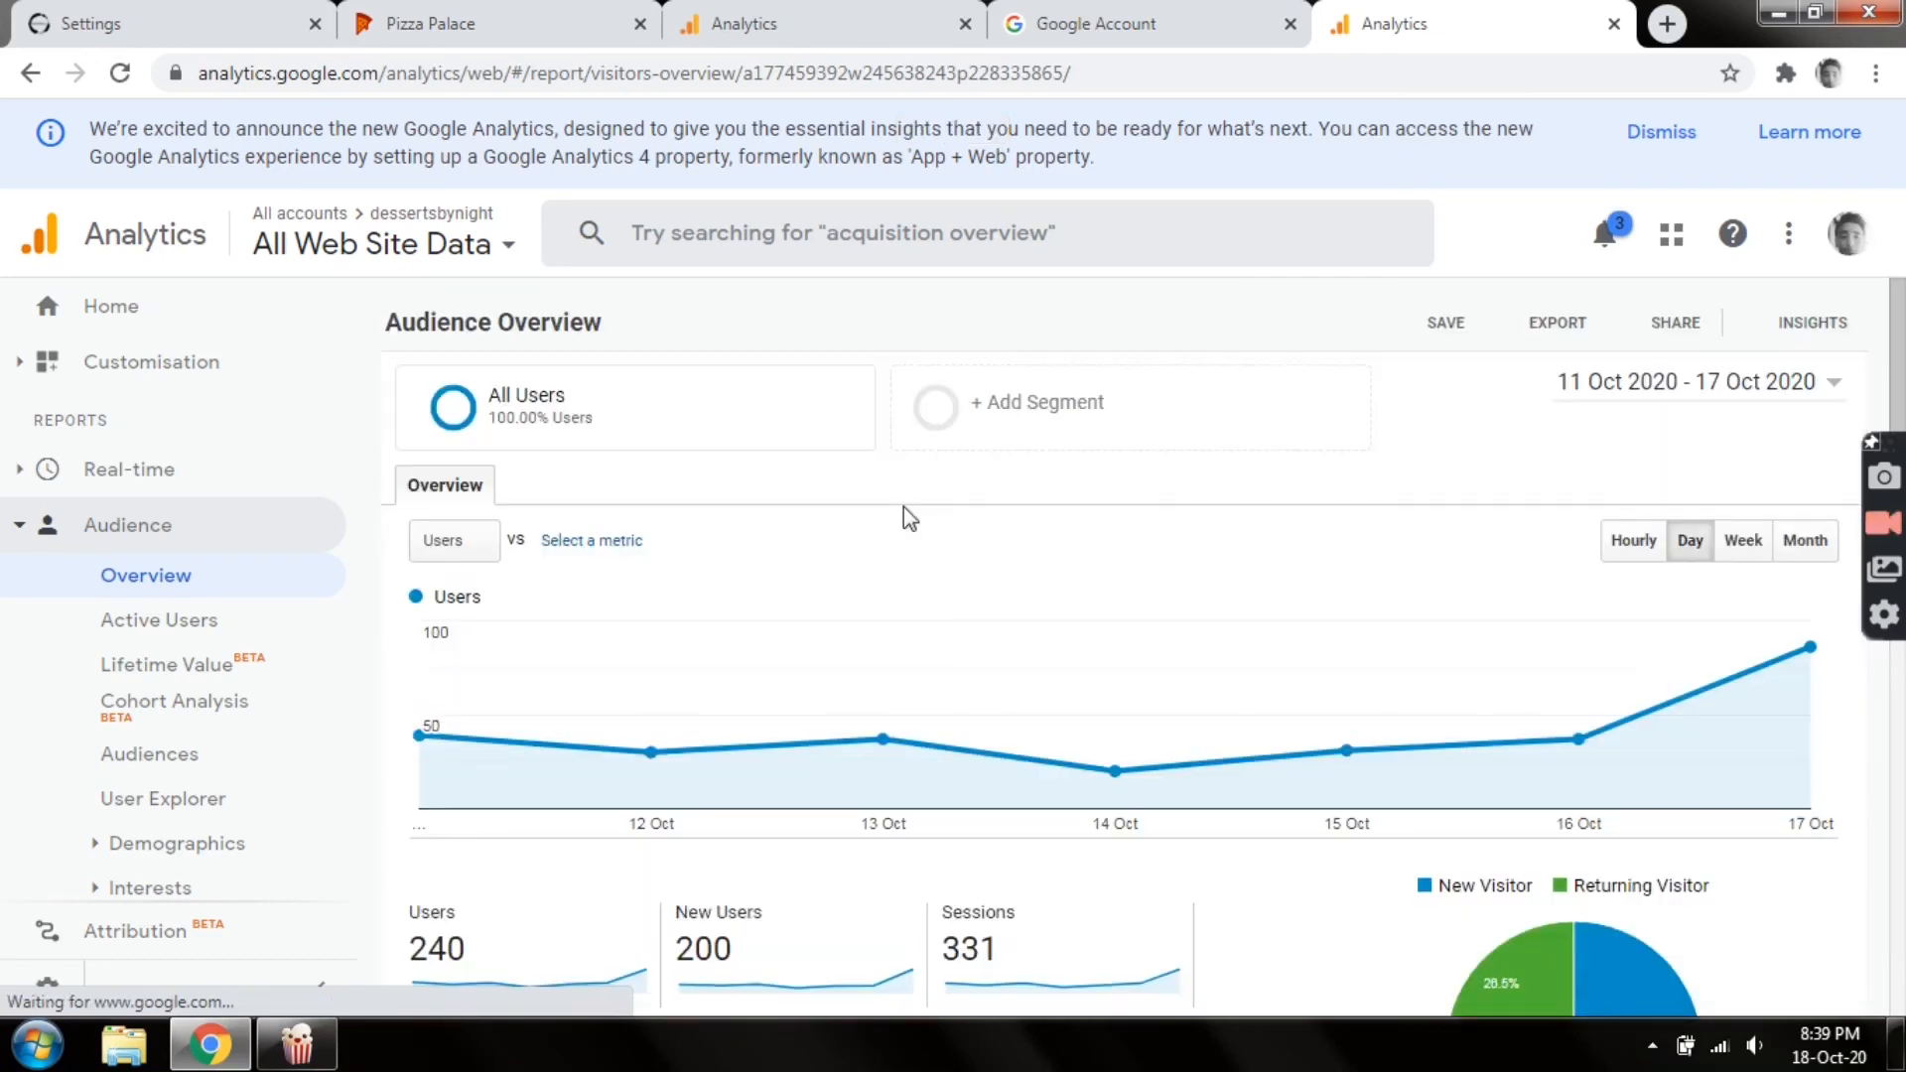
{"action": "scroll", "coordinate": [912, 528], "scroll_direction": "down", "scroll_amount": 3}
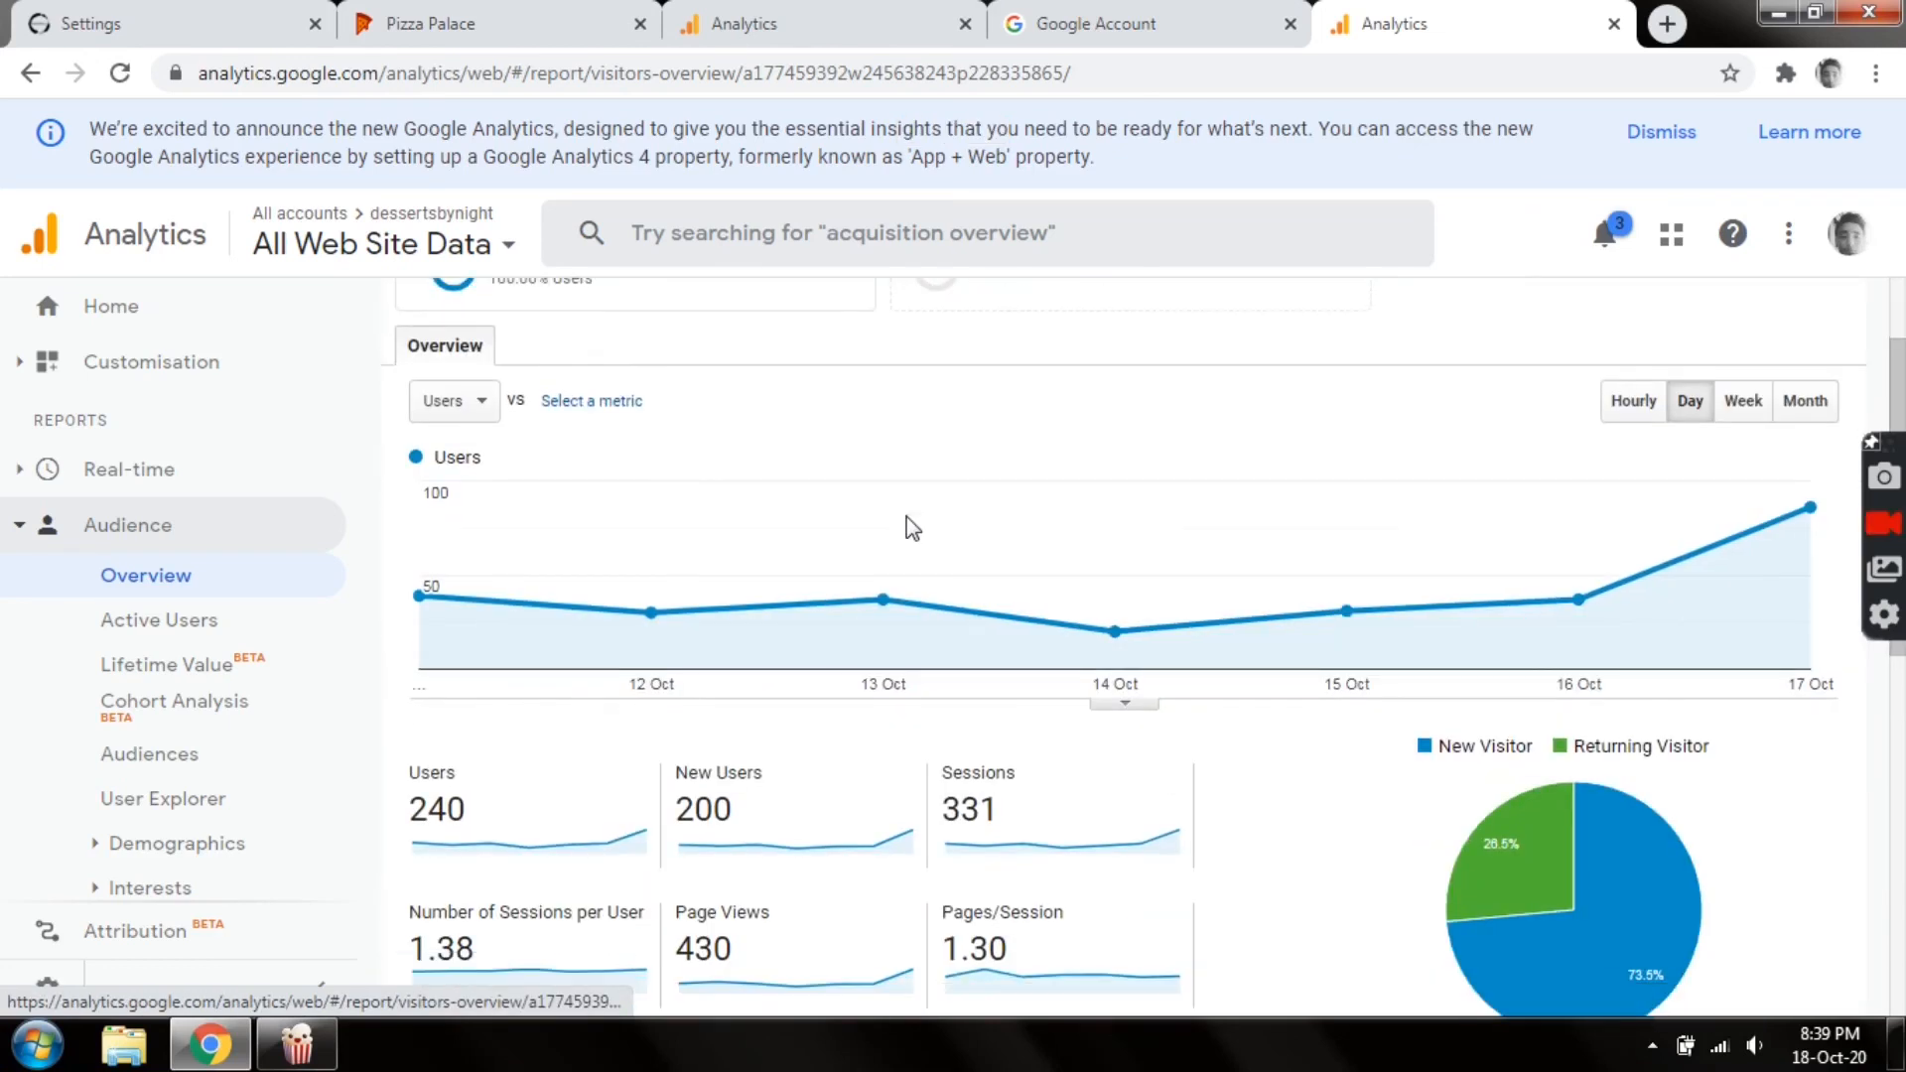
{"action": "scroll", "coordinate": [1129, 588], "scroll_direction": "down", "scroll_amount": 6}
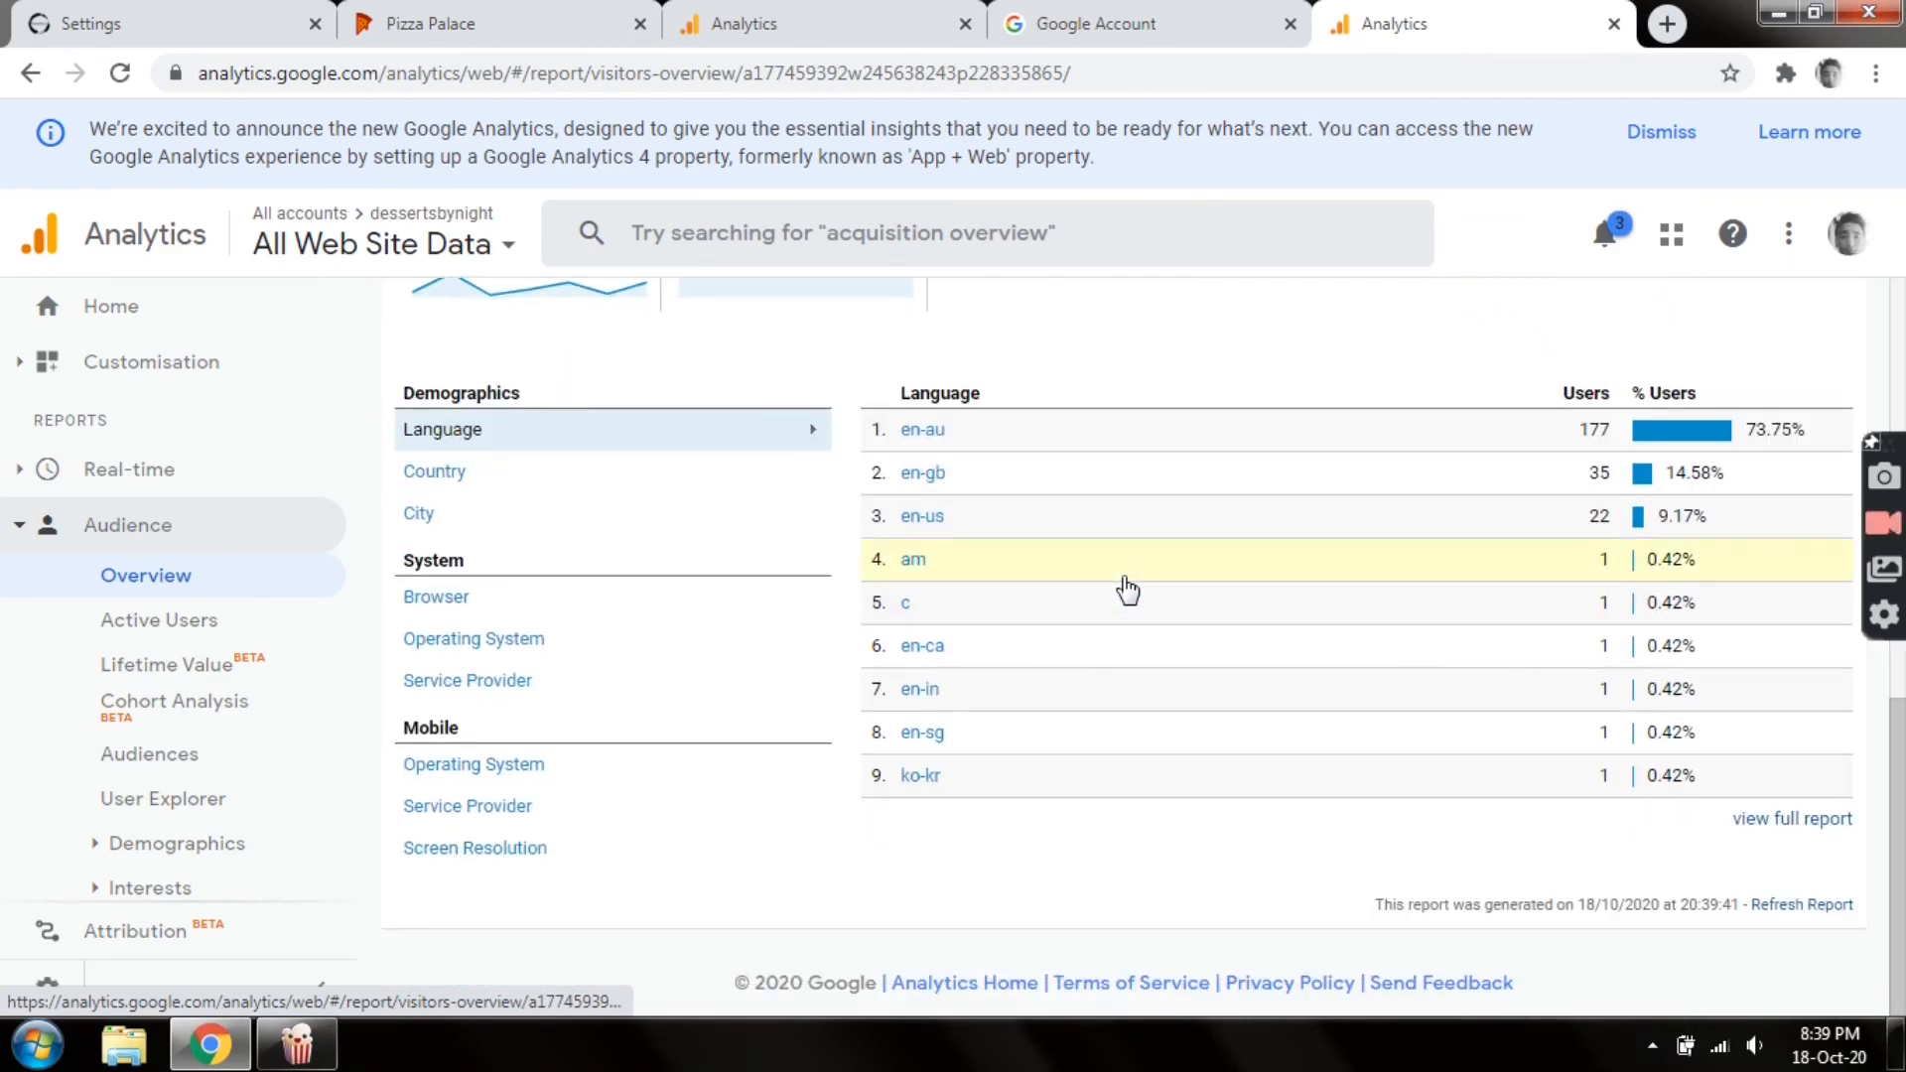
{"action": "scroll", "coordinate": [1023, 613], "scroll_direction": "up", "scroll_amount": 10}
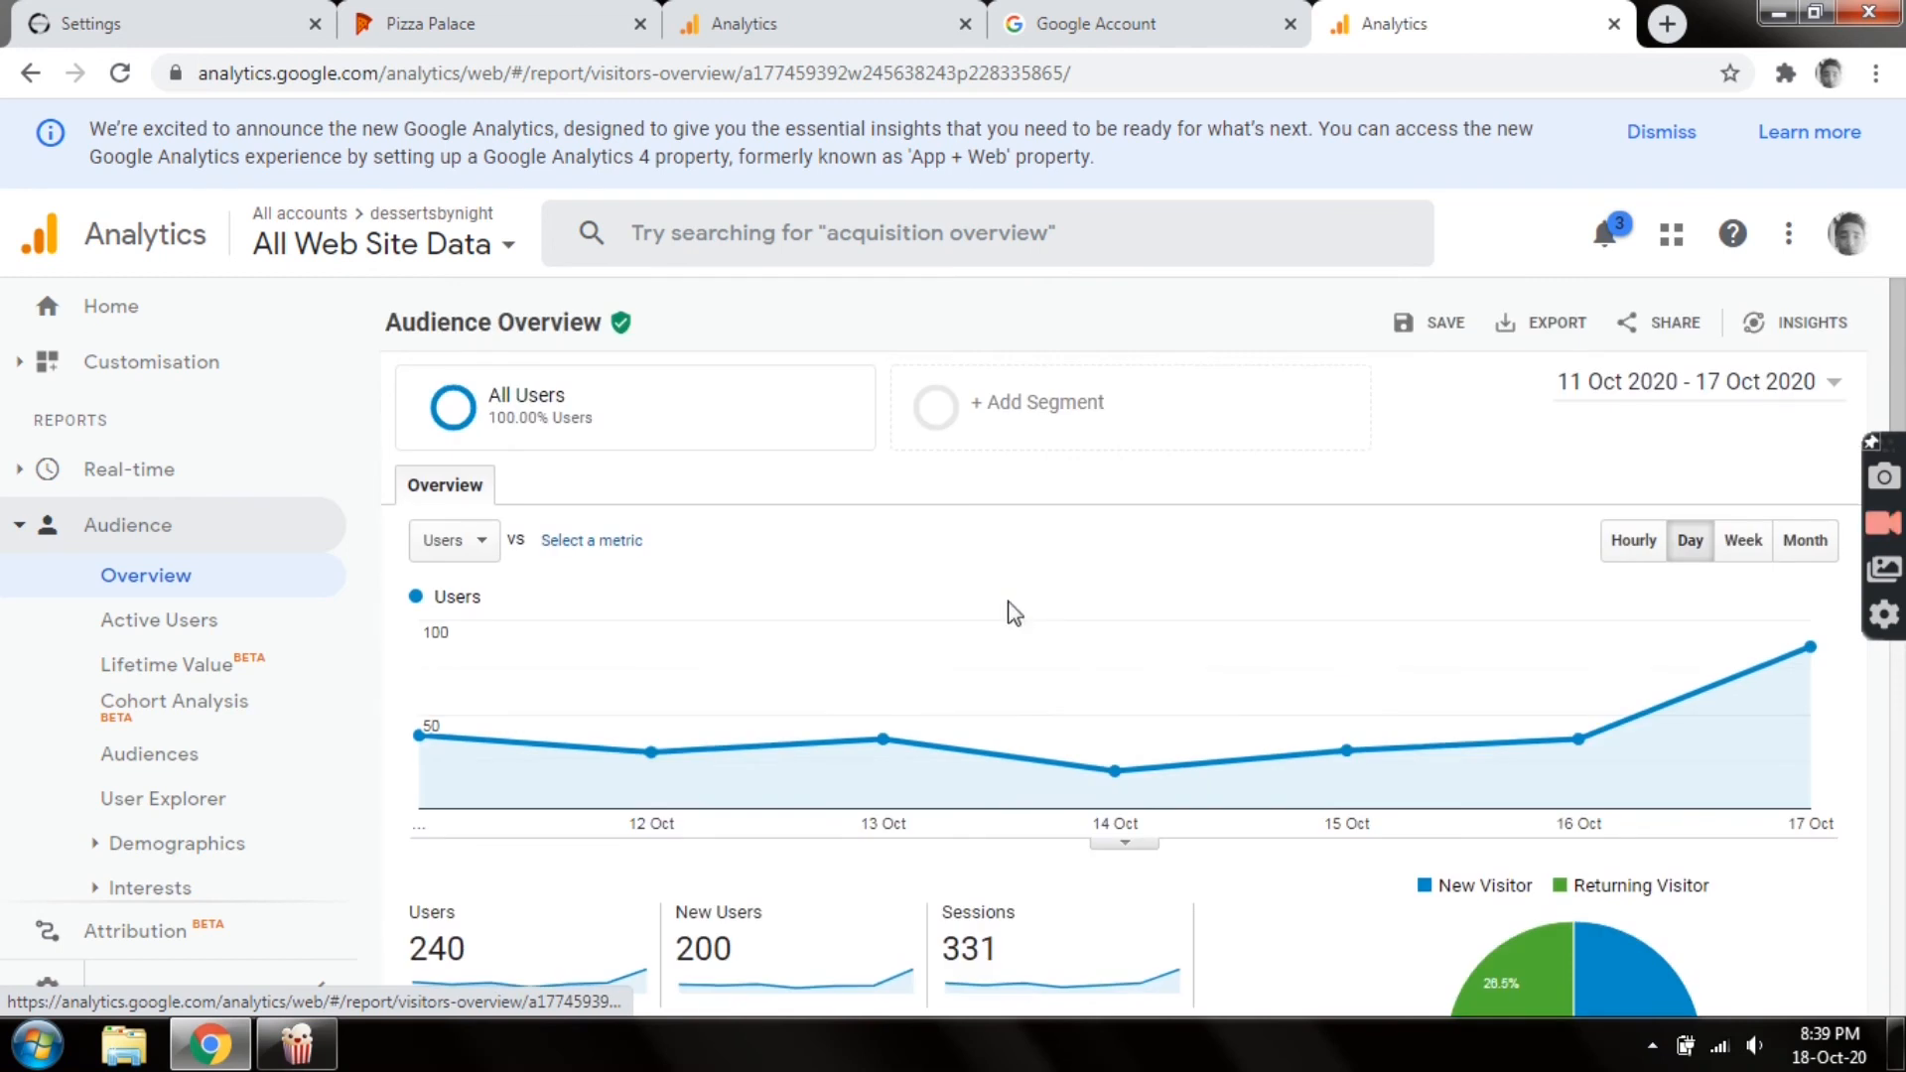
Look through the Audience report categories and expand Demographics to show its Overview, Age and Gender reports
{"action": "scroll", "coordinate": [191, 636], "scroll_direction": "down", "scroll_amount": 1}
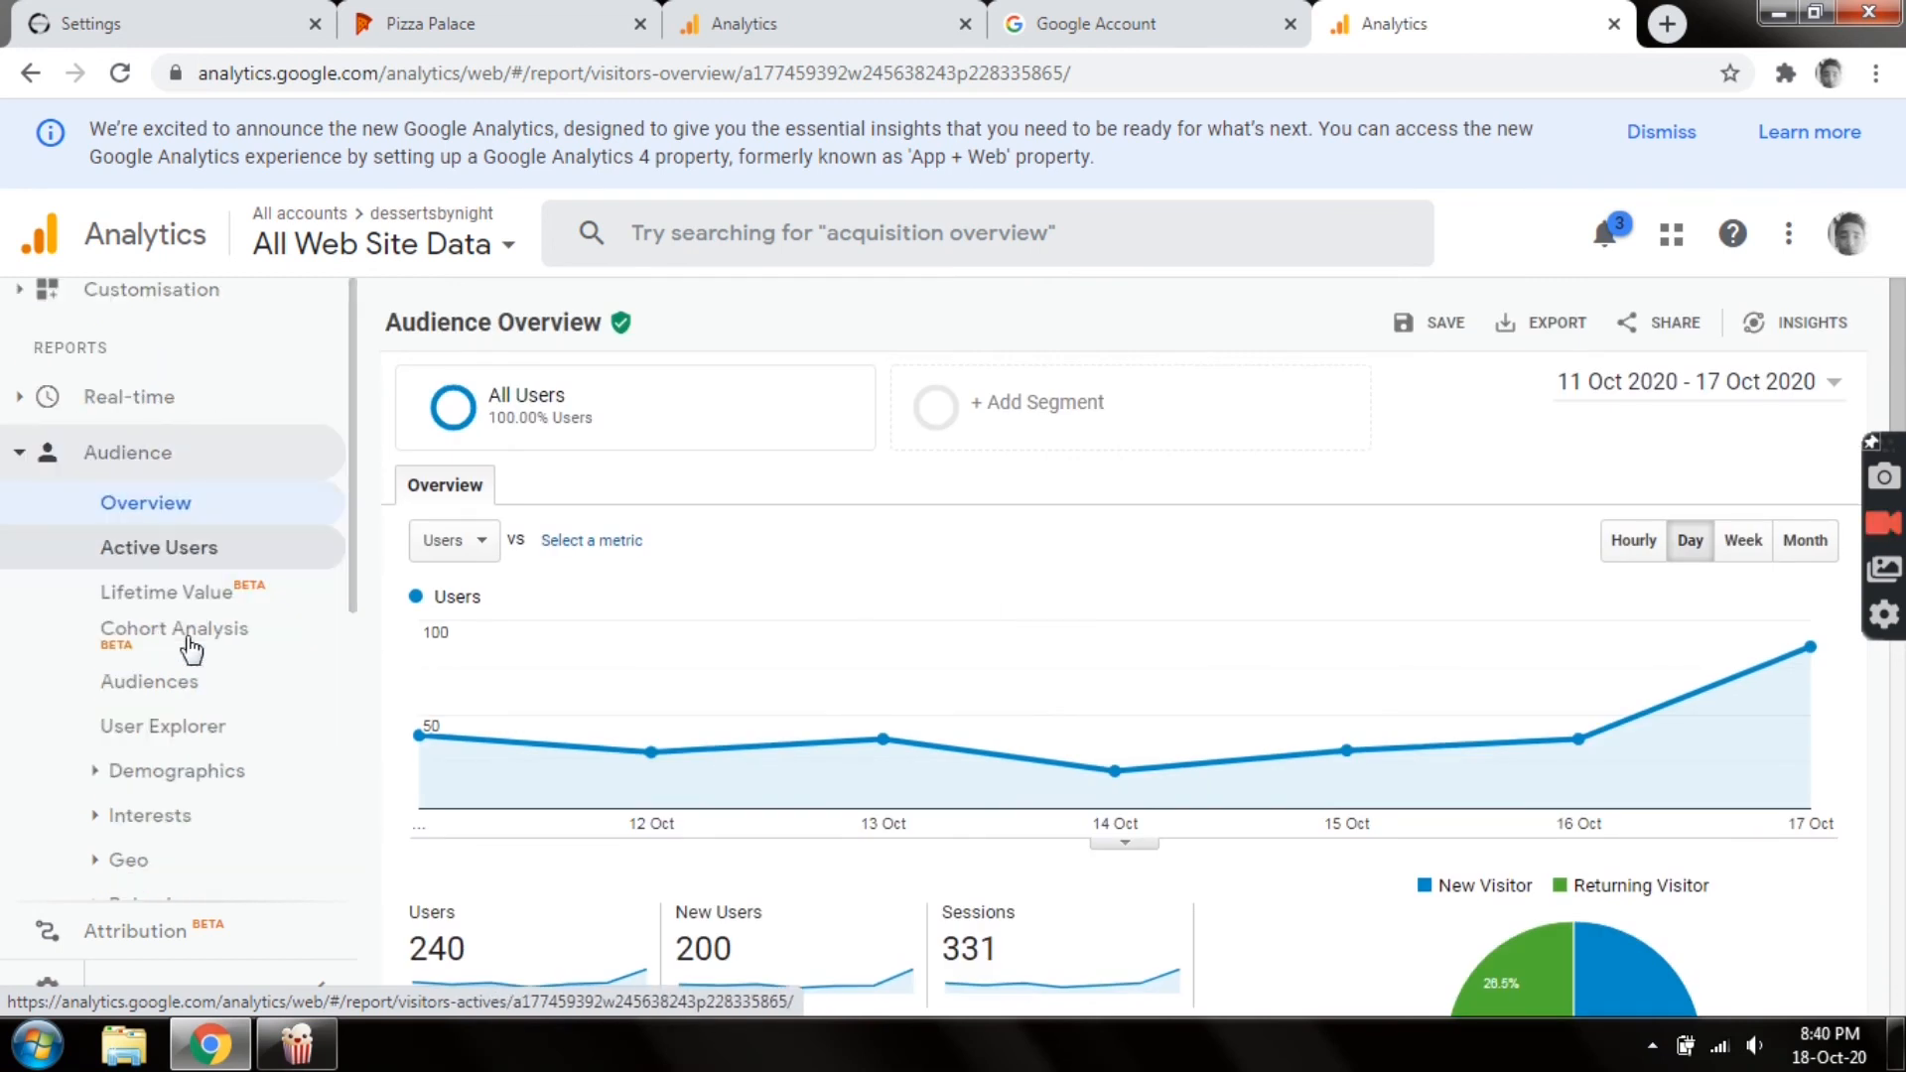
{"action": "scroll", "coordinate": [159, 585], "scroll_direction": "down", "scroll_amount": 4}
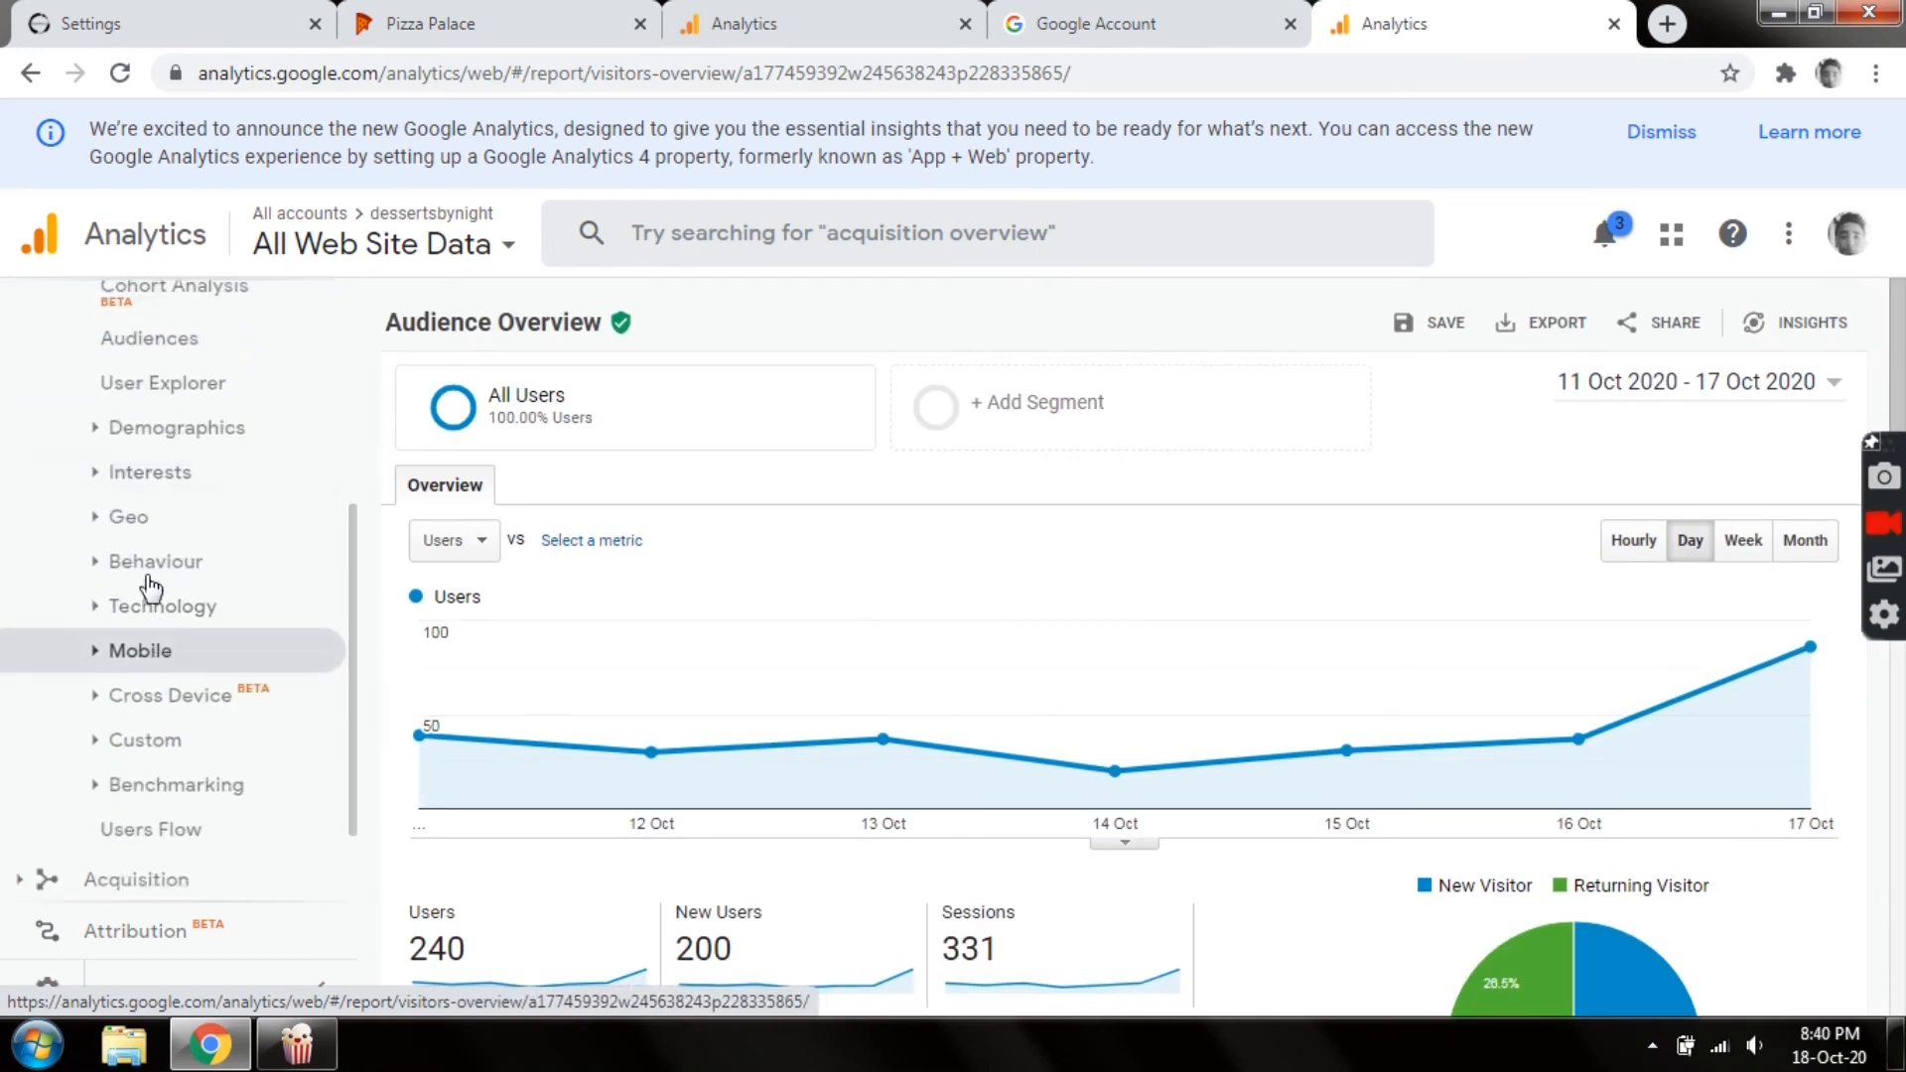
{"action": "scroll", "coordinate": [159, 457], "scroll_direction": "down", "scroll_amount": 1}
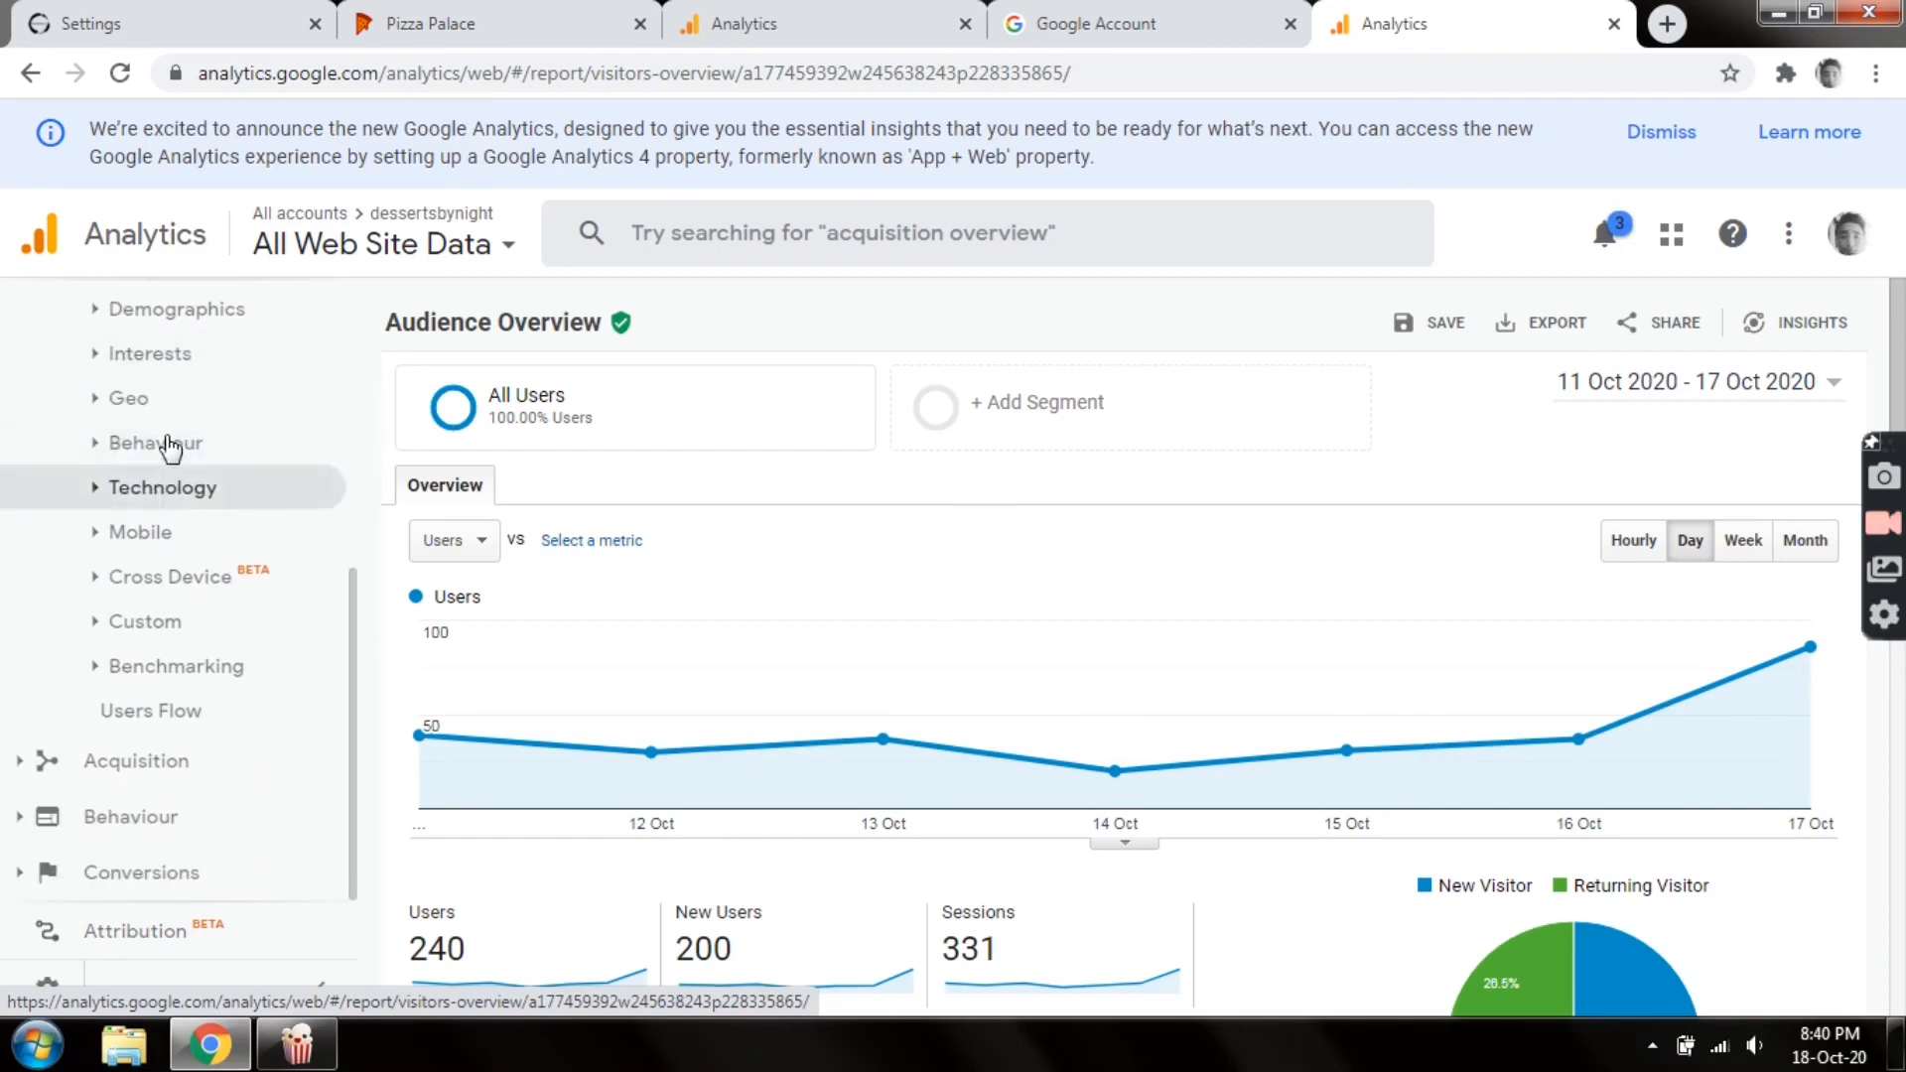
{"action": "left_click", "coordinate": [193, 332]}
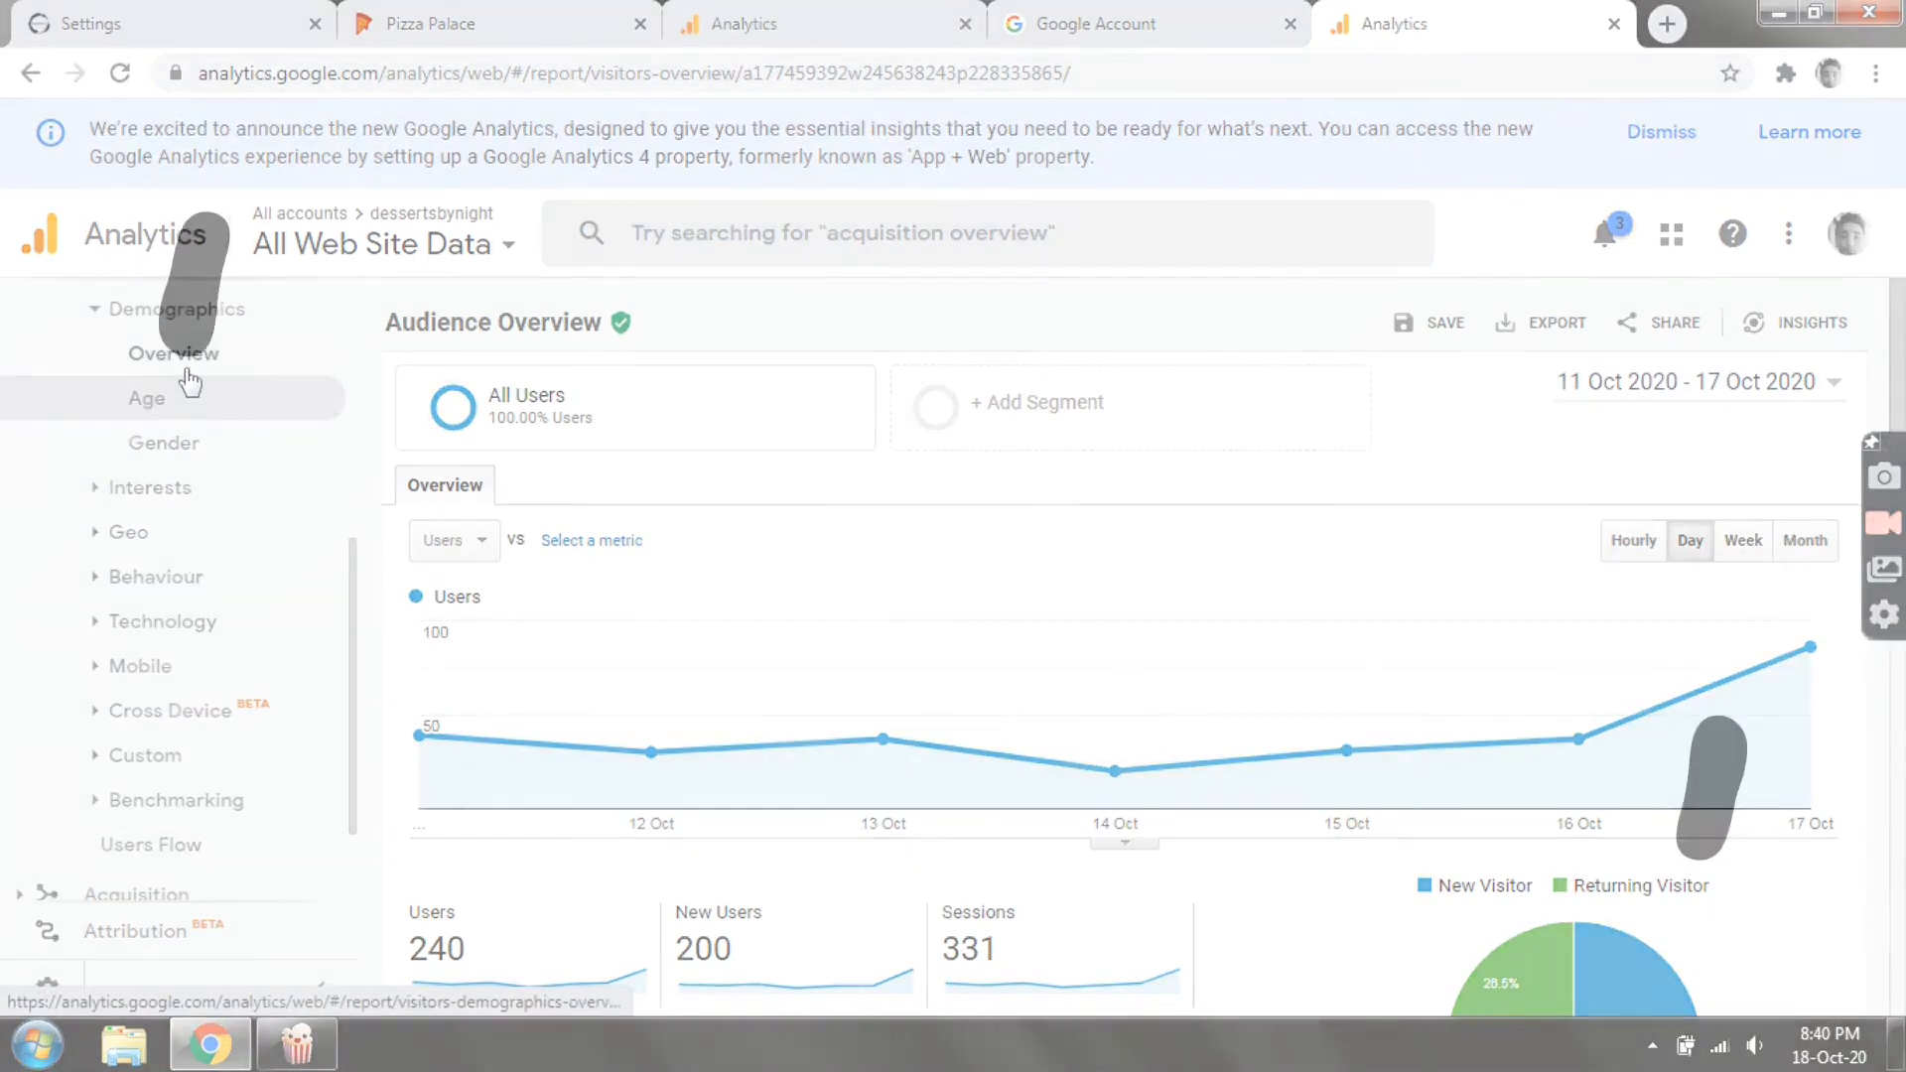